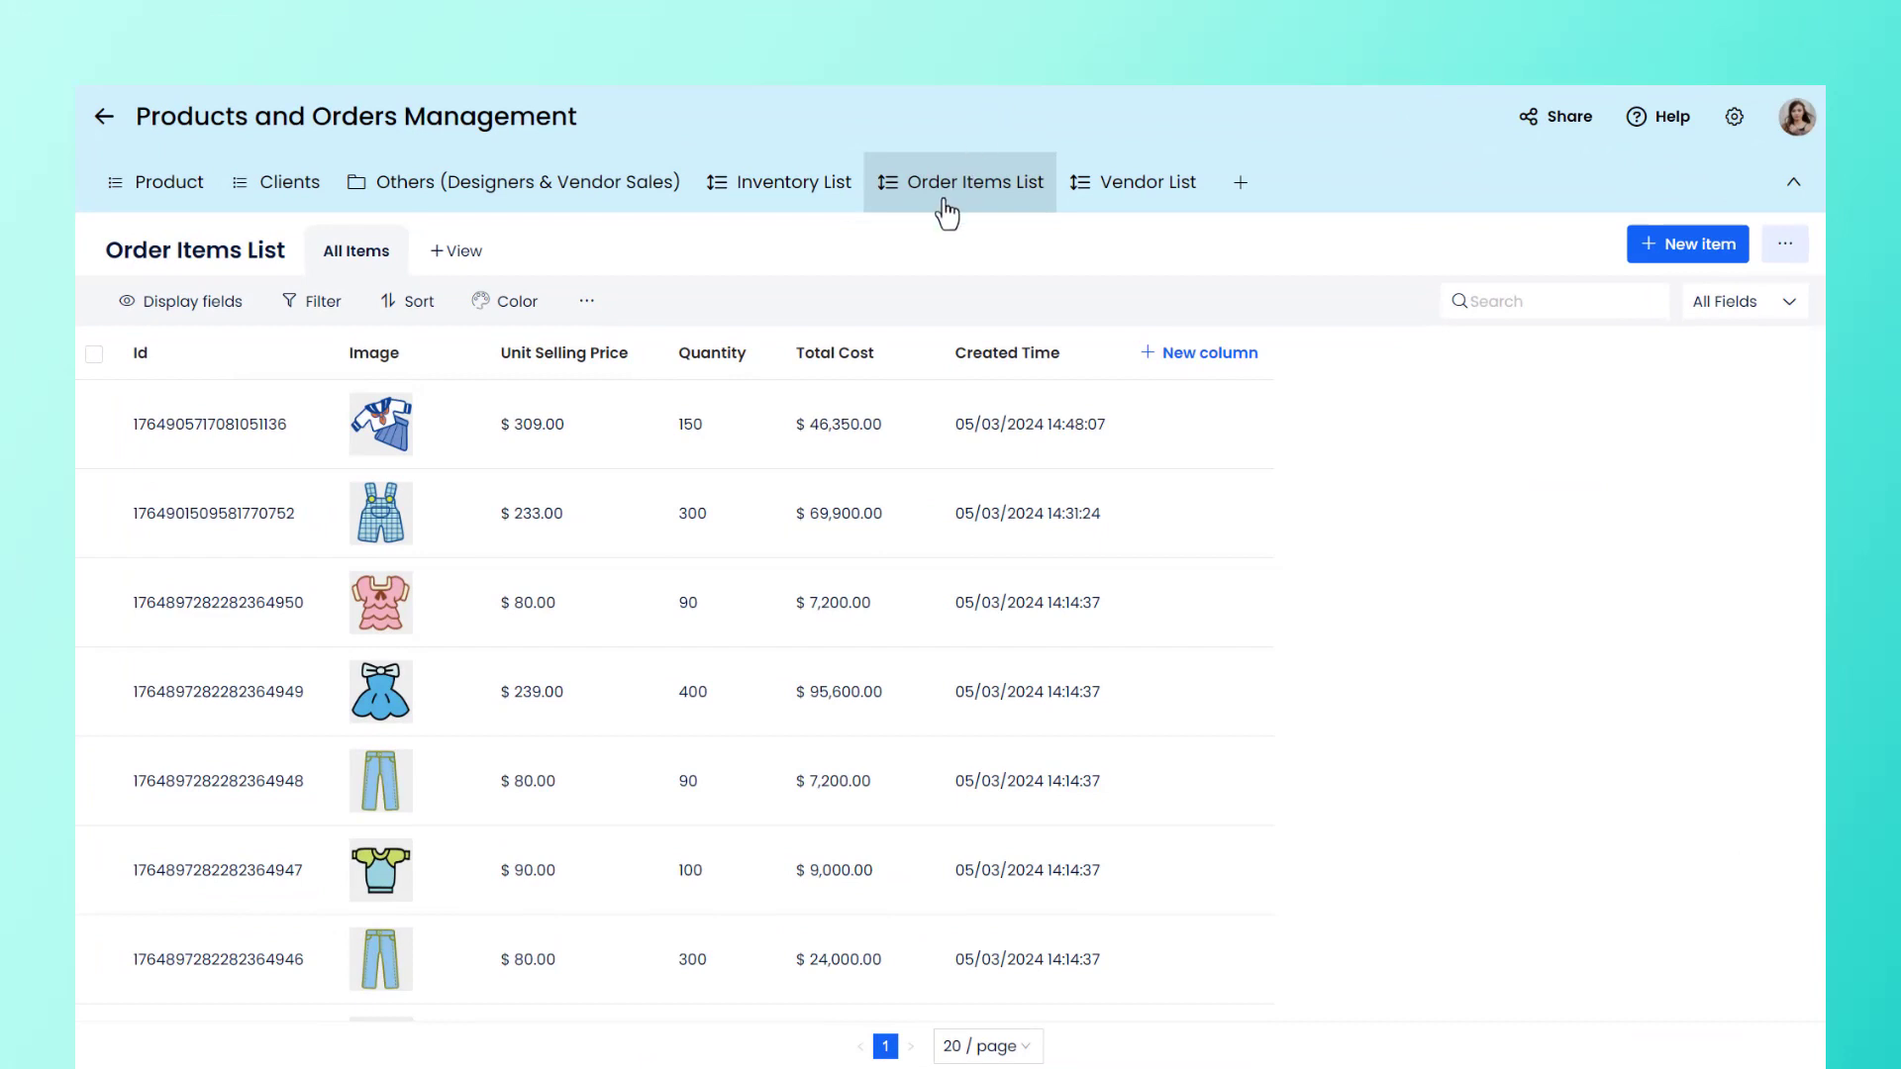
Step: Add a new column to the Order Items List with the Lookup field type and the display name "Product Name"
{"action": "left_click", "coordinate": [1193, 358]}
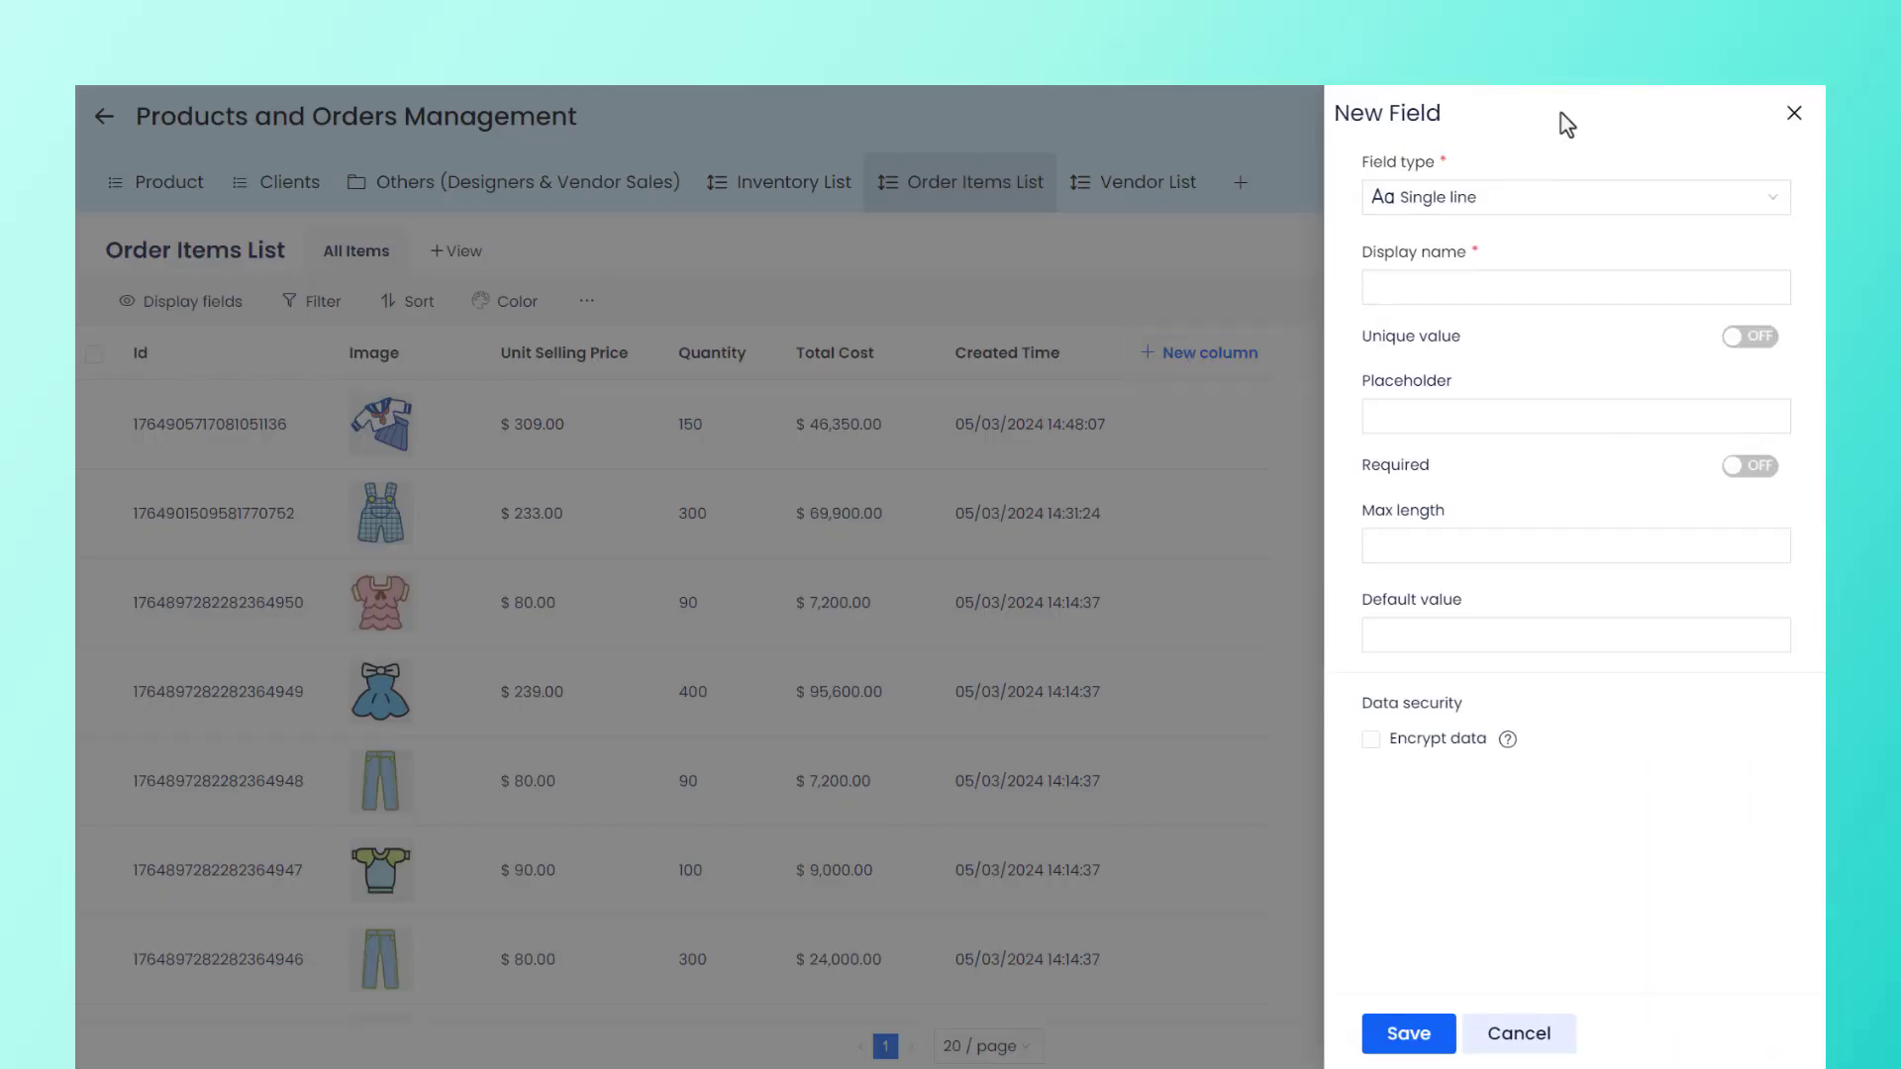
{"action": "left_click", "coordinate": [1537, 206]}
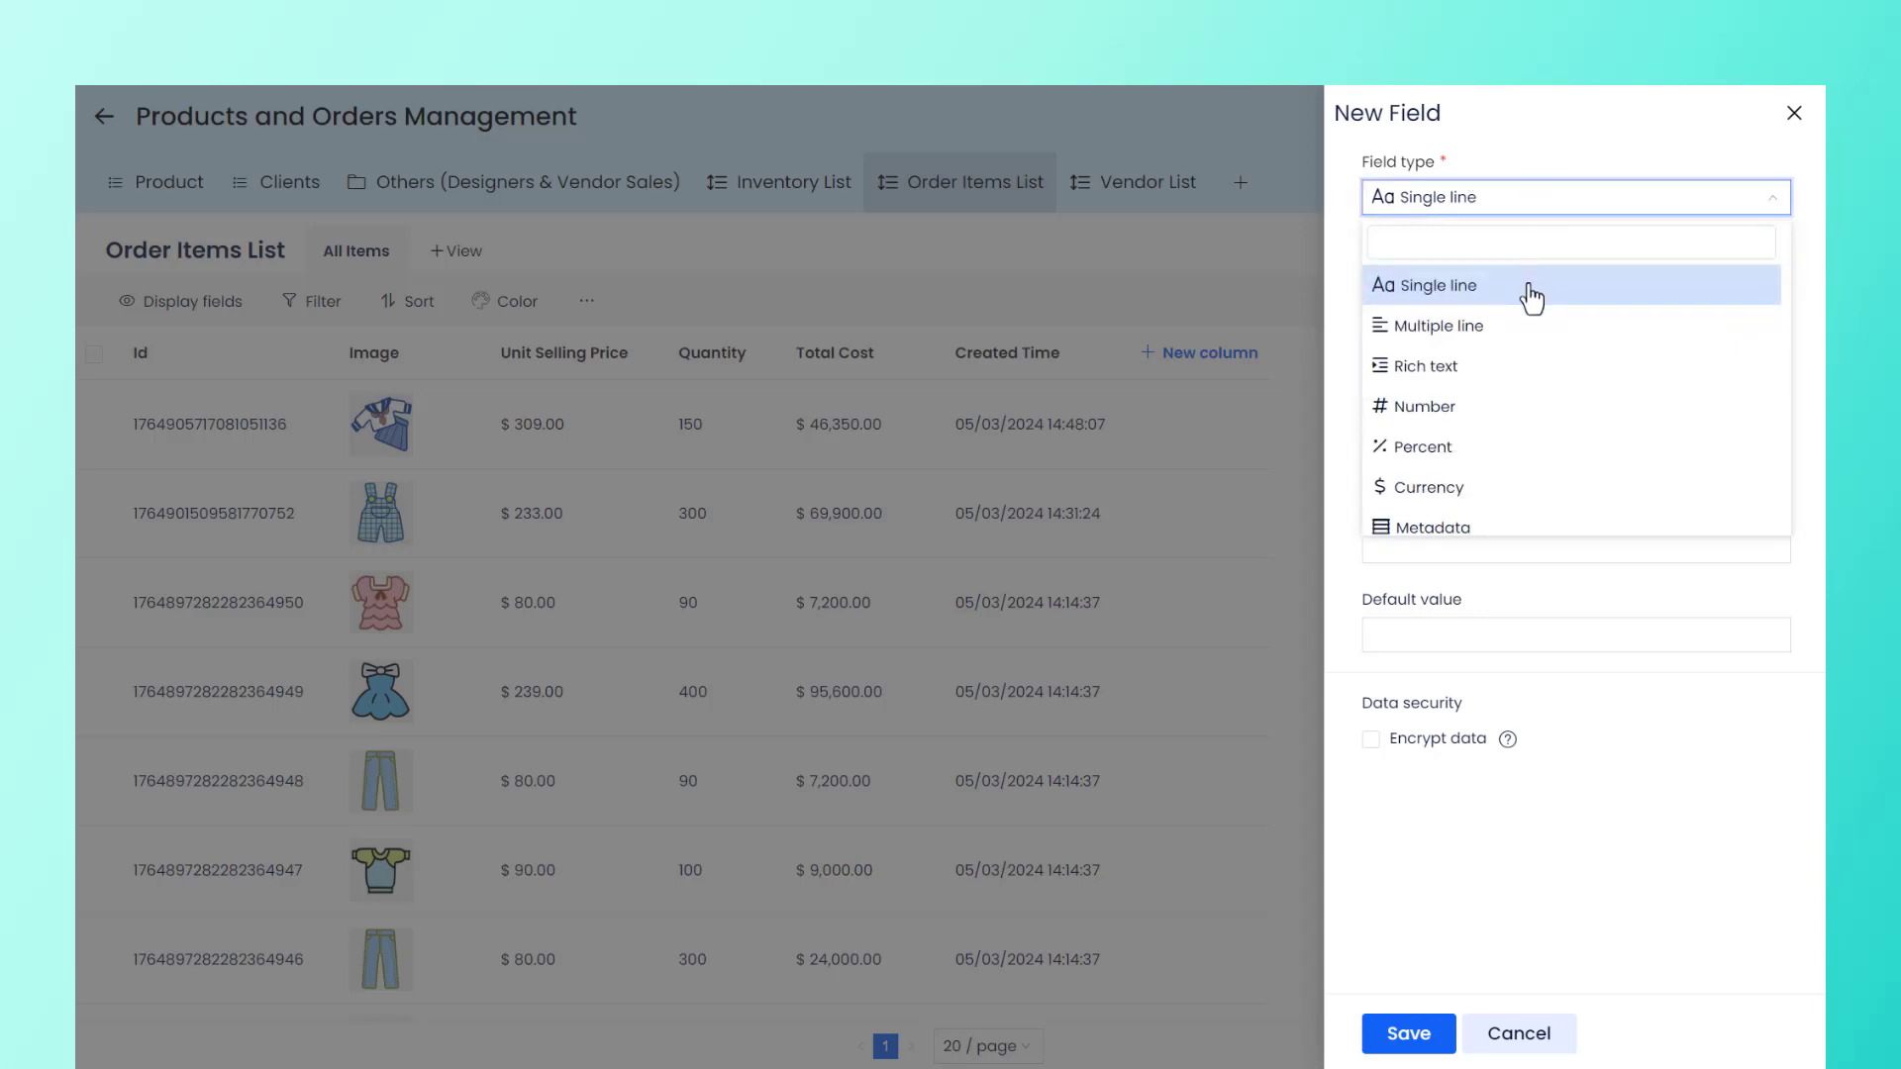
{"action": "scroll", "coordinate": [1532, 297], "scroll_direction": "down", "scroll_amount": 7}
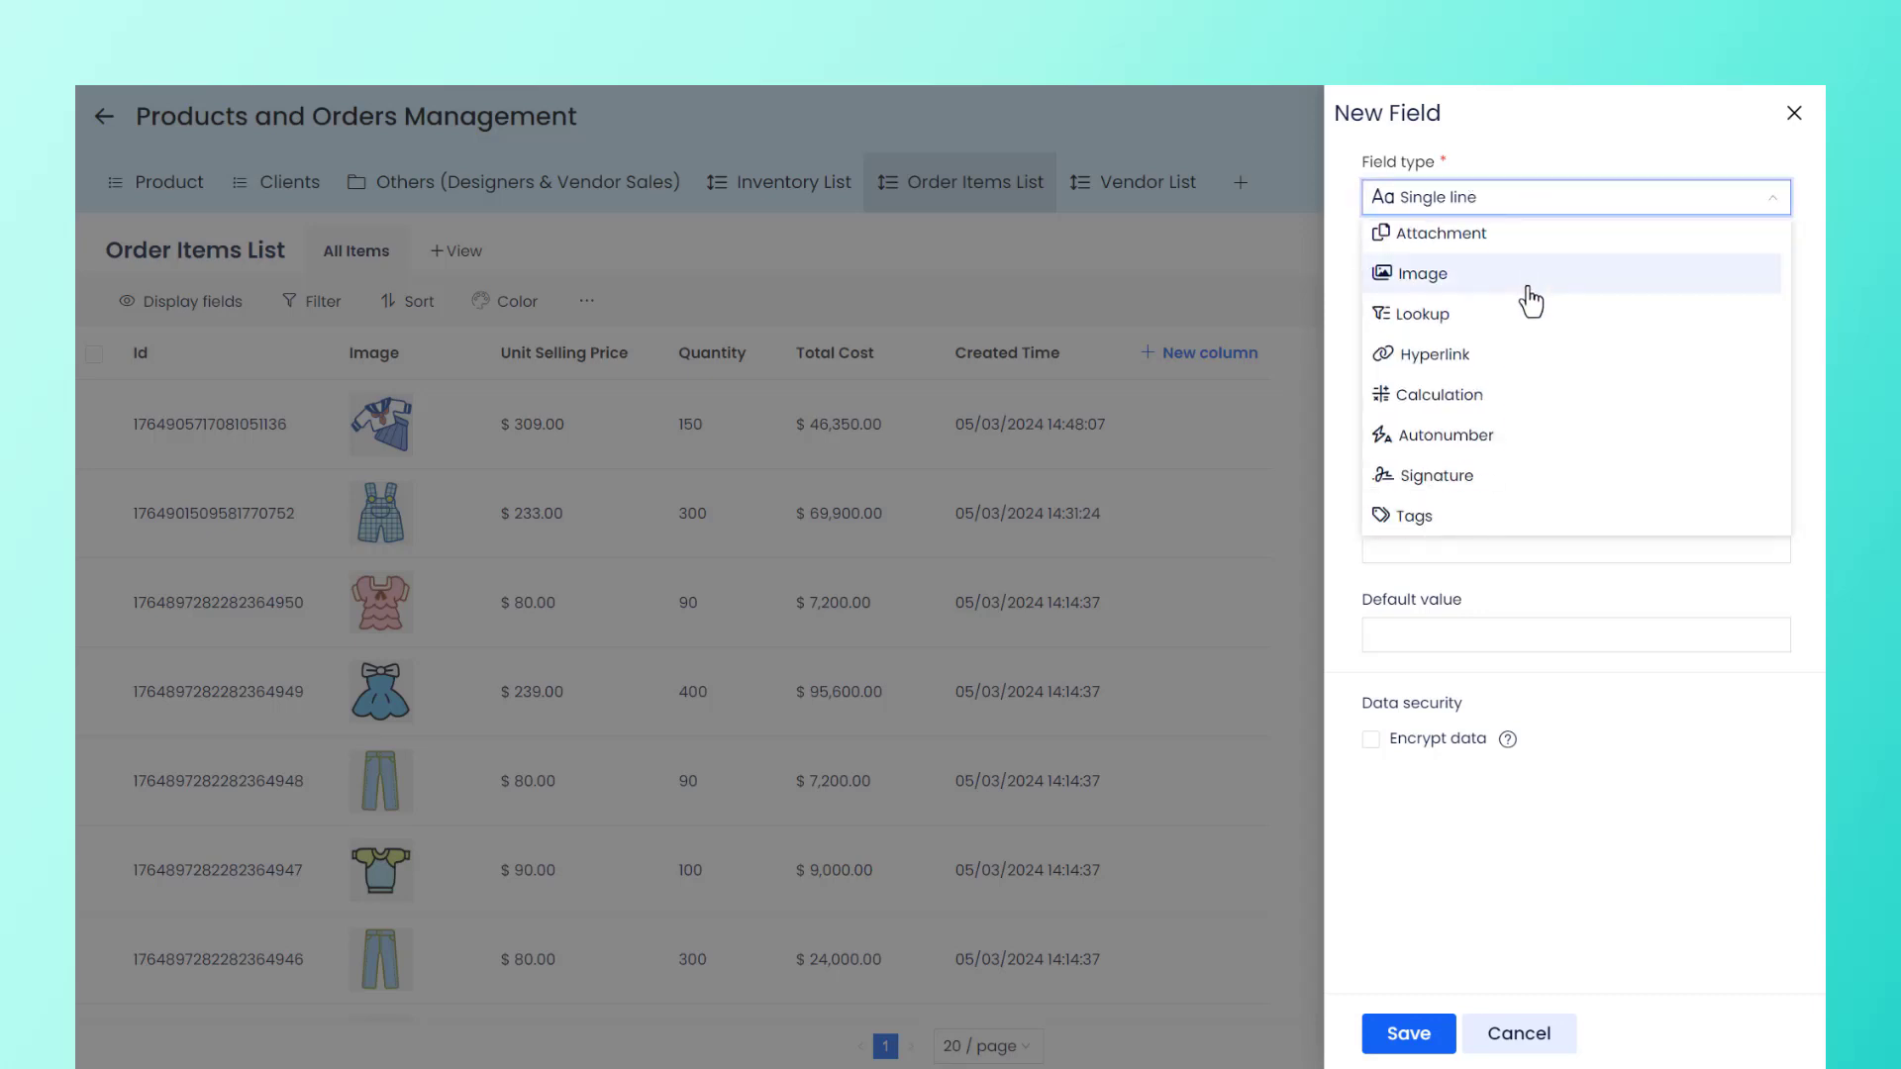
{"action": "left_click", "coordinate": [1479, 323]}
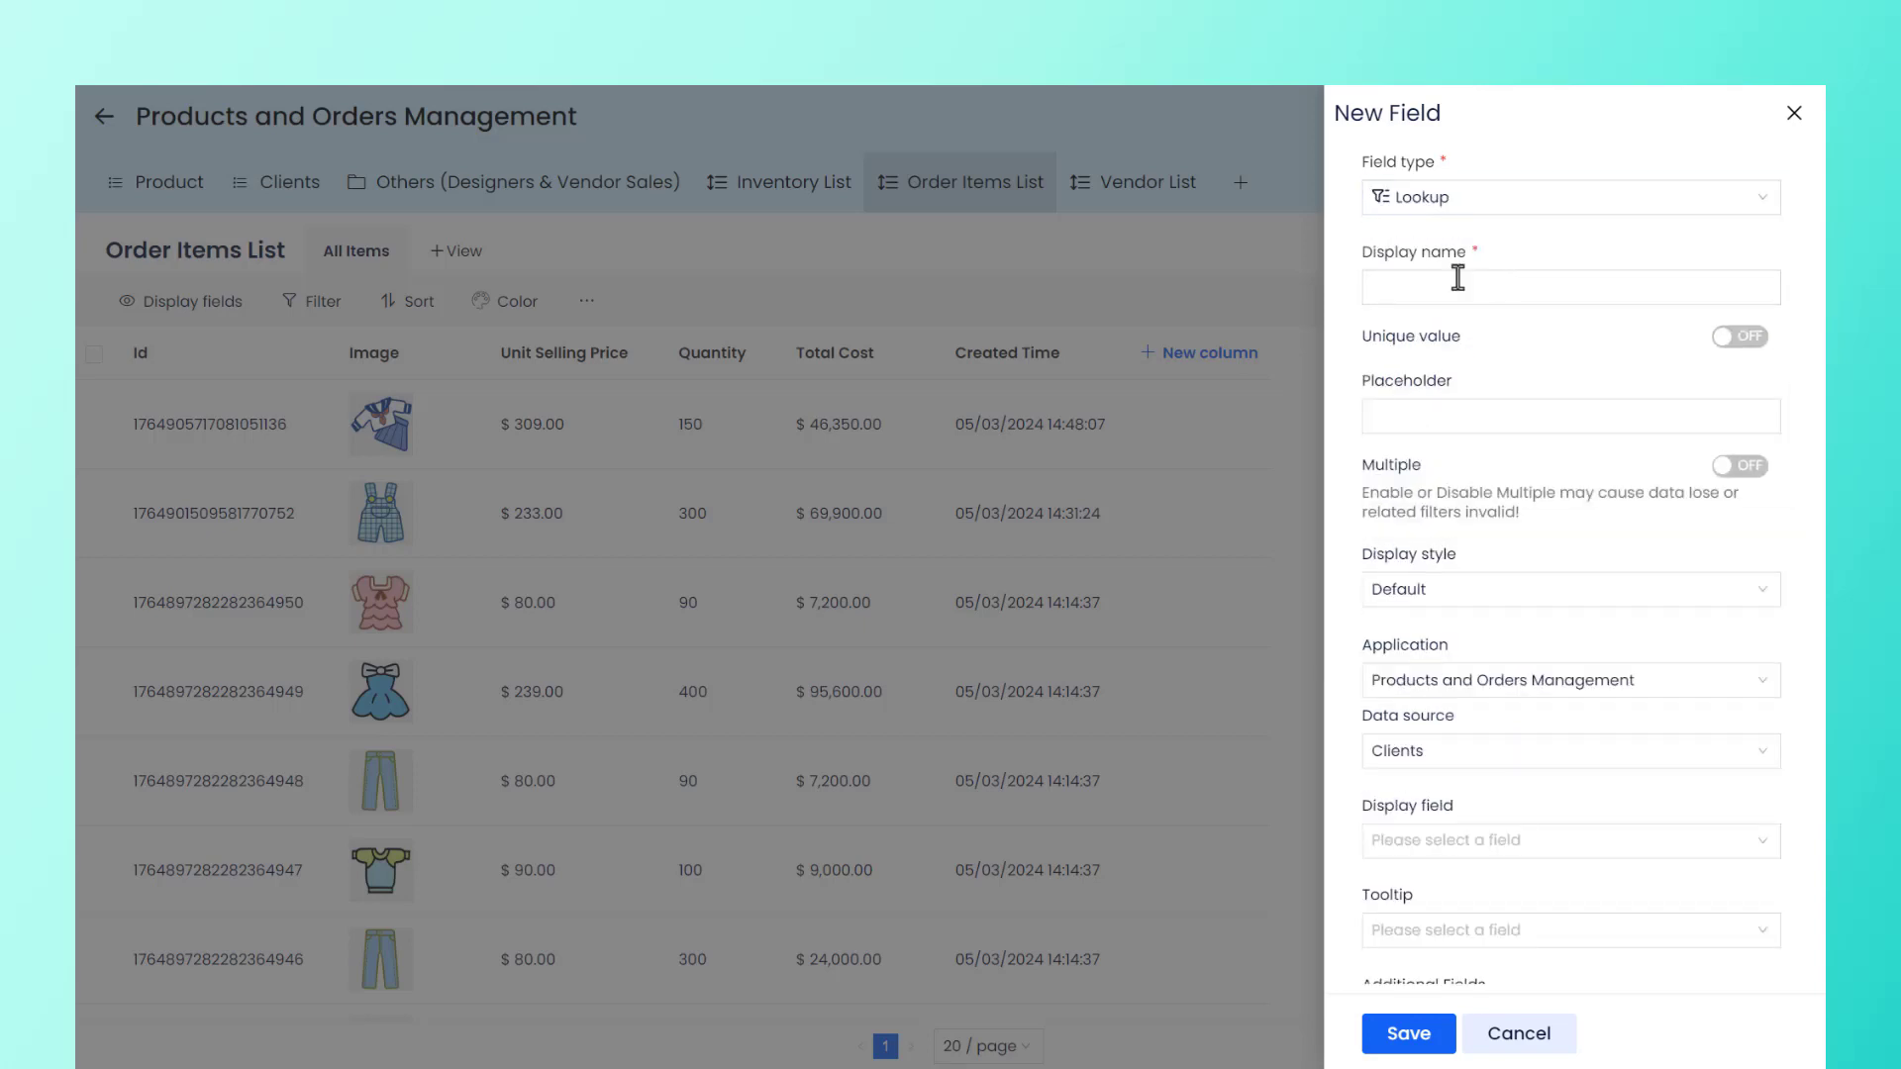
{"action": "left_click", "coordinate": [1495, 287]}
{"action": "type", "text": "Product Name"}
{"action": "left_click", "coordinate": [1498, 331]}
Step: Set the display style of the new lookup field to Data Picker
{"action": "scroll", "coordinate": [1498, 332], "scroll_direction": "down", "scroll_amount": 3}
{"action": "left_click", "coordinate": [1480, 339]}
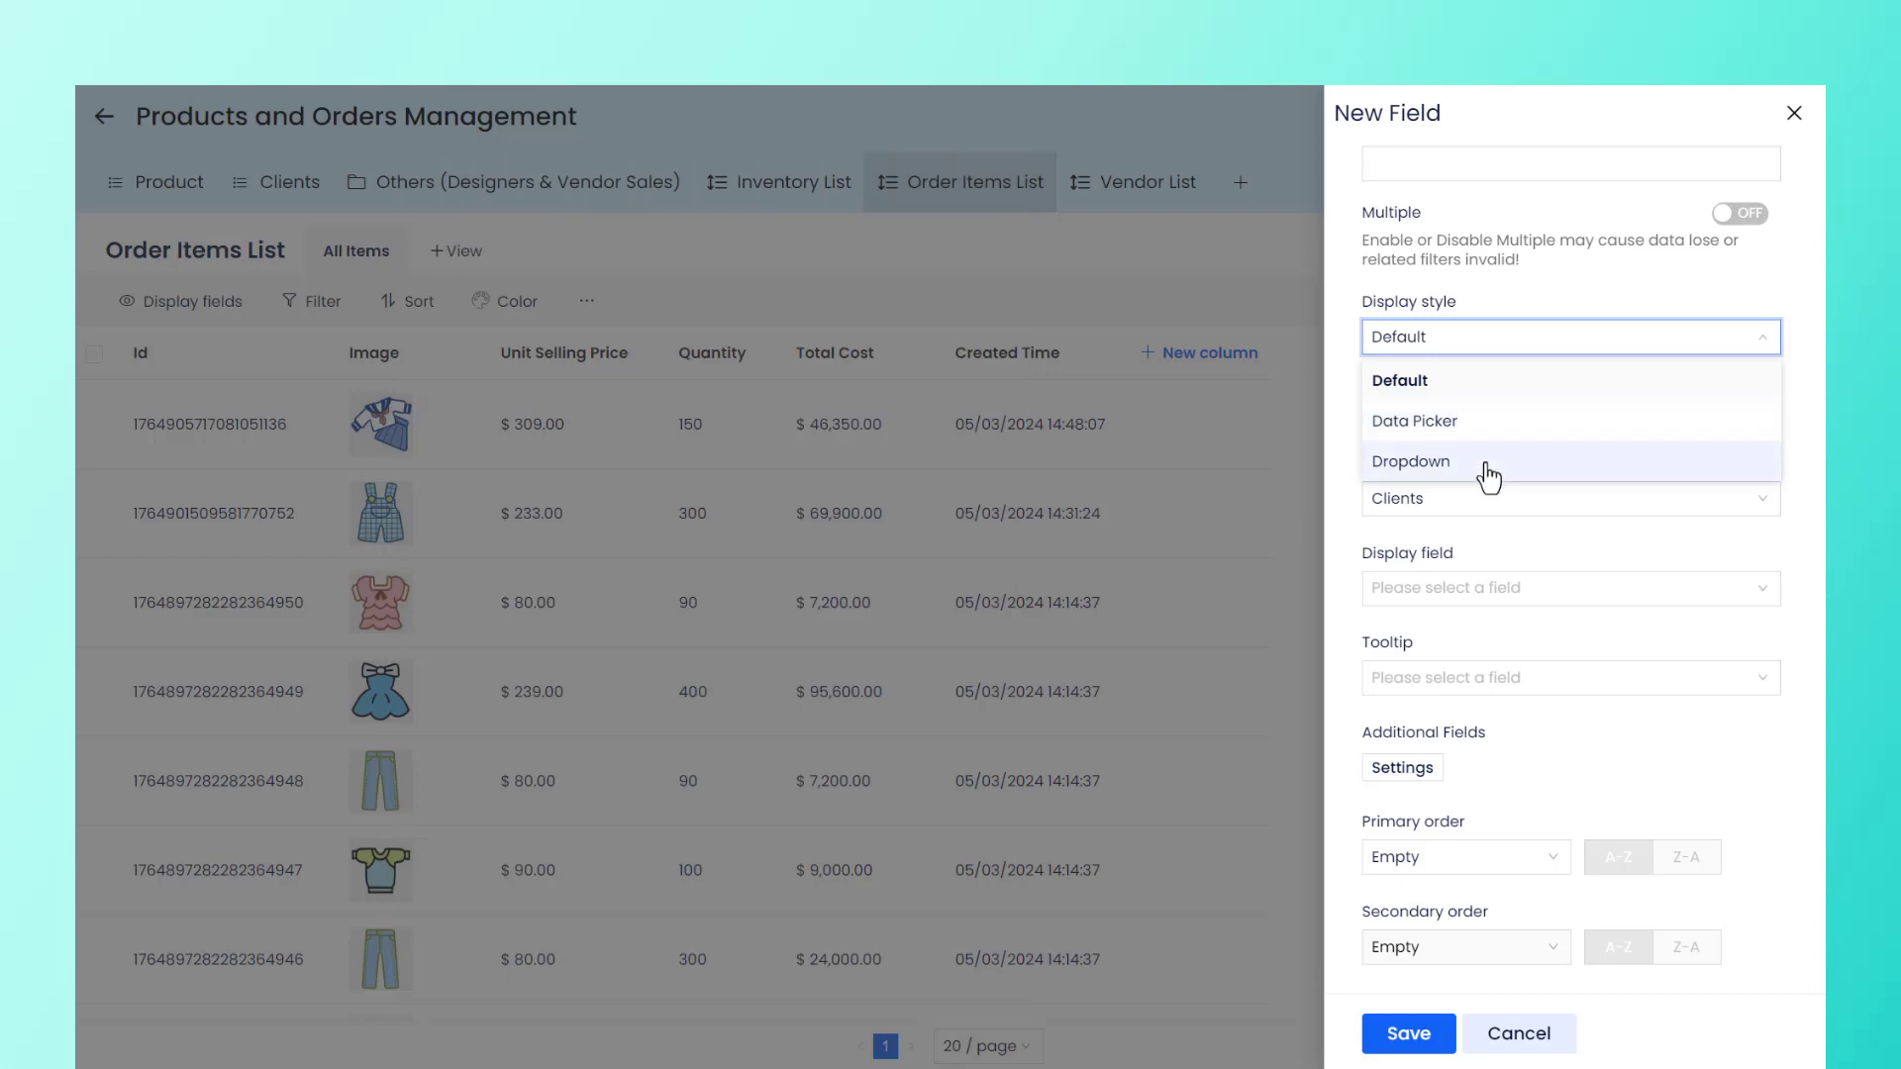
{"action": "mouse_move", "coordinate": [1488, 478]}
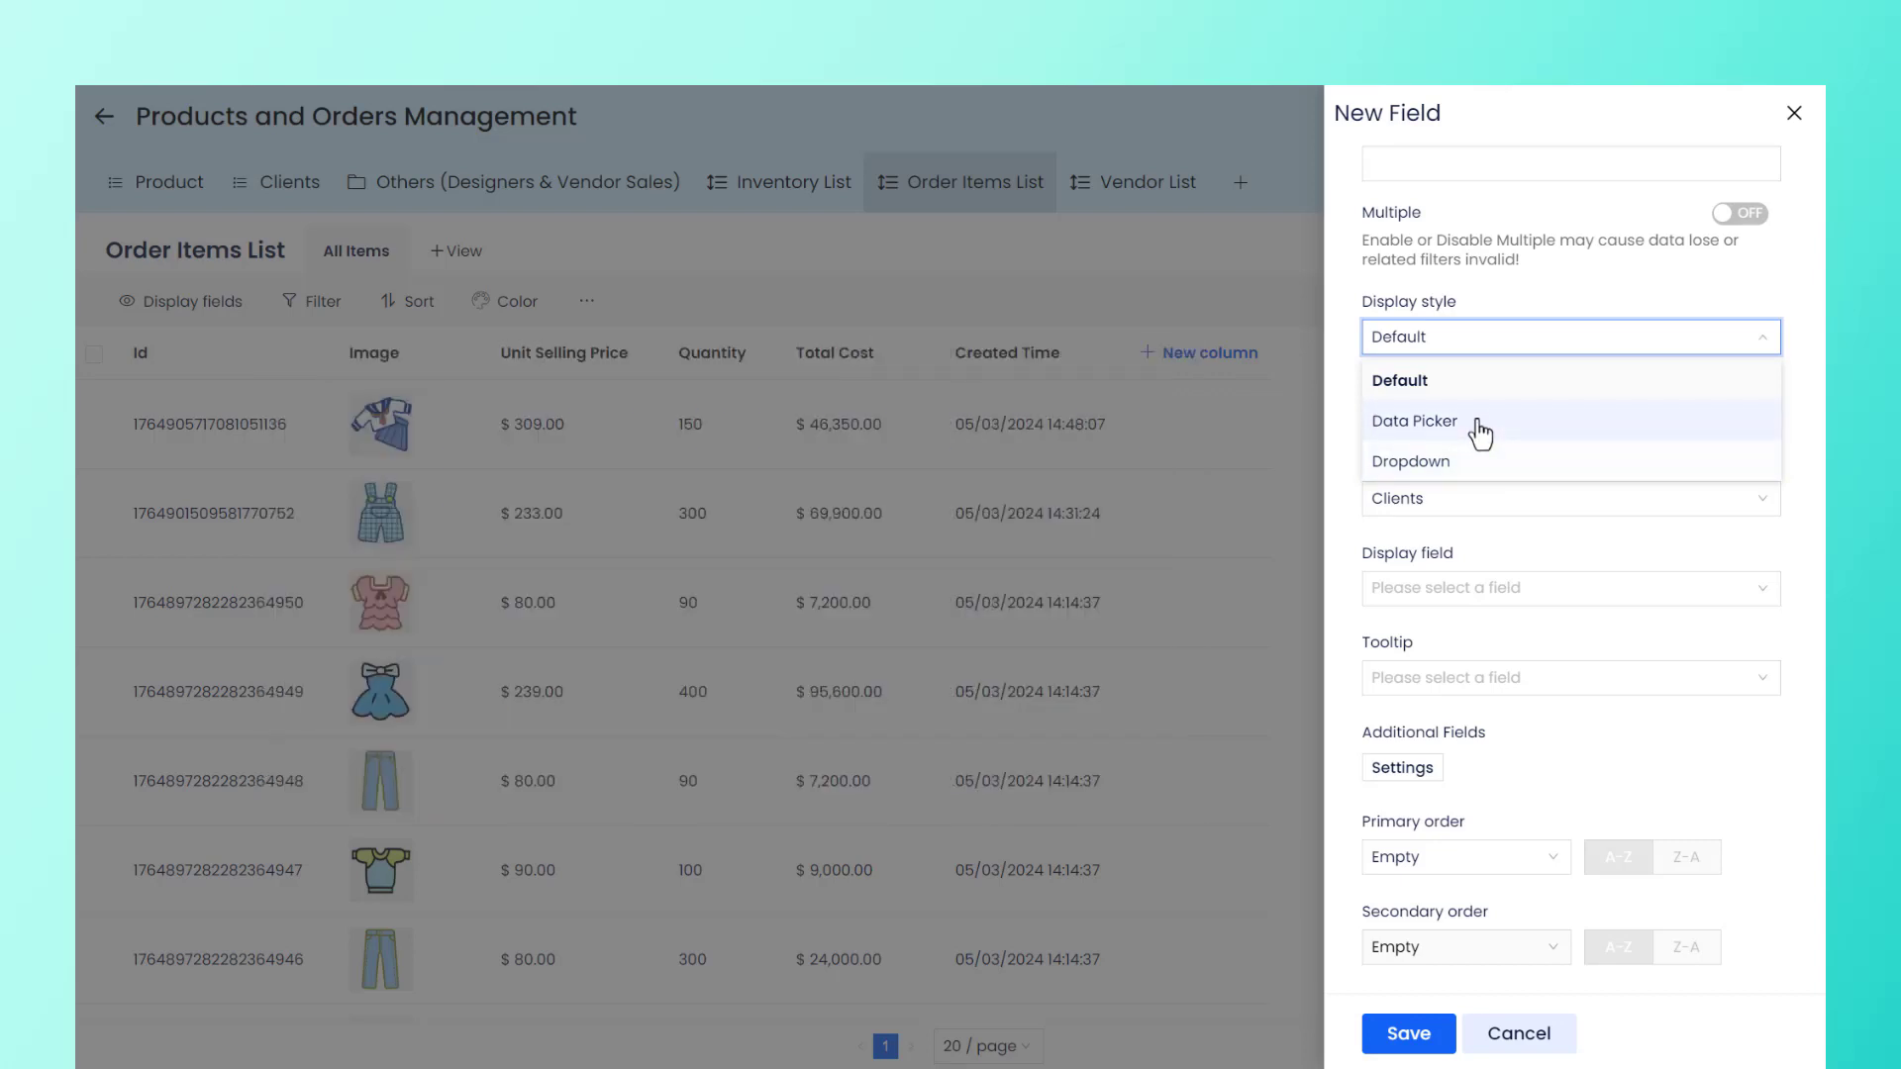
{"action": "left_click", "coordinate": [1485, 421]}
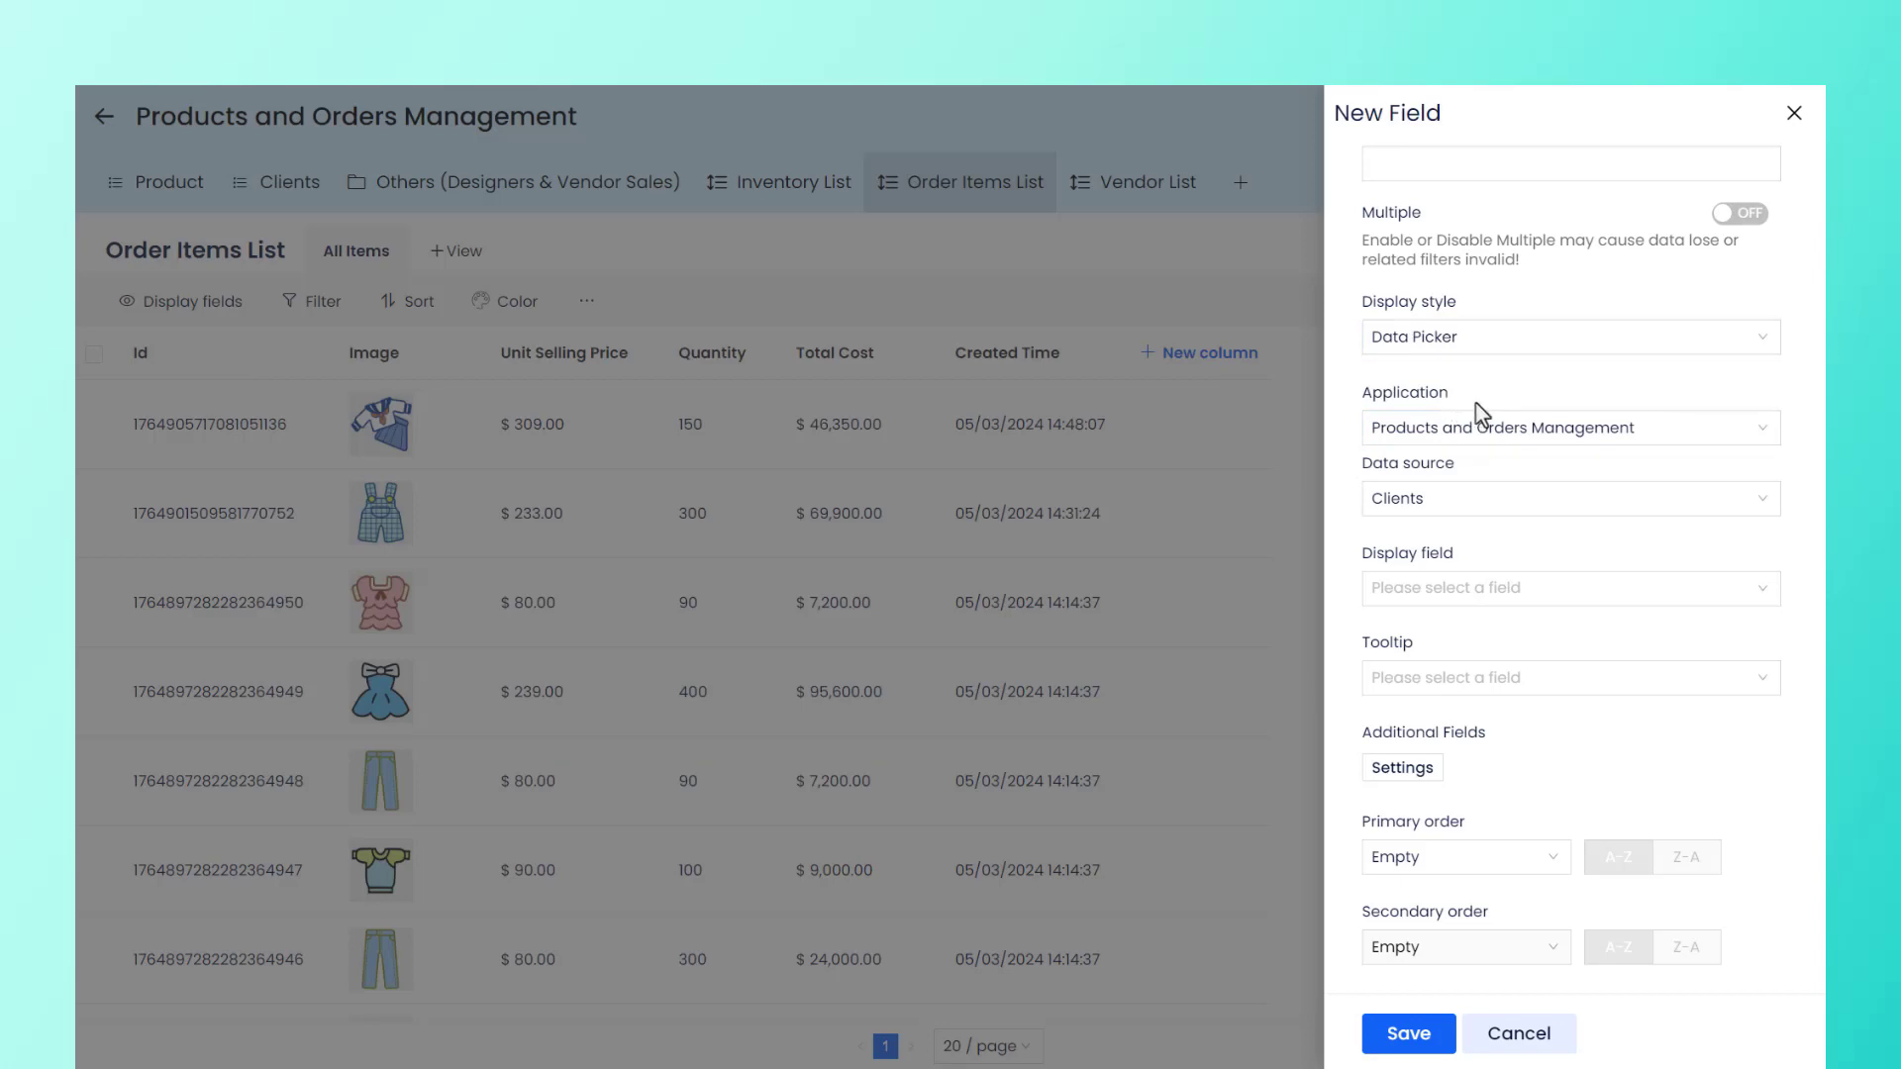
Step: Keep Products and Orders Management as the lookup's application and set its data source to Inventory List
{"action": "left_click", "coordinate": [1663, 431]}
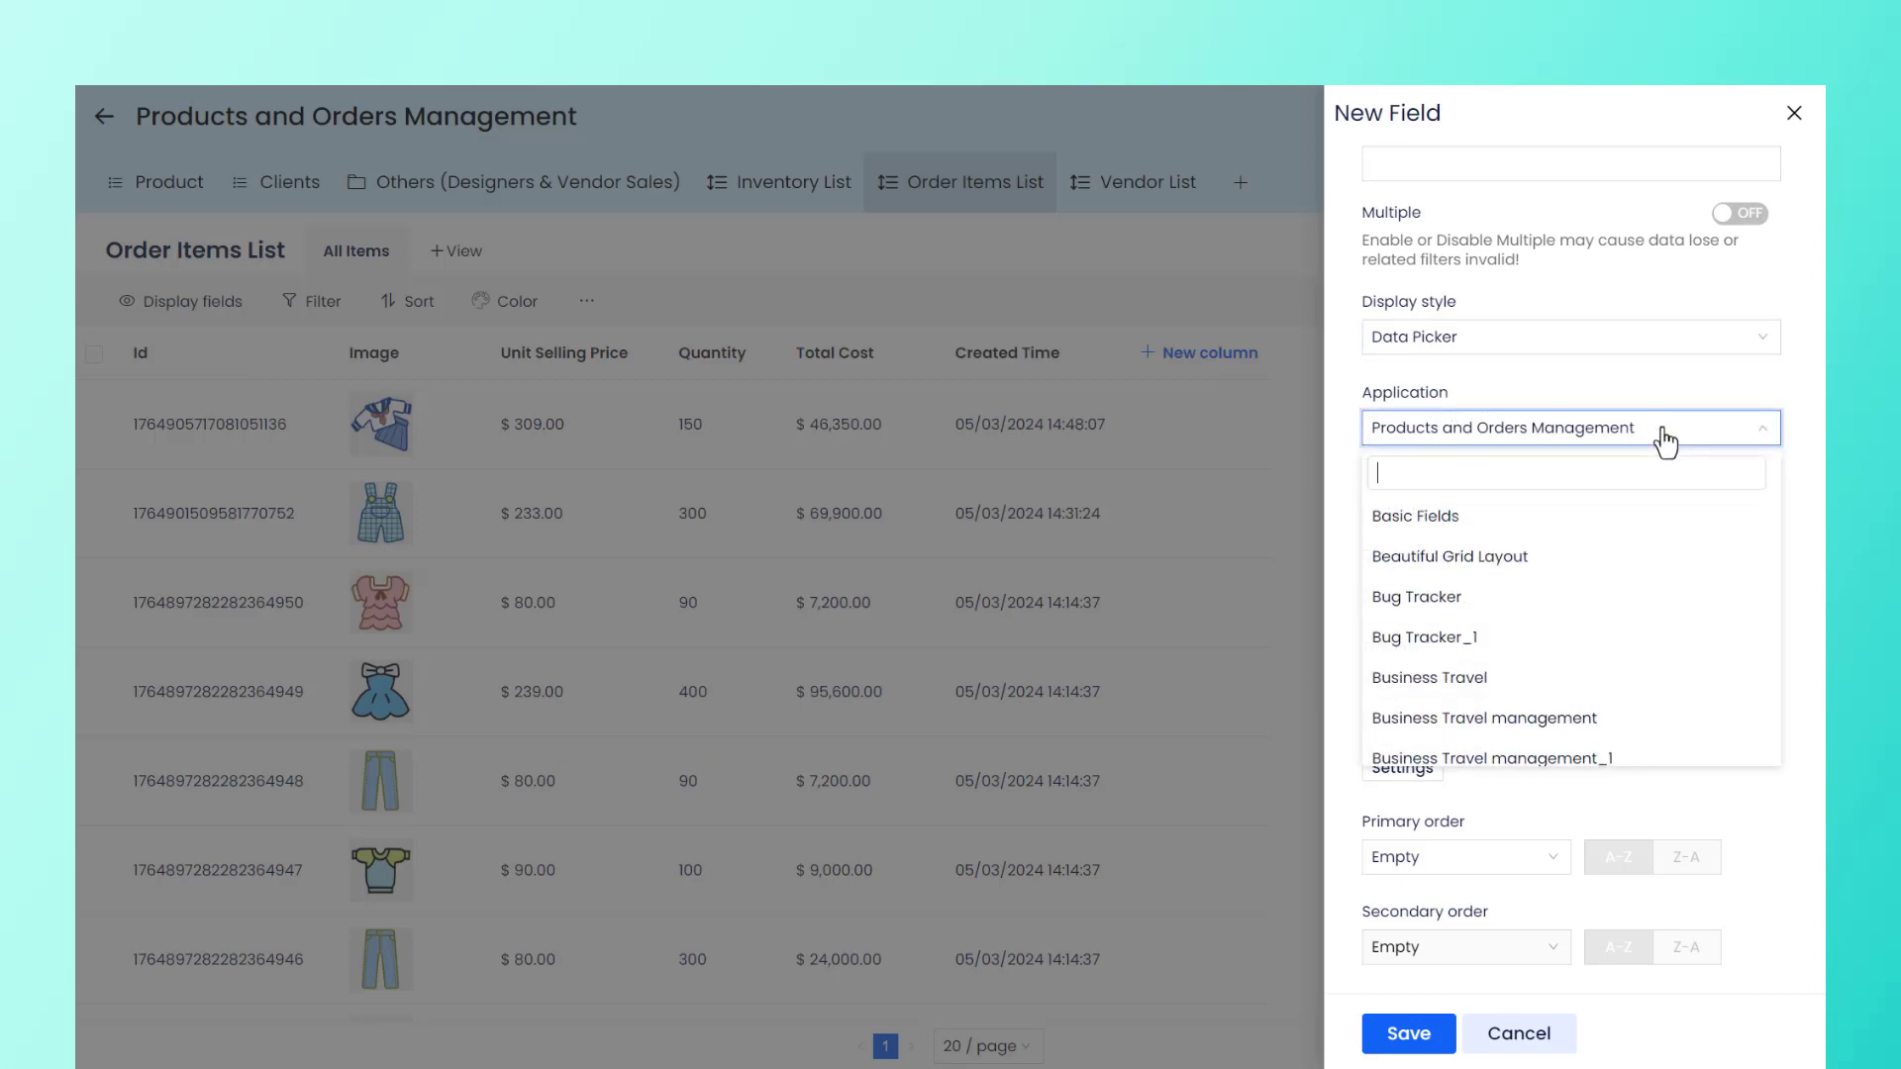
{"action": "scroll", "coordinate": [1672, 451], "scroll_direction": "down", "scroll_amount": 5}
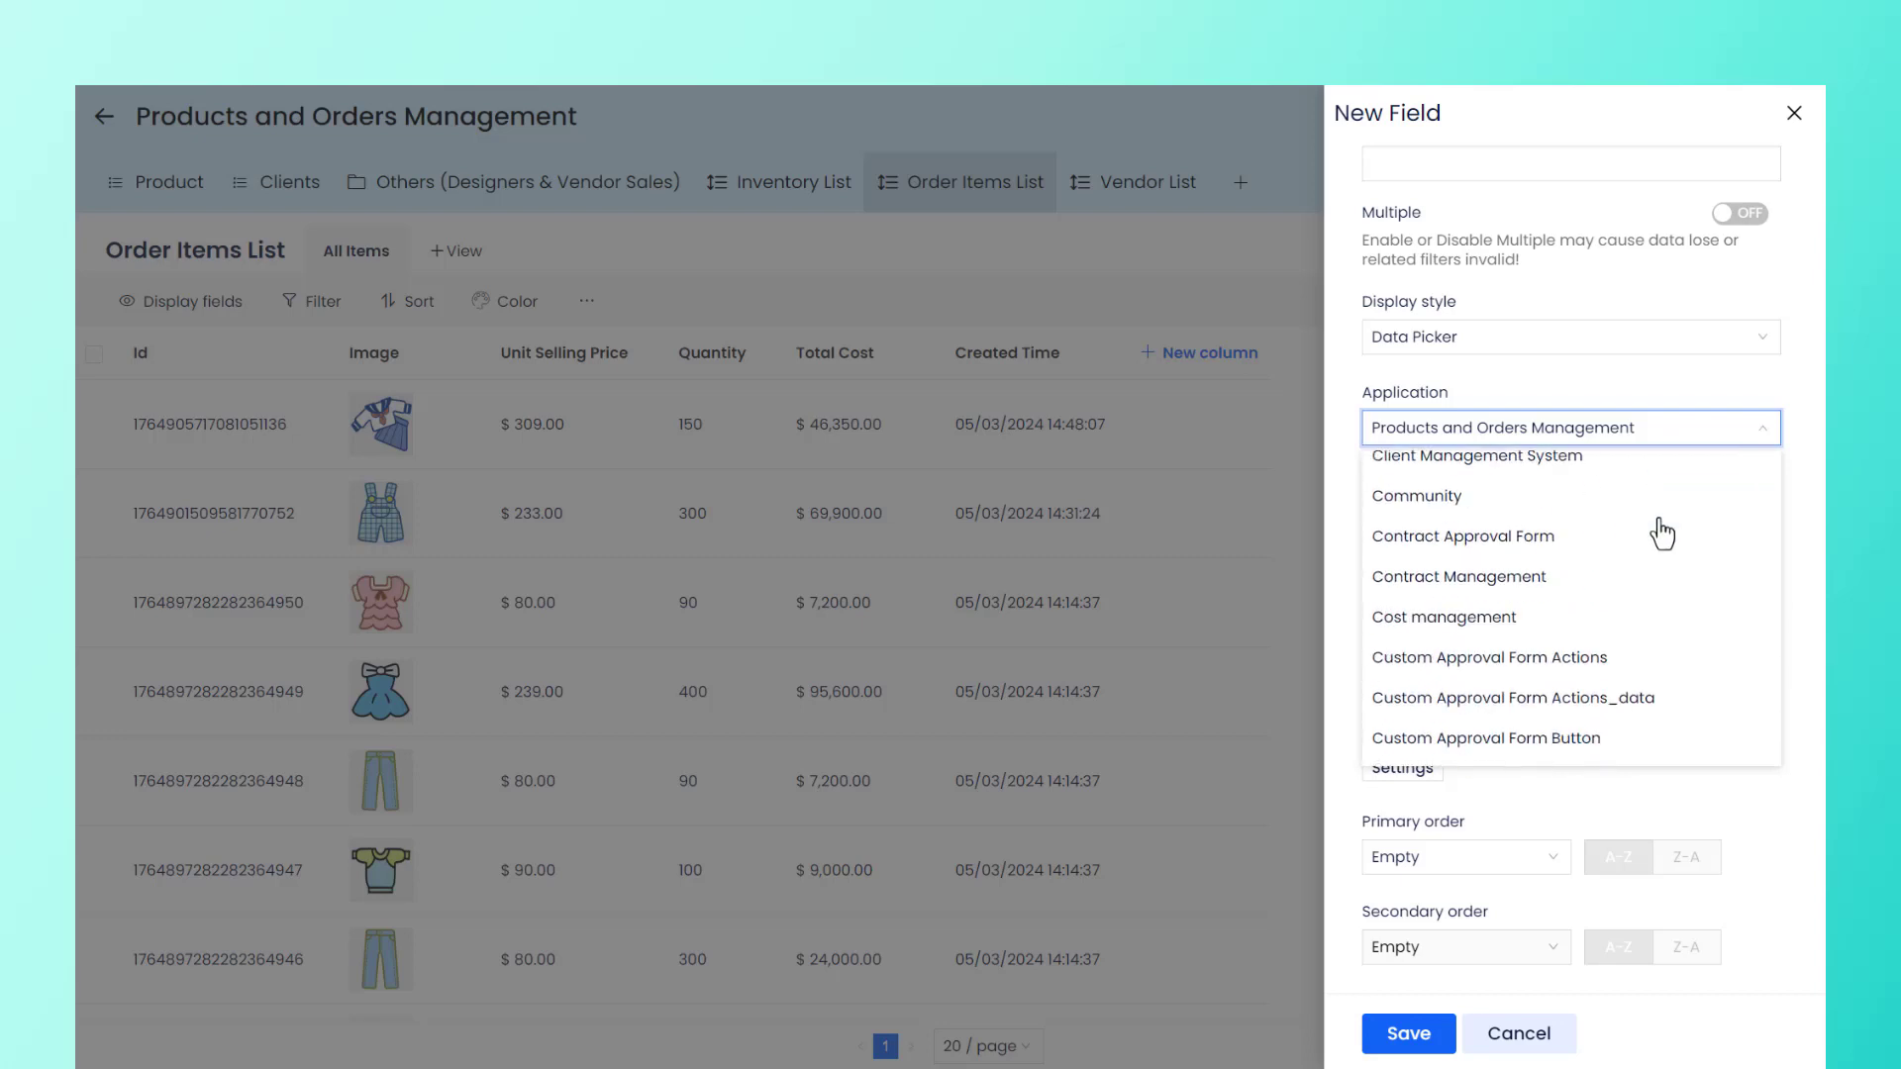
{"action": "left_click", "coordinate": [1675, 435]}
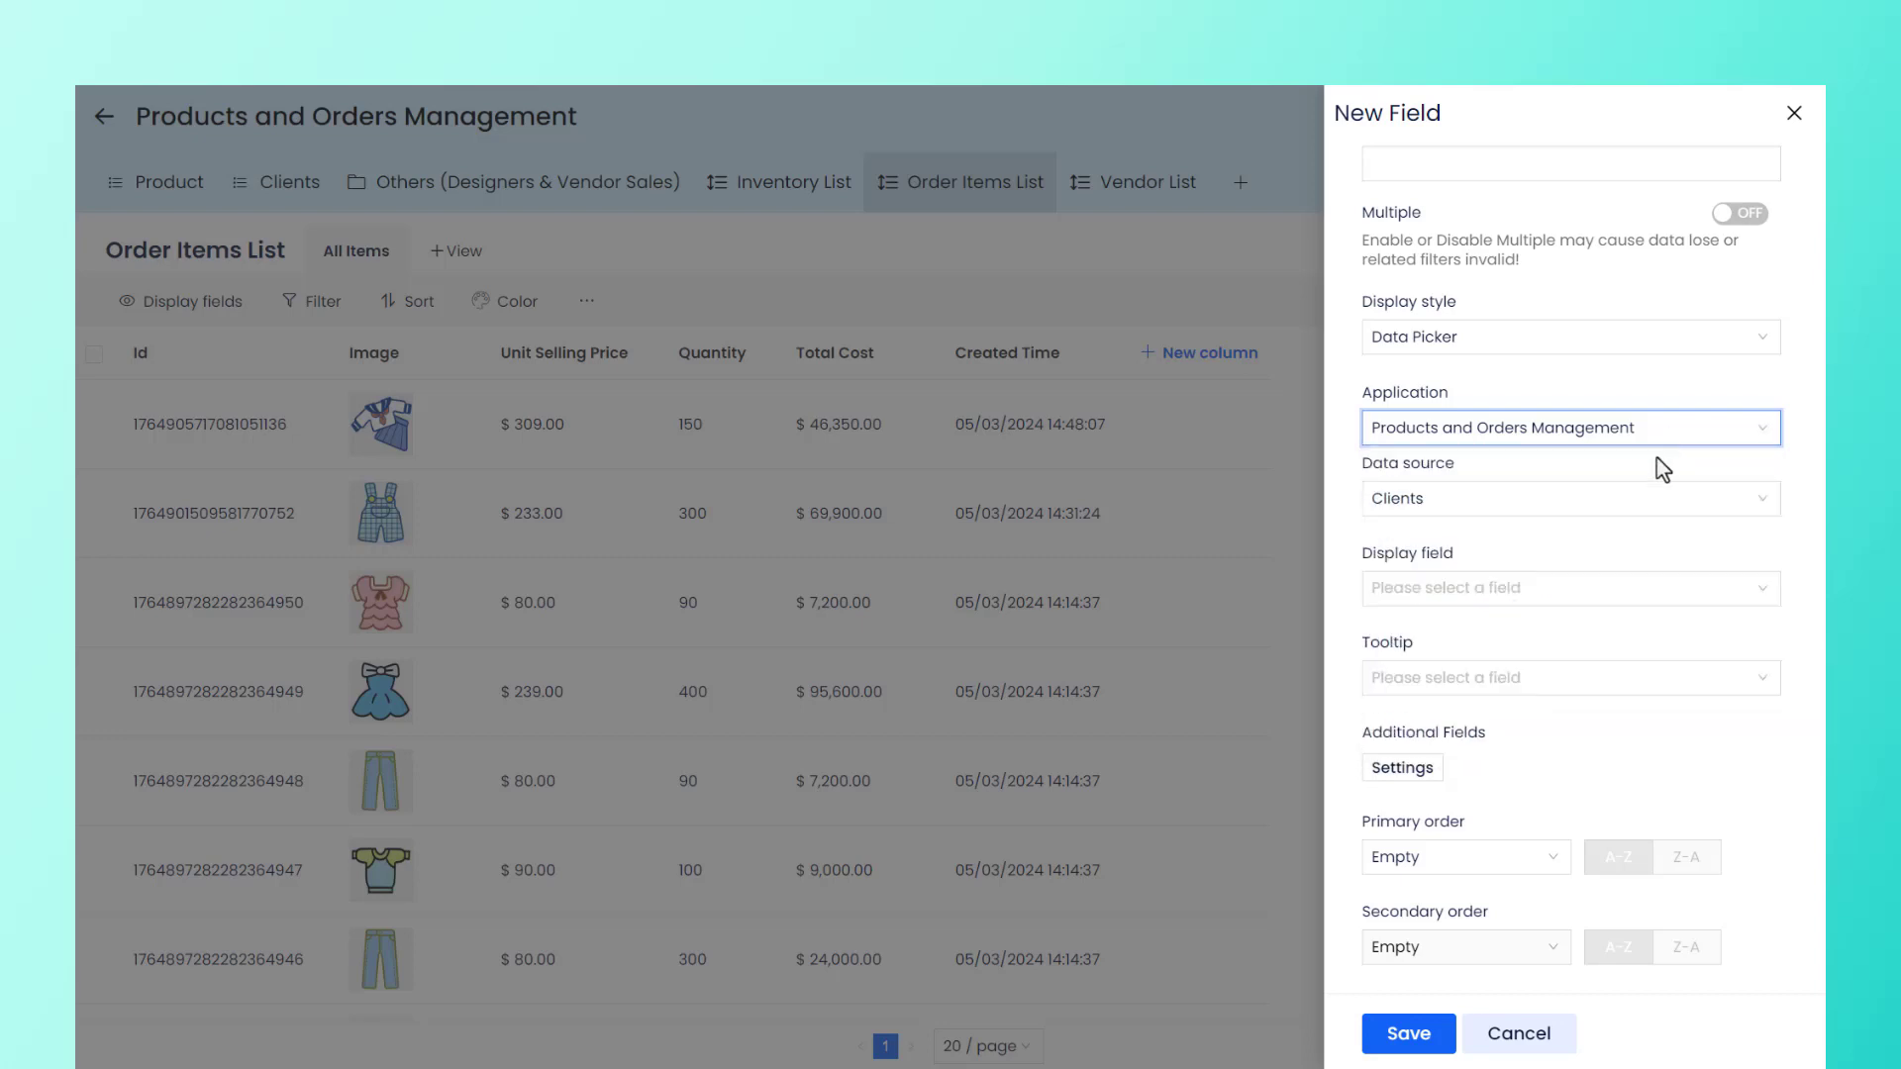
{"action": "left_click", "coordinate": [1463, 501]}
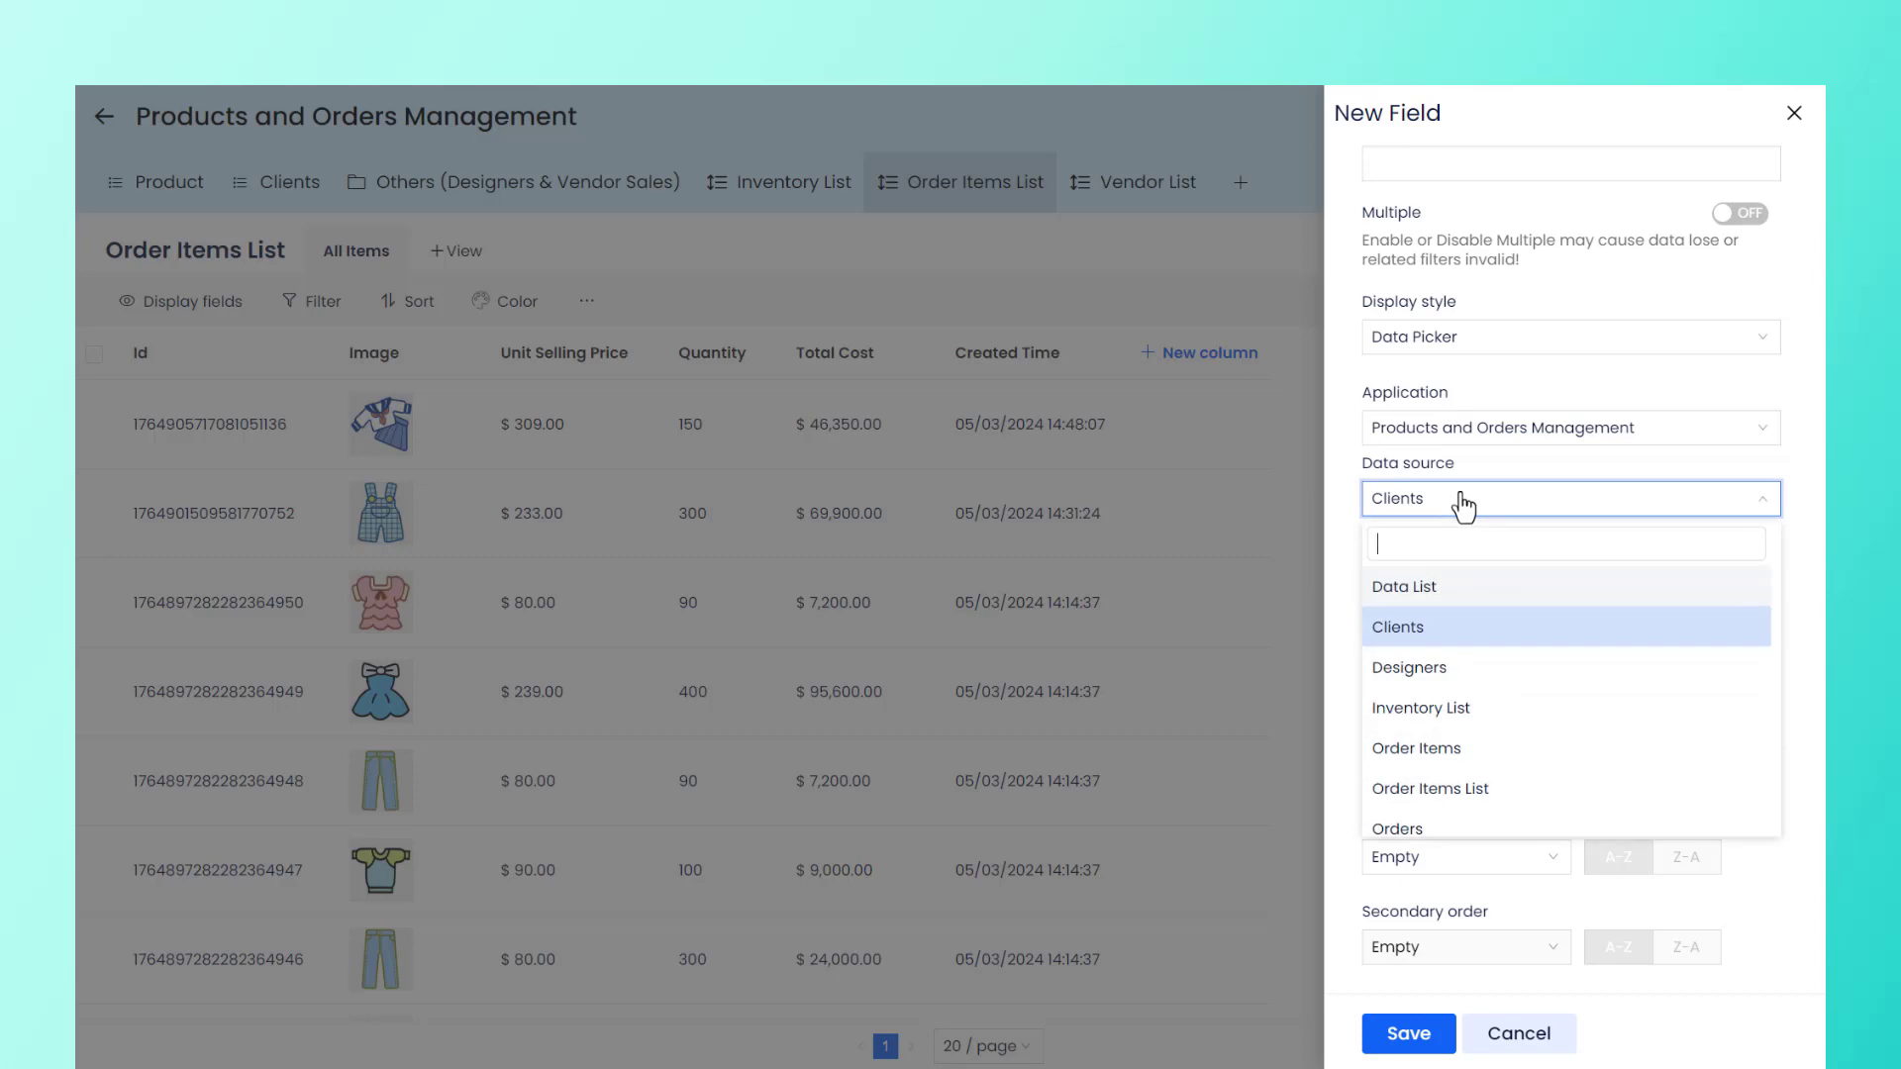
{"action": "left_click", "coordinate": [1482, 709]}
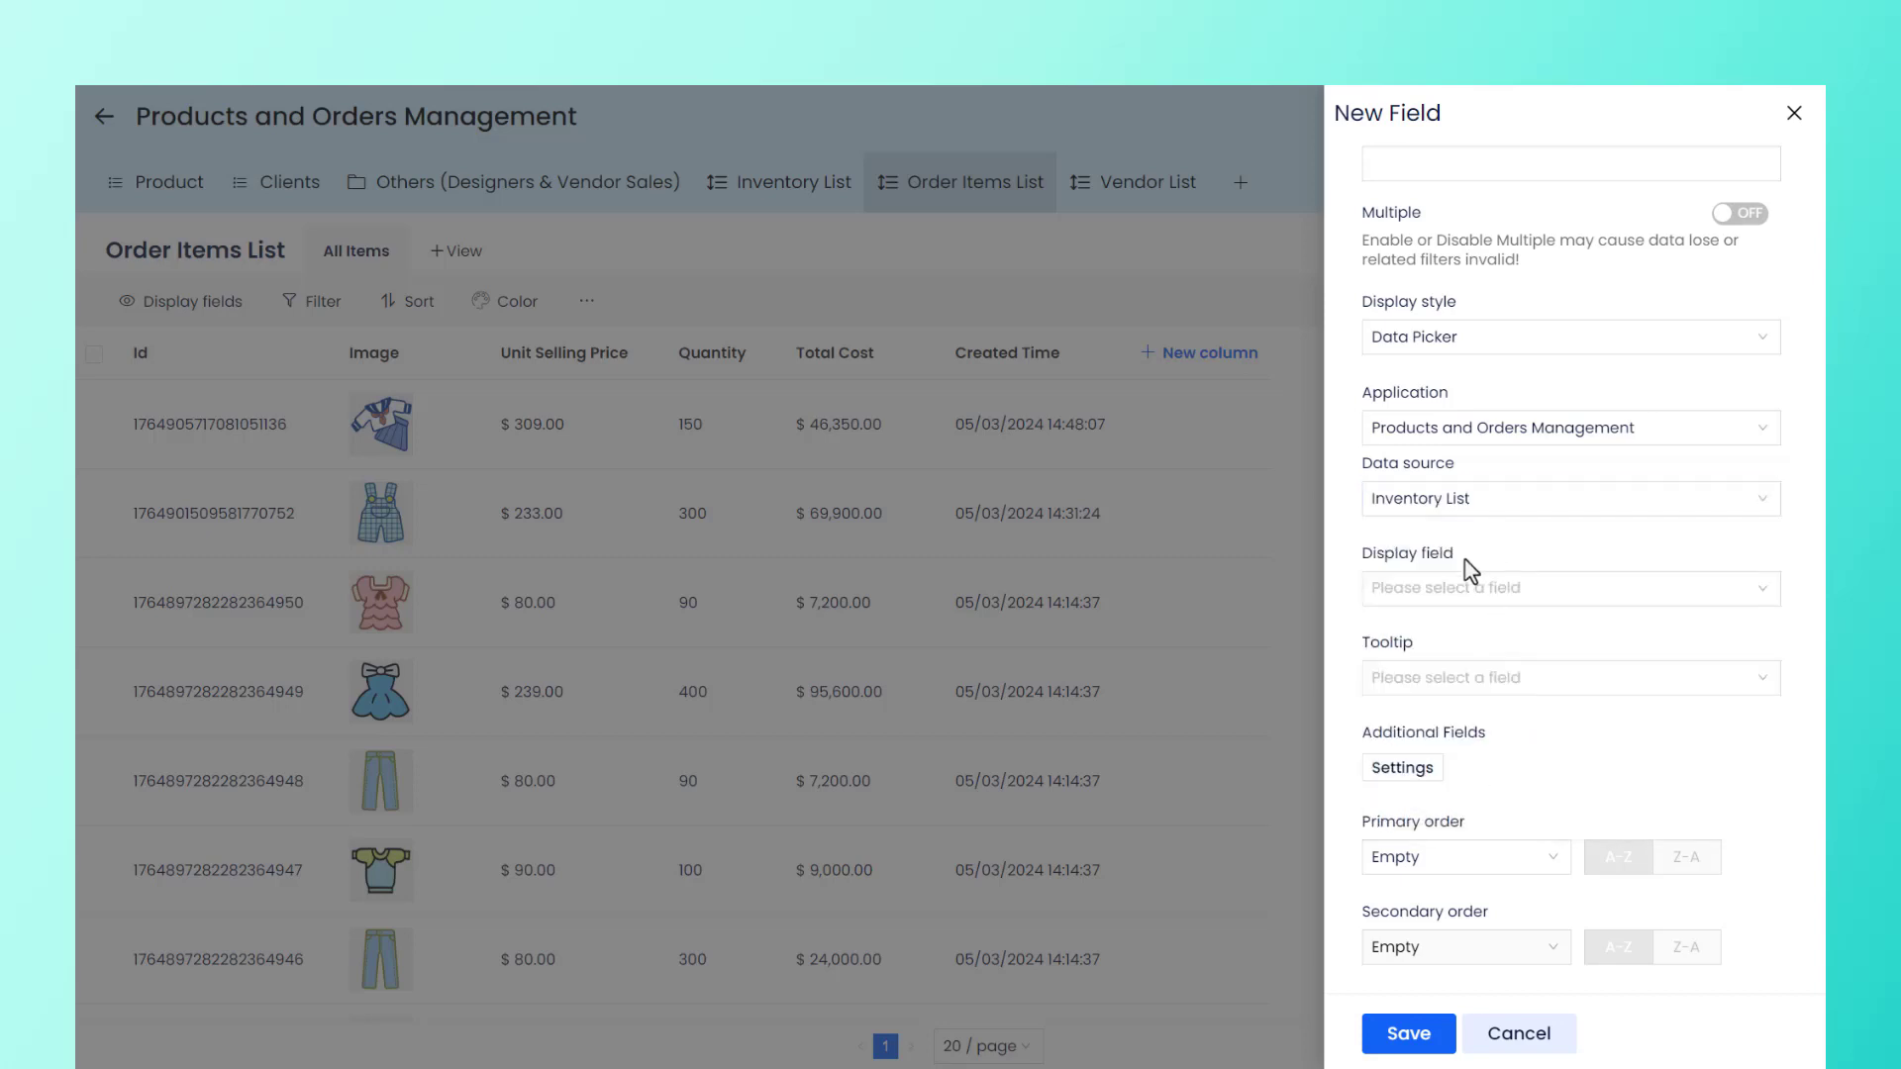
Step: Set the lookup's display field to Name and its tooltip to Id, and save the new field
{"action": "left_click", "coordinate": [1518, 592]}
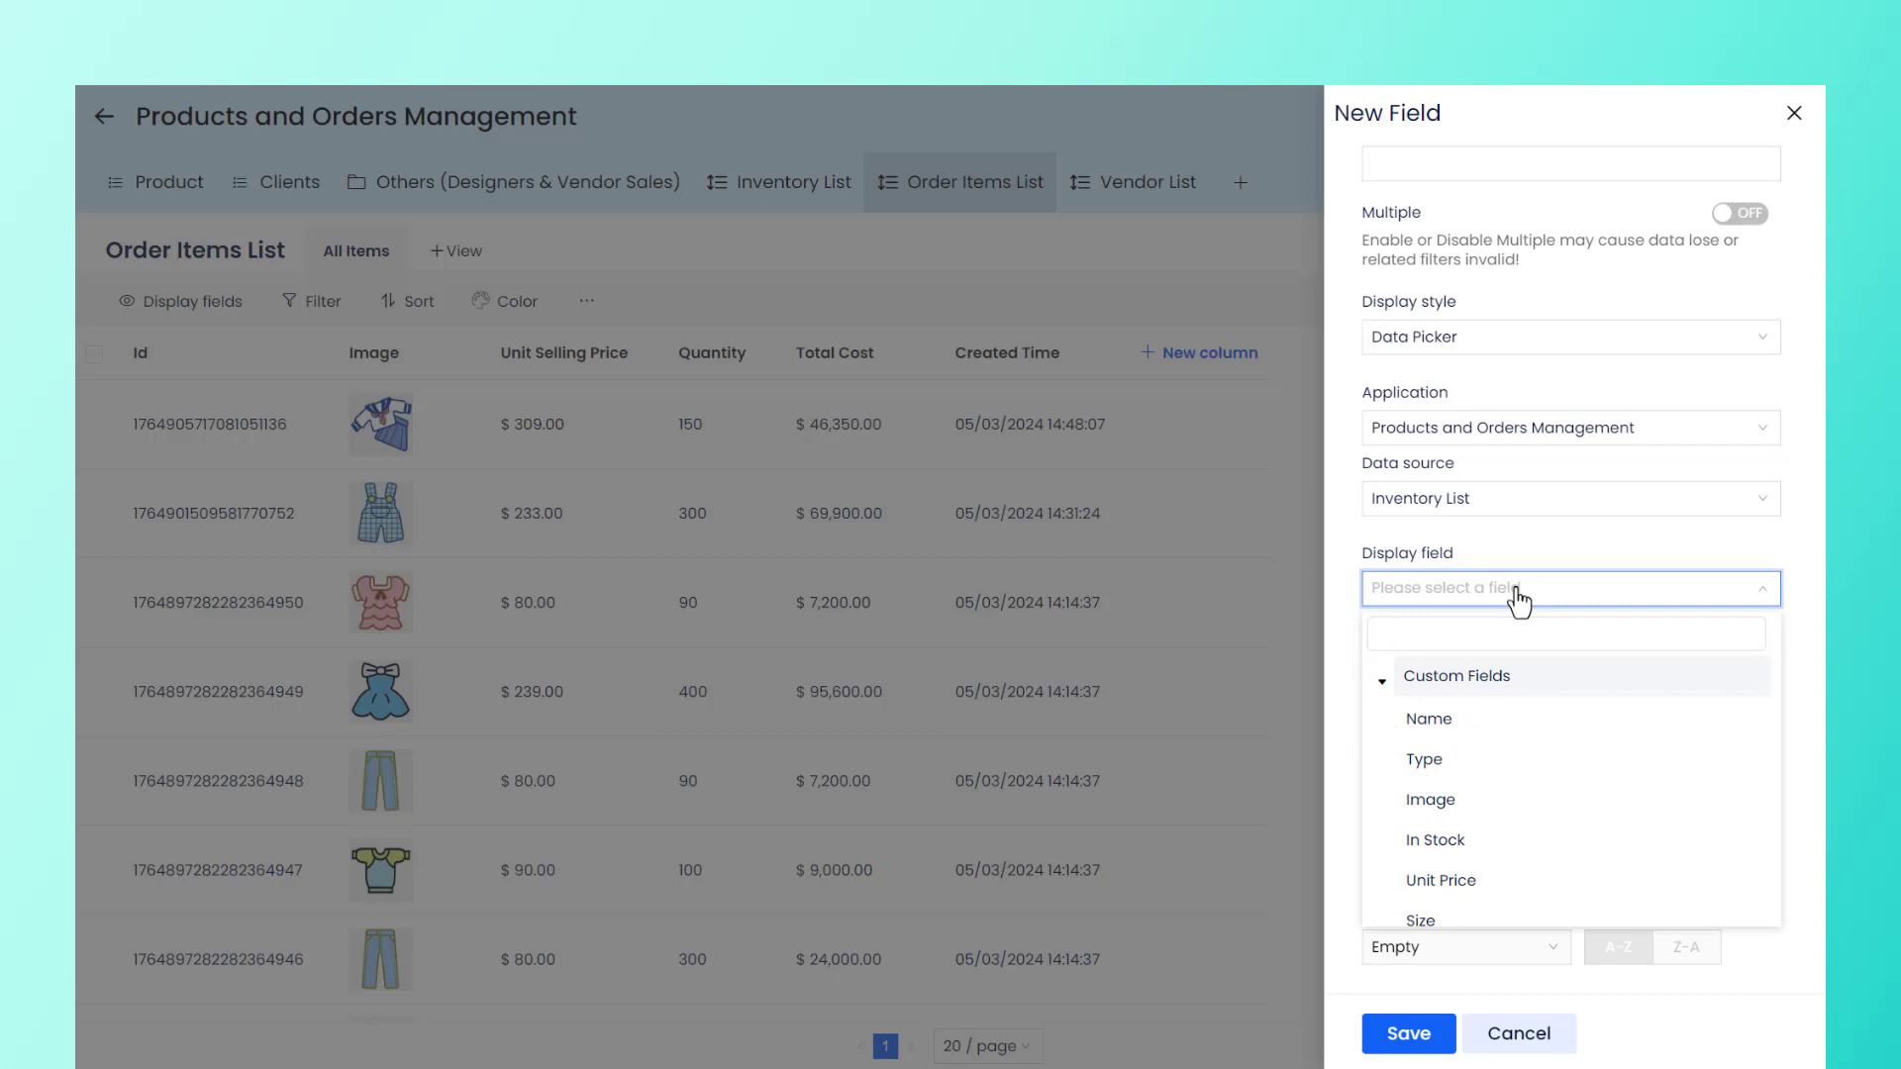
{"action": "left_click", "coordinate": [1504, 727]}
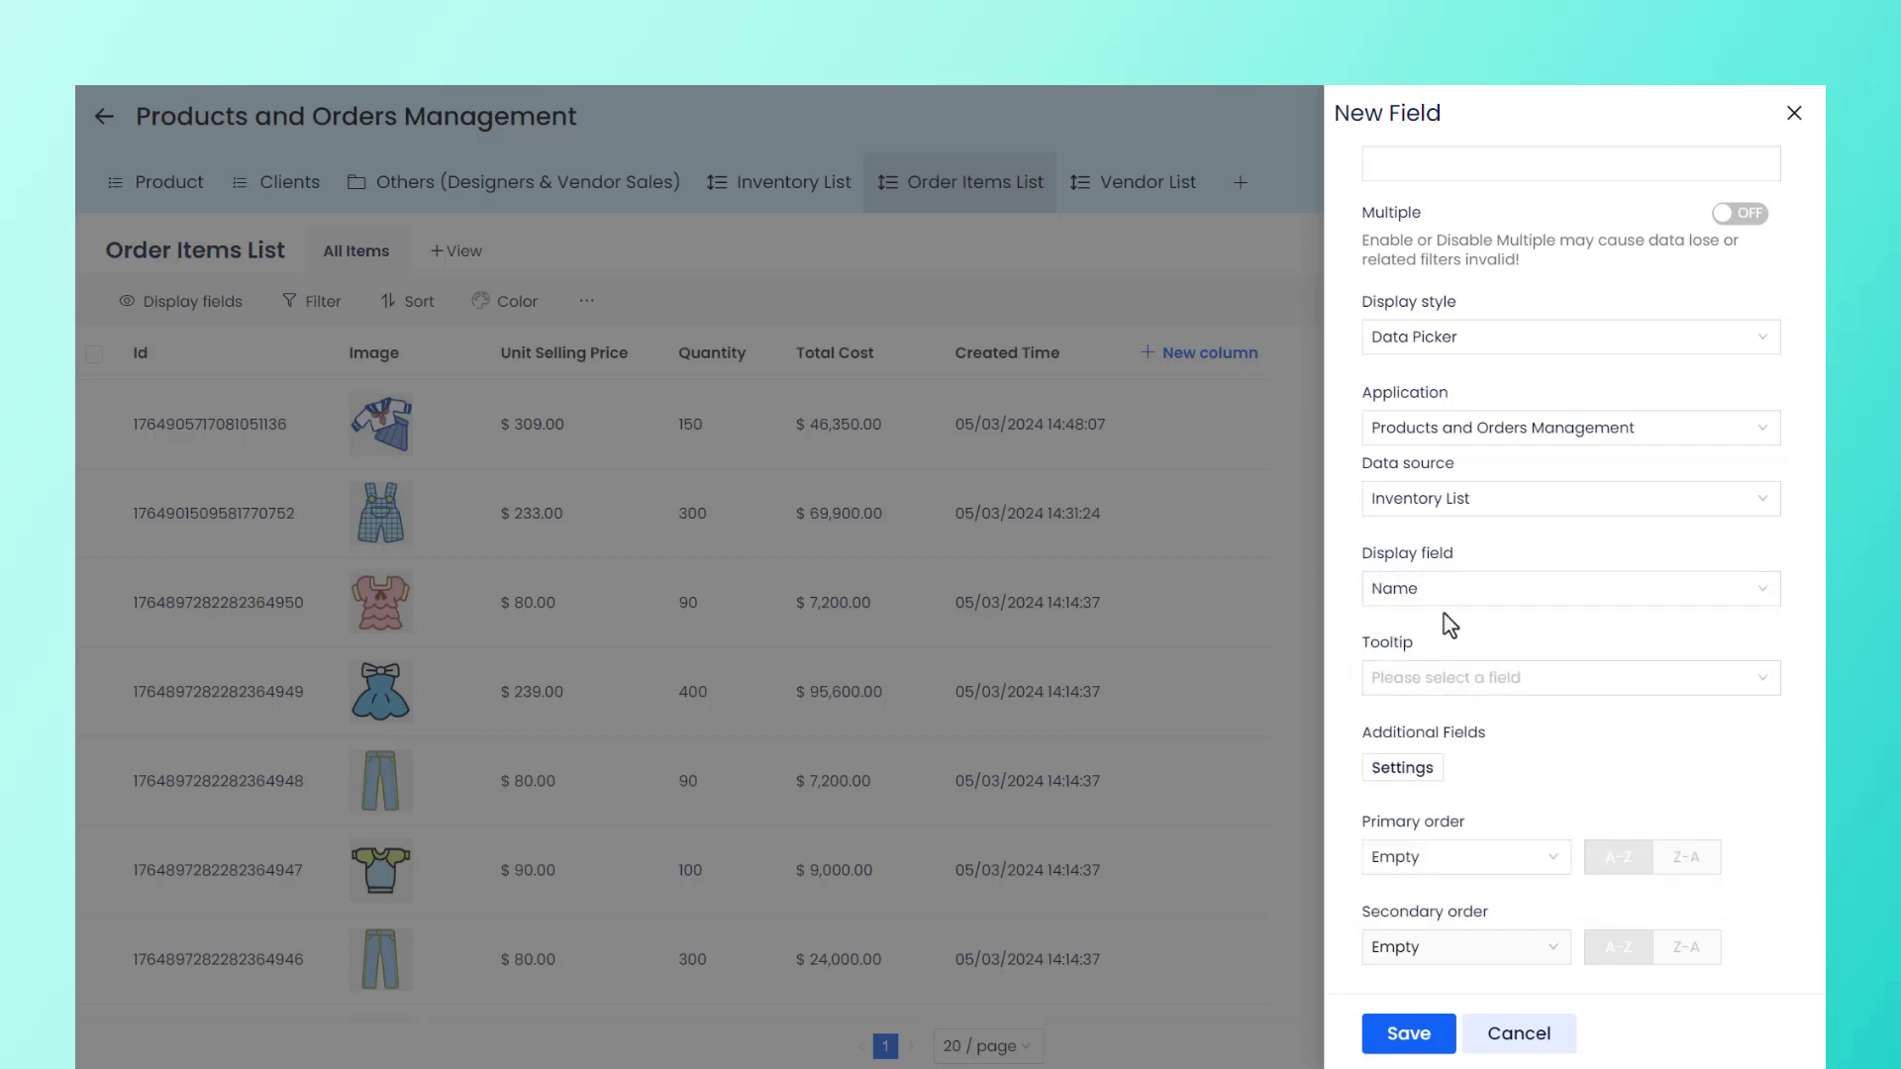
{"action": "left_click", "coordinate": [1441, 683]}
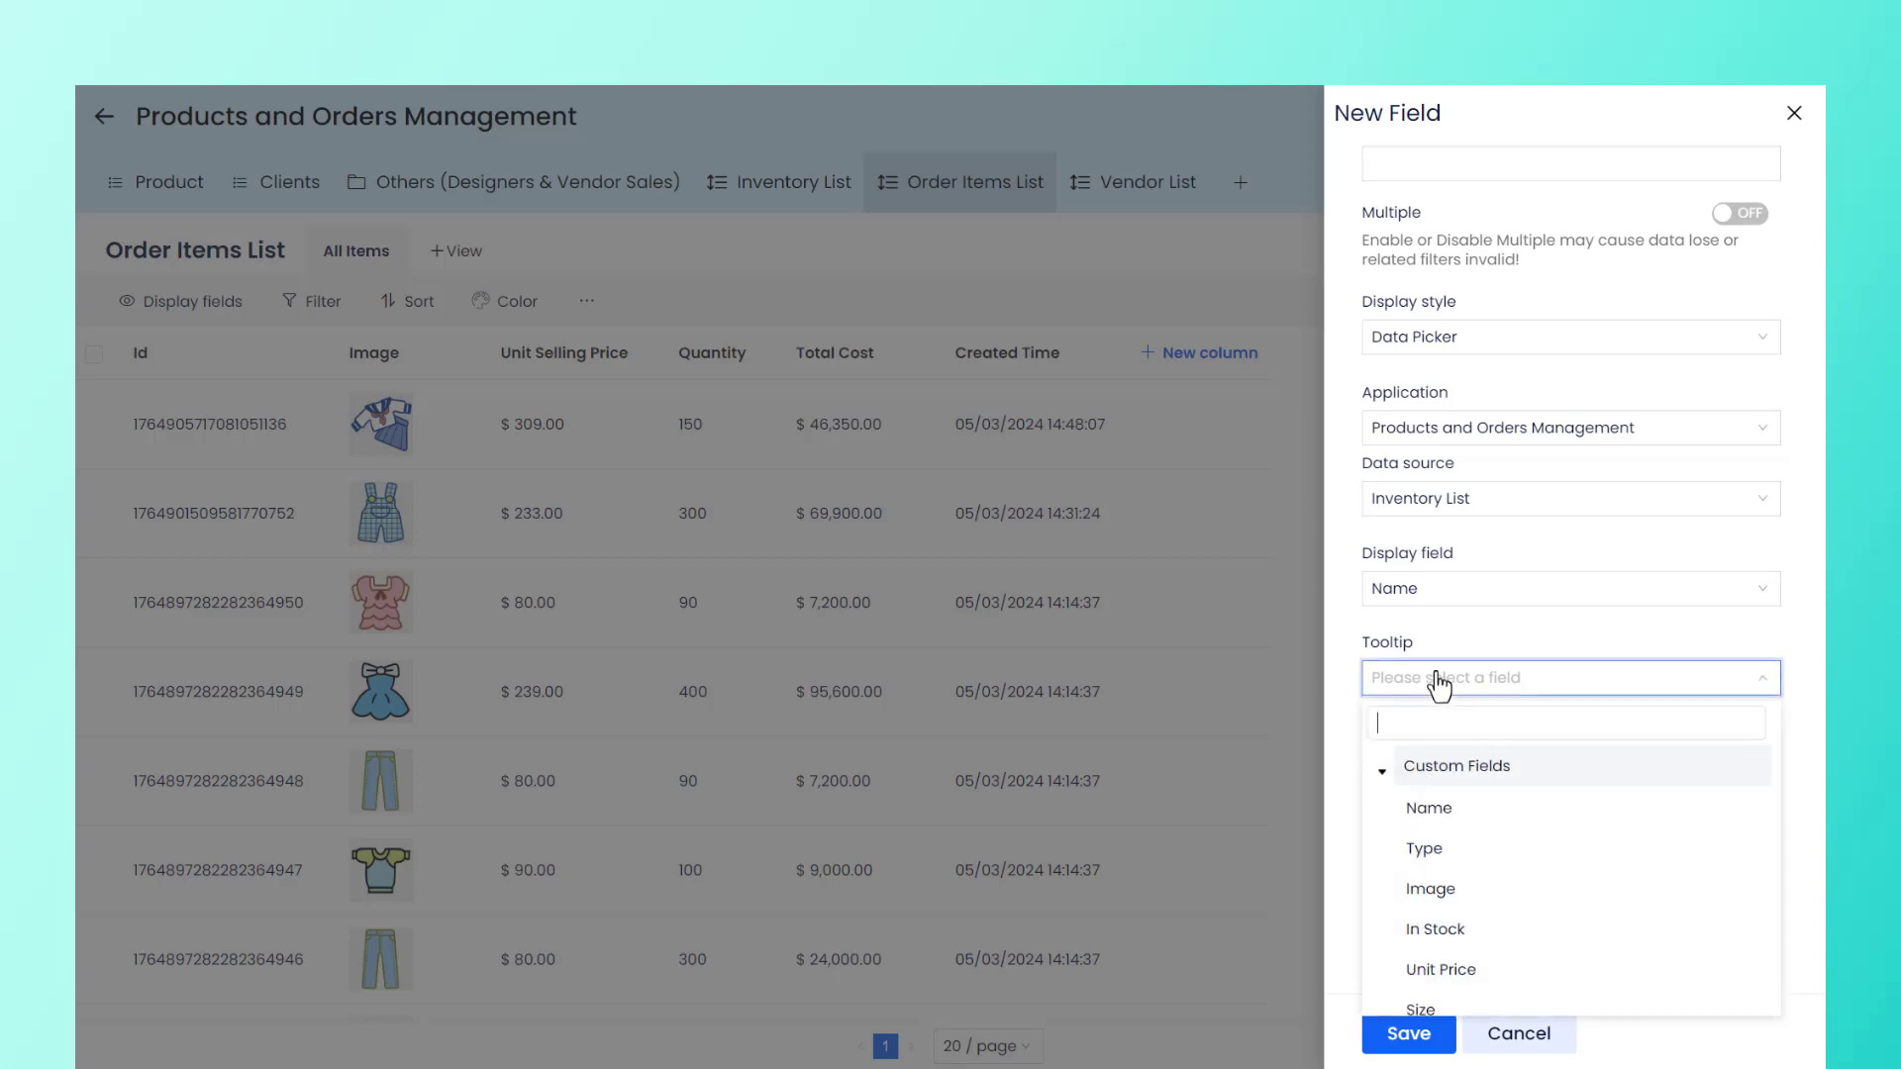
{"action": "scroll", "coordinate": [1477, 770], "scroll_direction": "down", "scroll_amount": 3}
{"action": "scroll", "coordinate": [1476, 770], "scroll_direction": "down", "scroll_amount": 2}
{"action": "left_click", "coordinate": [1447, 836]}
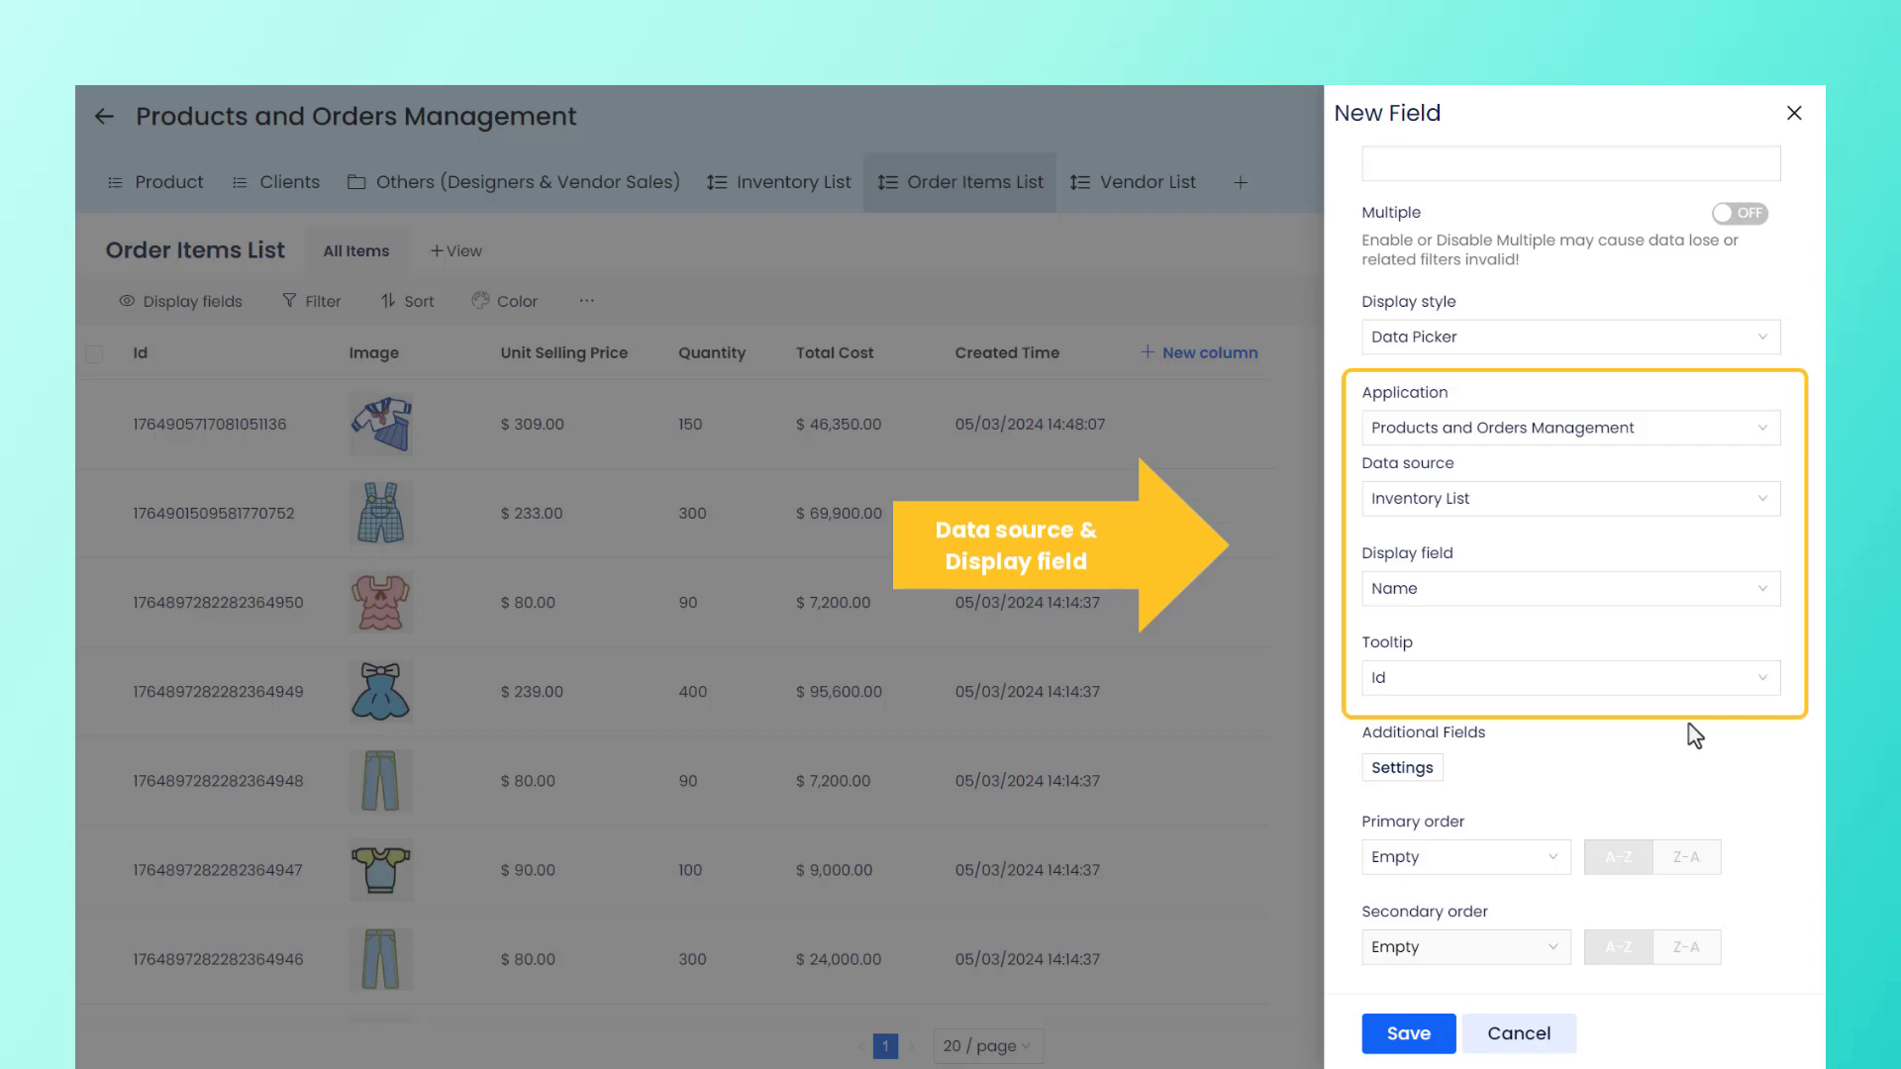
{"action": "left_click", "coordinate": [1406, 1036]}
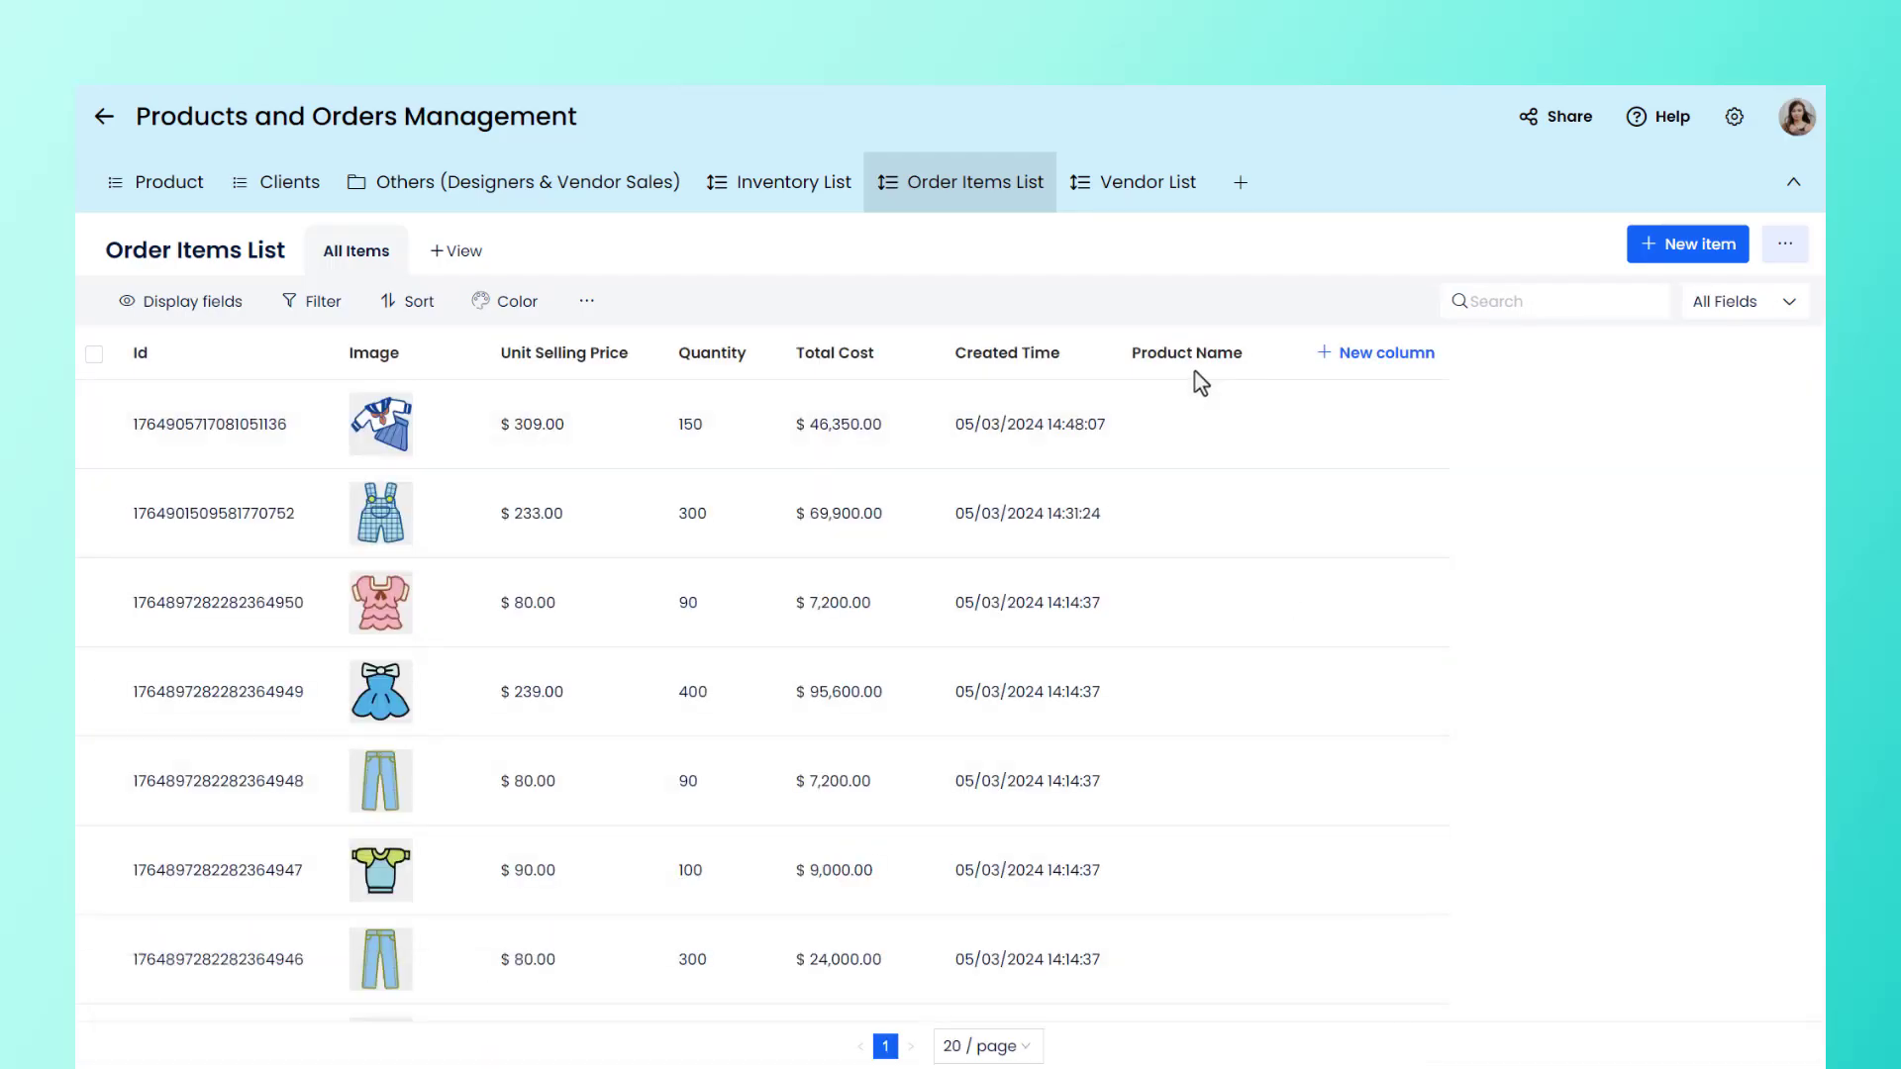
Step: Add an order item for Men's T-shirt with unit selling price $70.00, quantity 120 and a shirt image
{"action": "left_click", "coordinate": [1697, 266]}
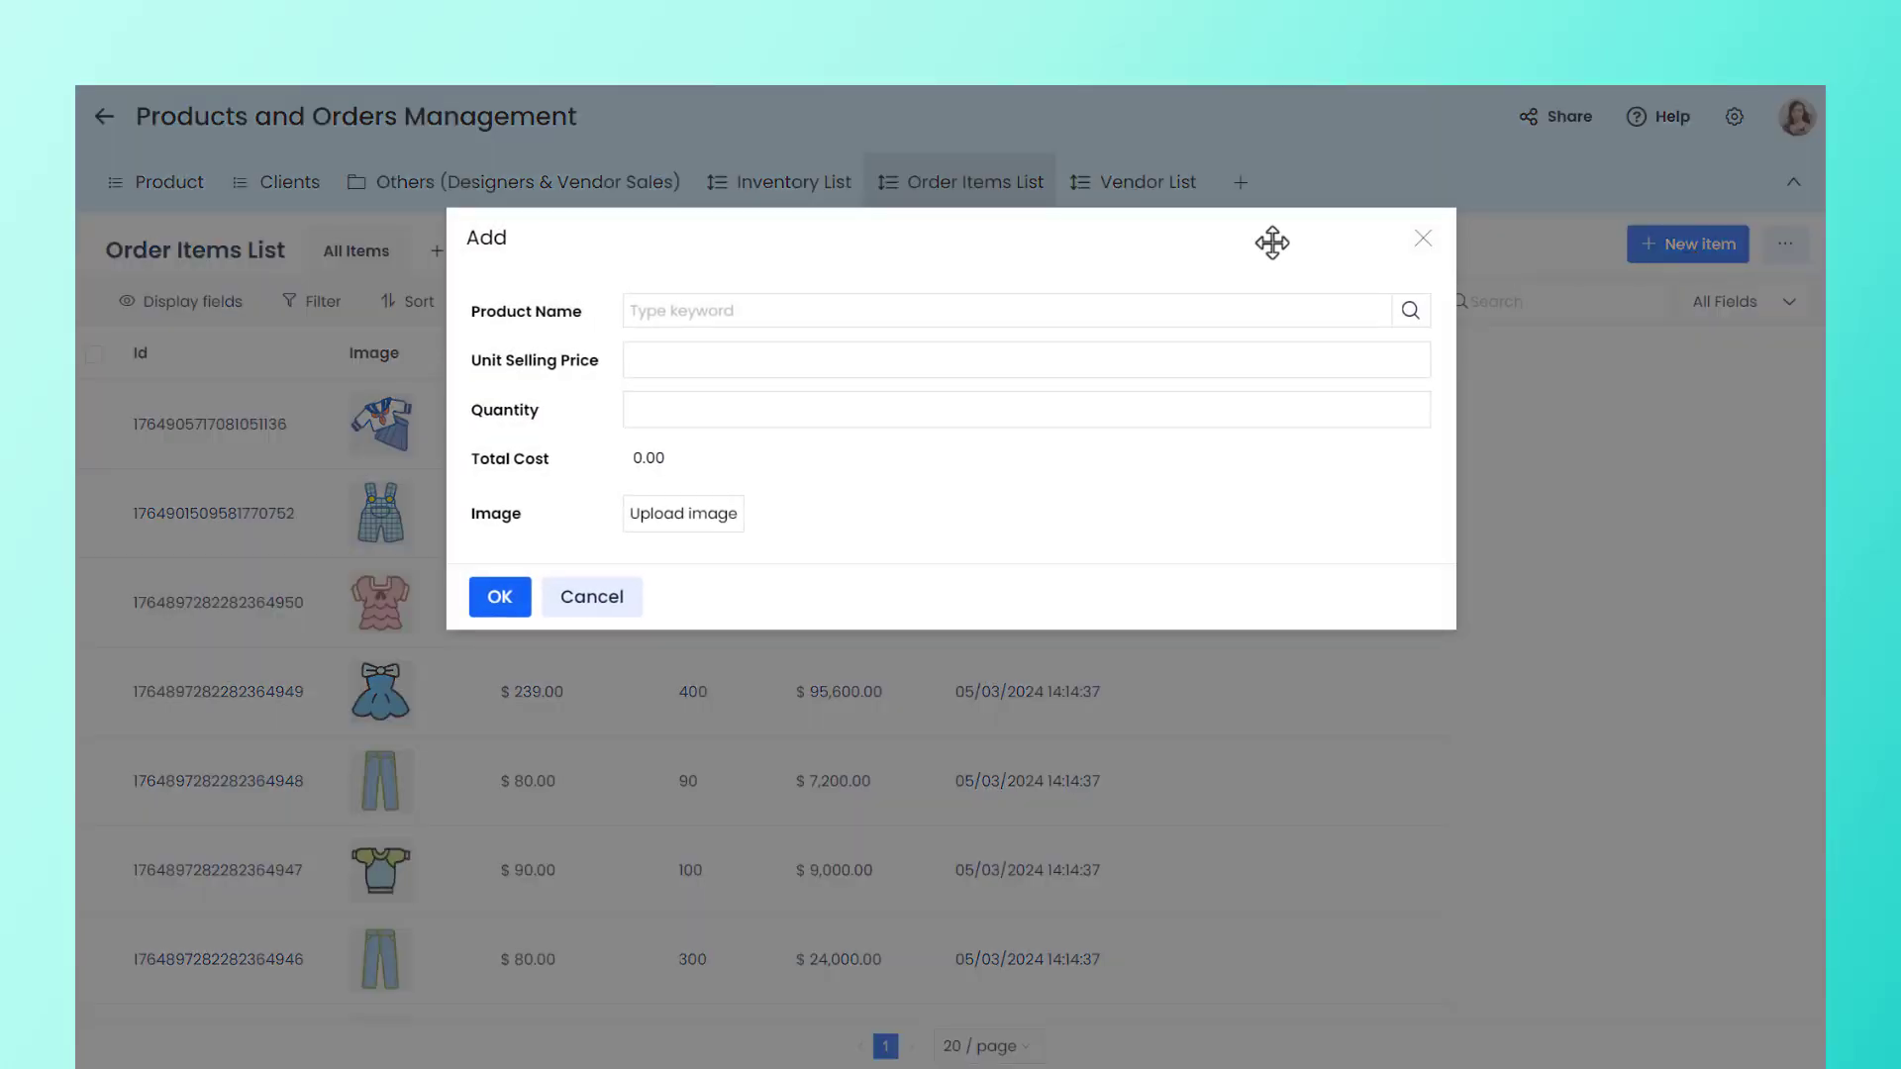
{"action": "left_click", "coordinate": [1411, 312]}
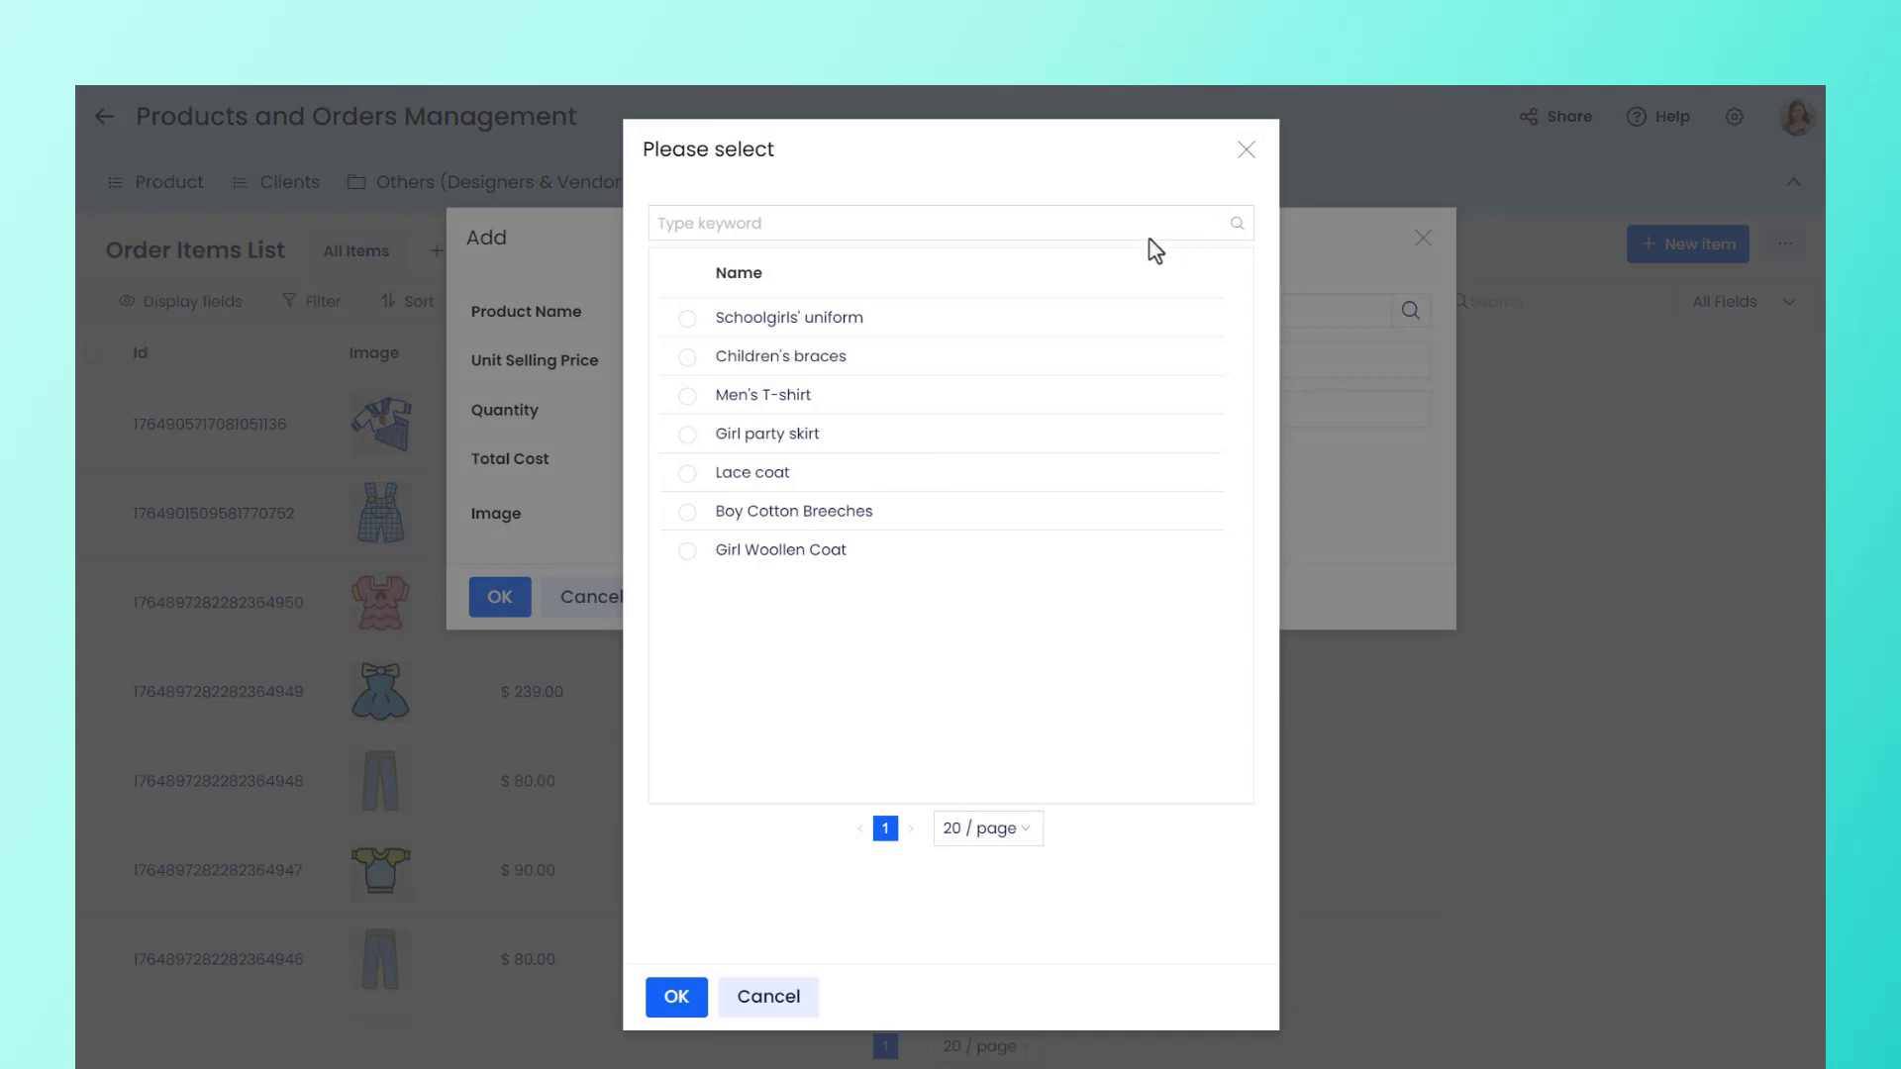
{"action": "left_click", "coordinate": [688, 396]}
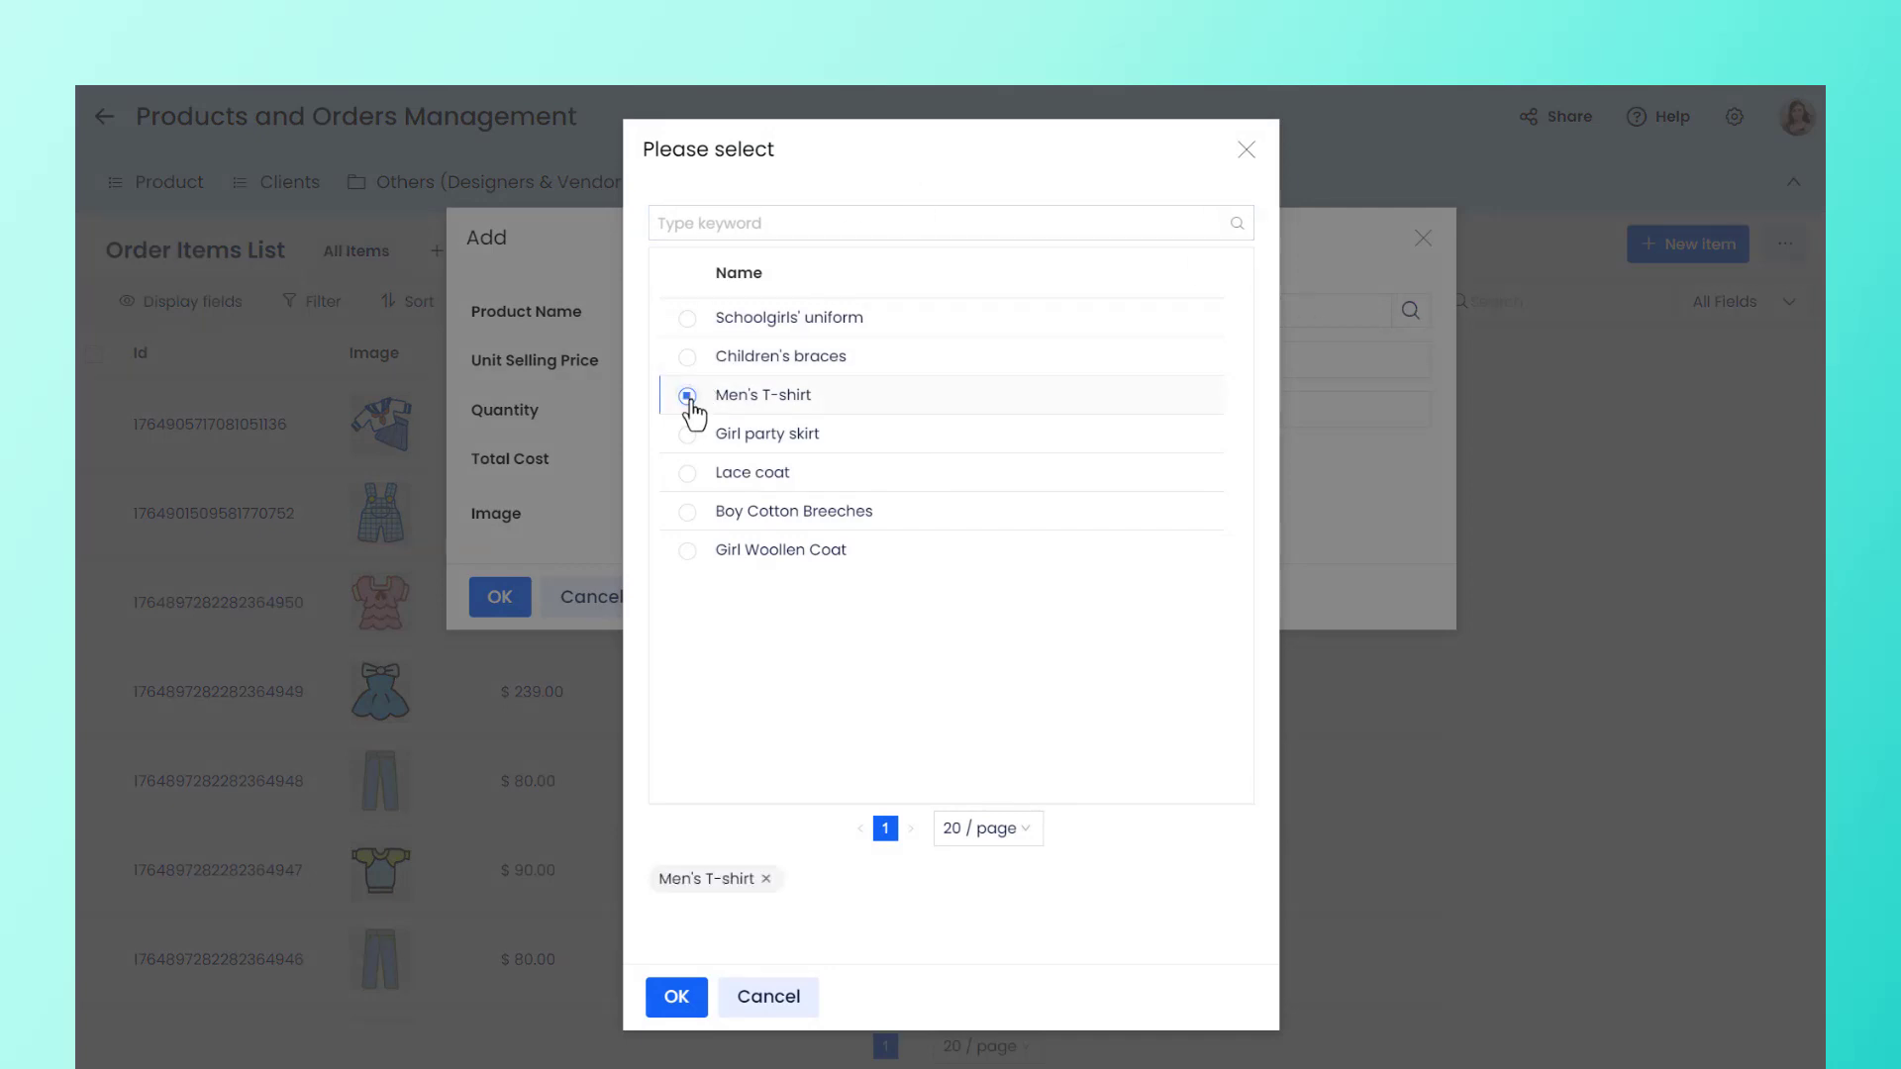
{"action": "left_click", "coordinate": [675, 998]}
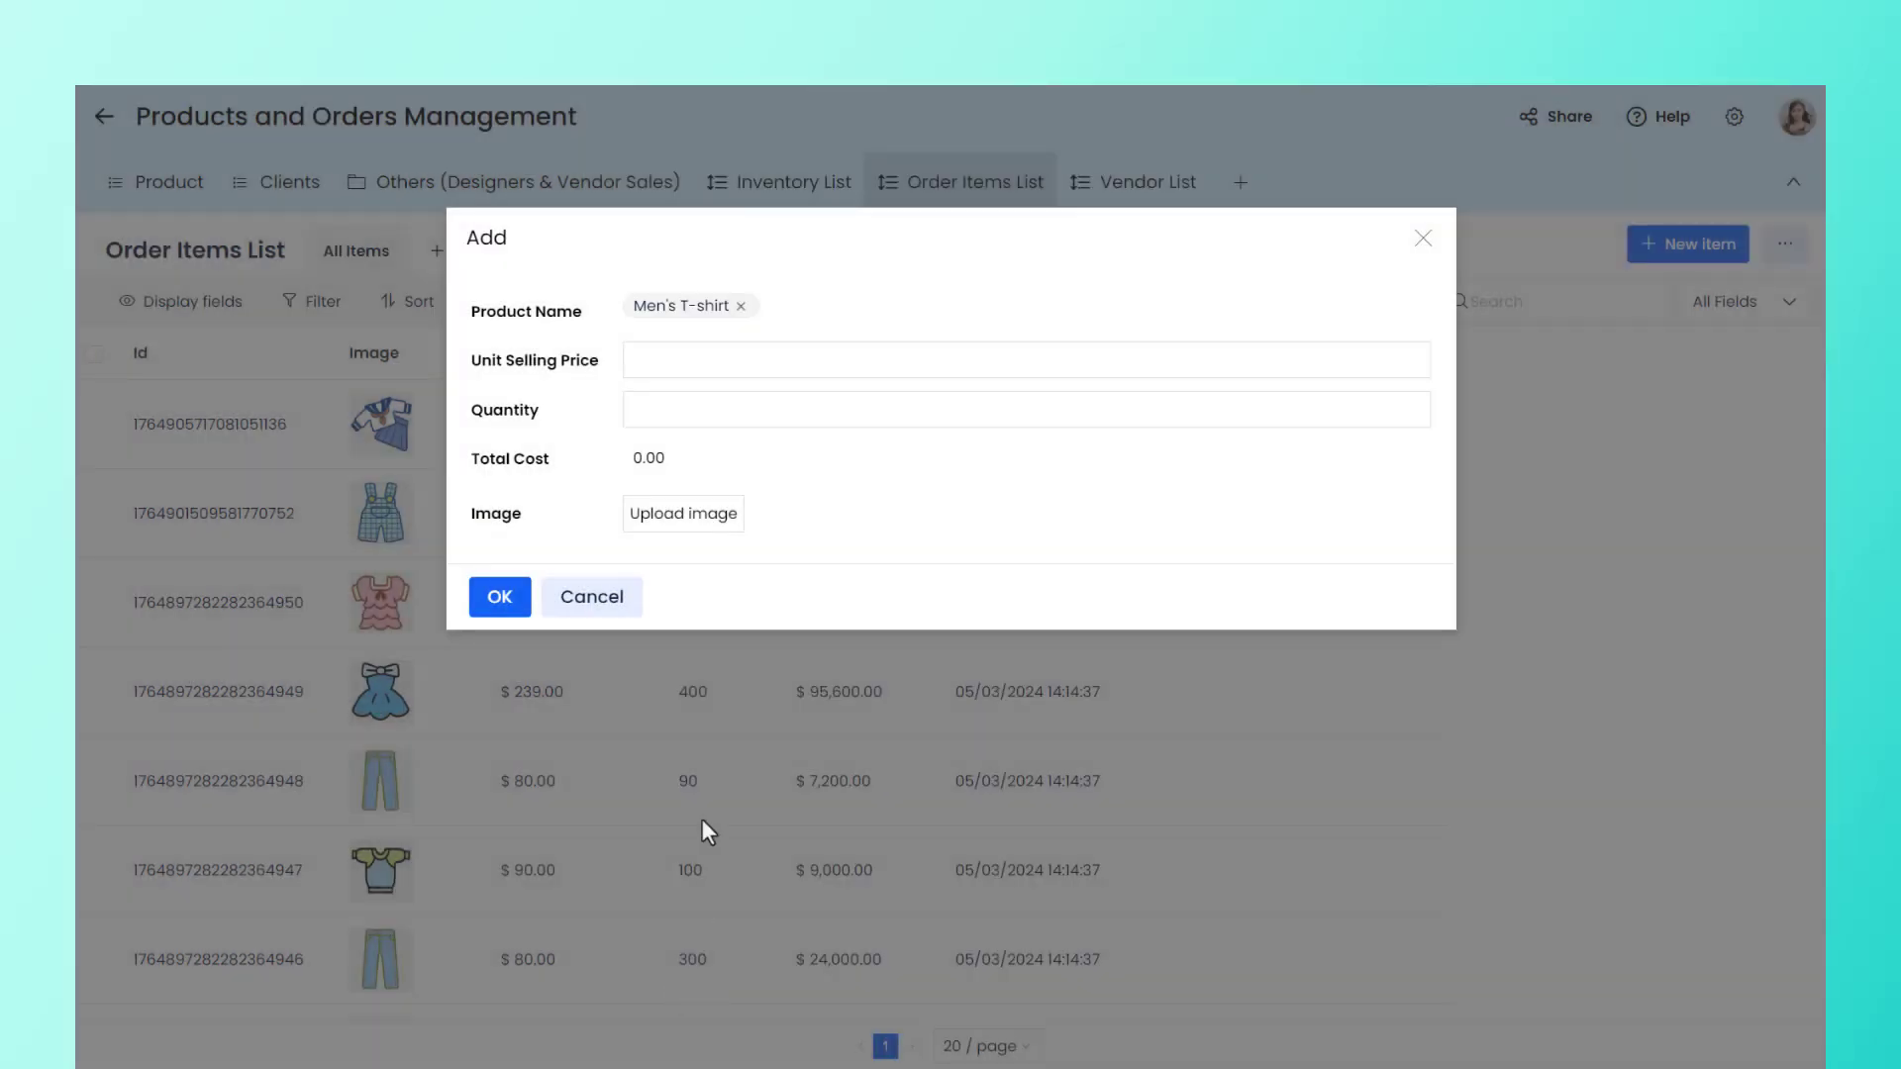
{"action": "left_click", "coordinate": [704, 362]}
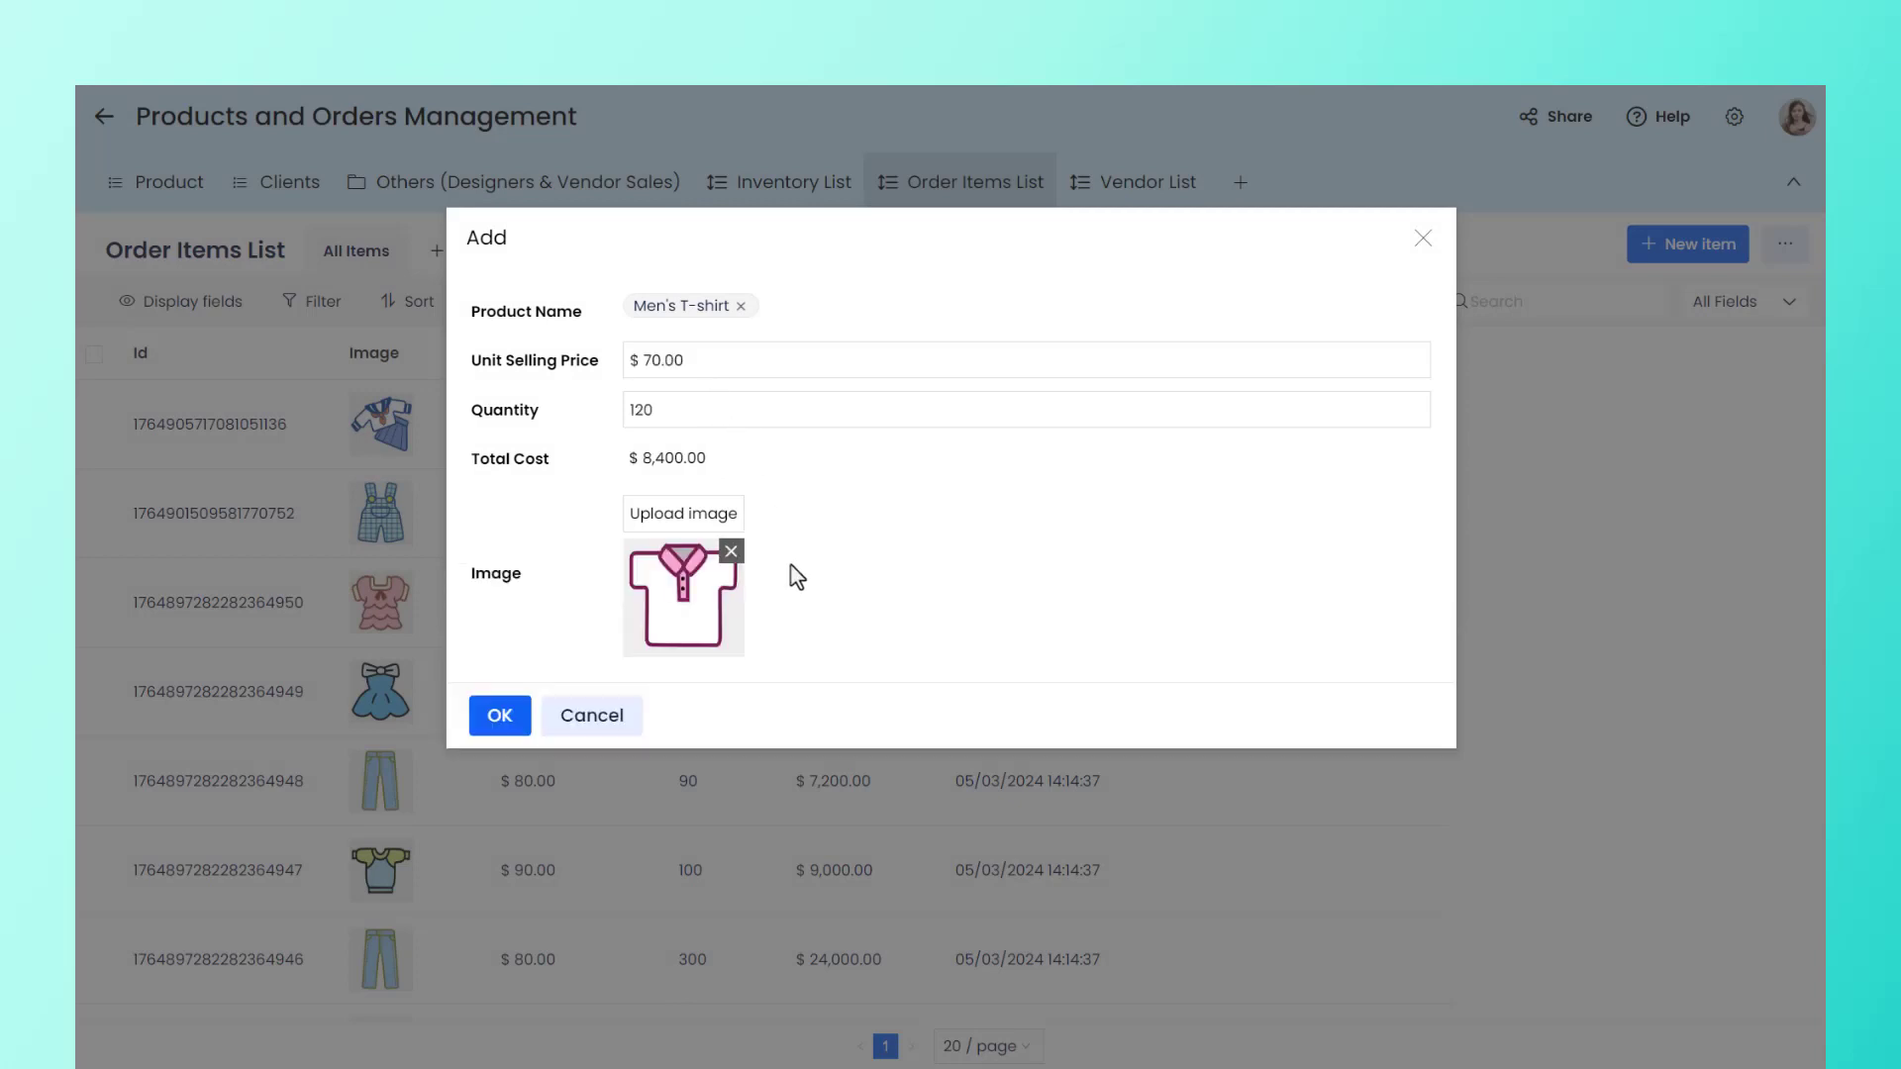
{"action": "left_click", "coordinate": [502, 721]}
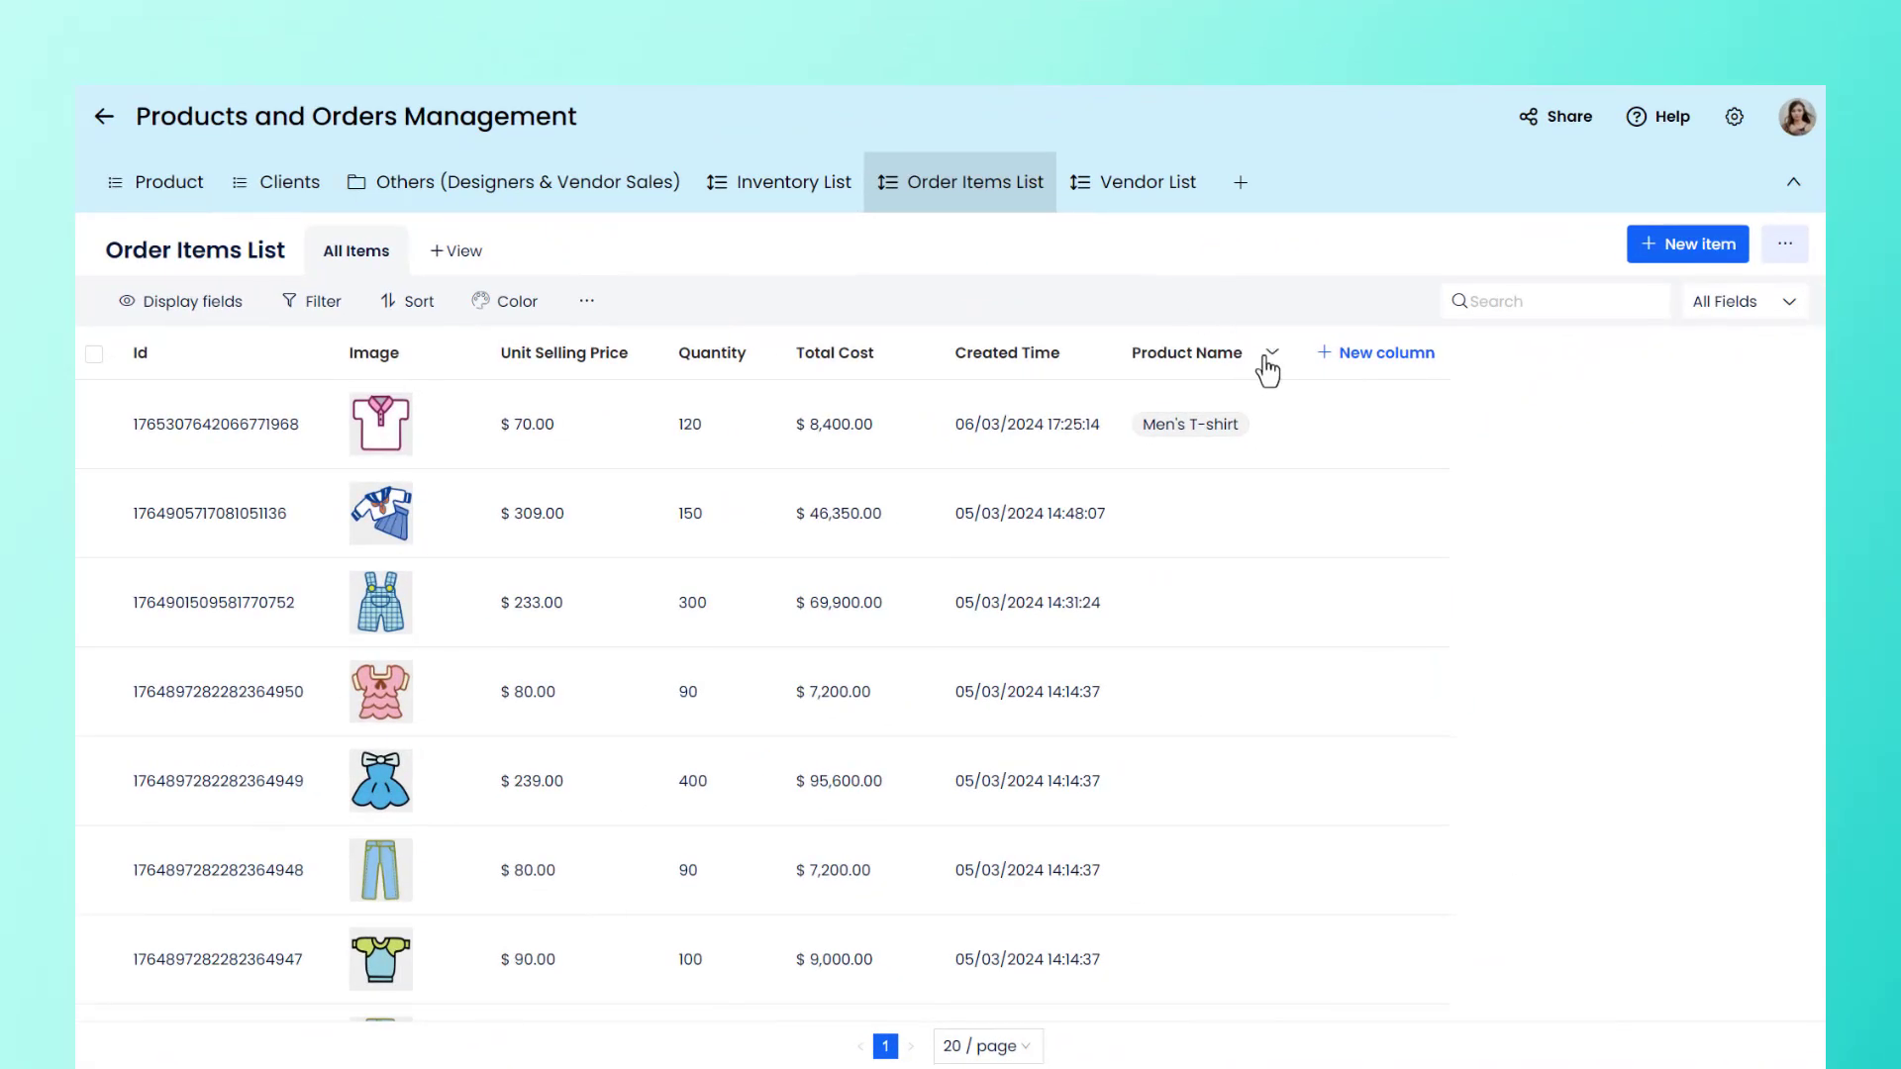
Step: Edit the Product Name field and include Name, In Stock and Size as its additional fields
{"action": "left_click", "coordinate": [1271, 354]}
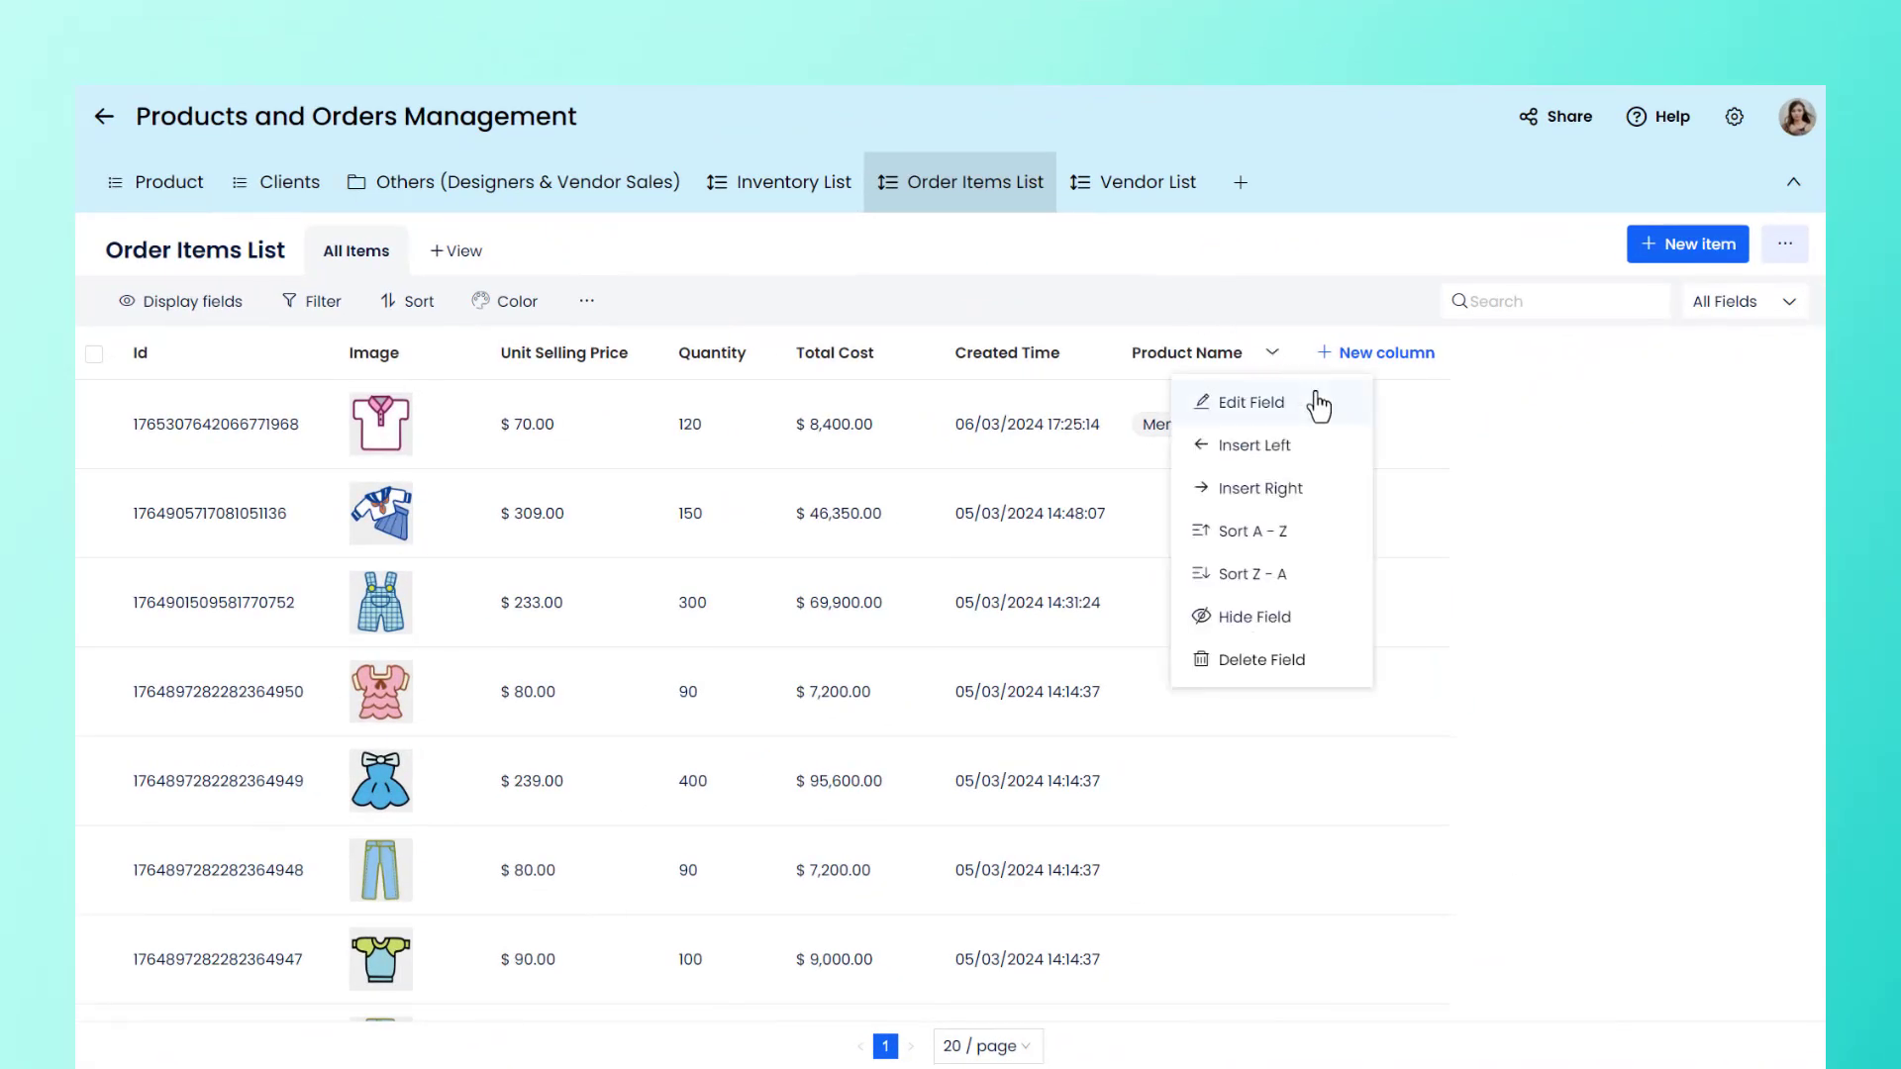
{"action": "left_click", "coordinate": [1320, 397]}
{"action": "scroll", "coordinate": [1563, 346], "scroll_direction": "down", "scroll_amount": 5}
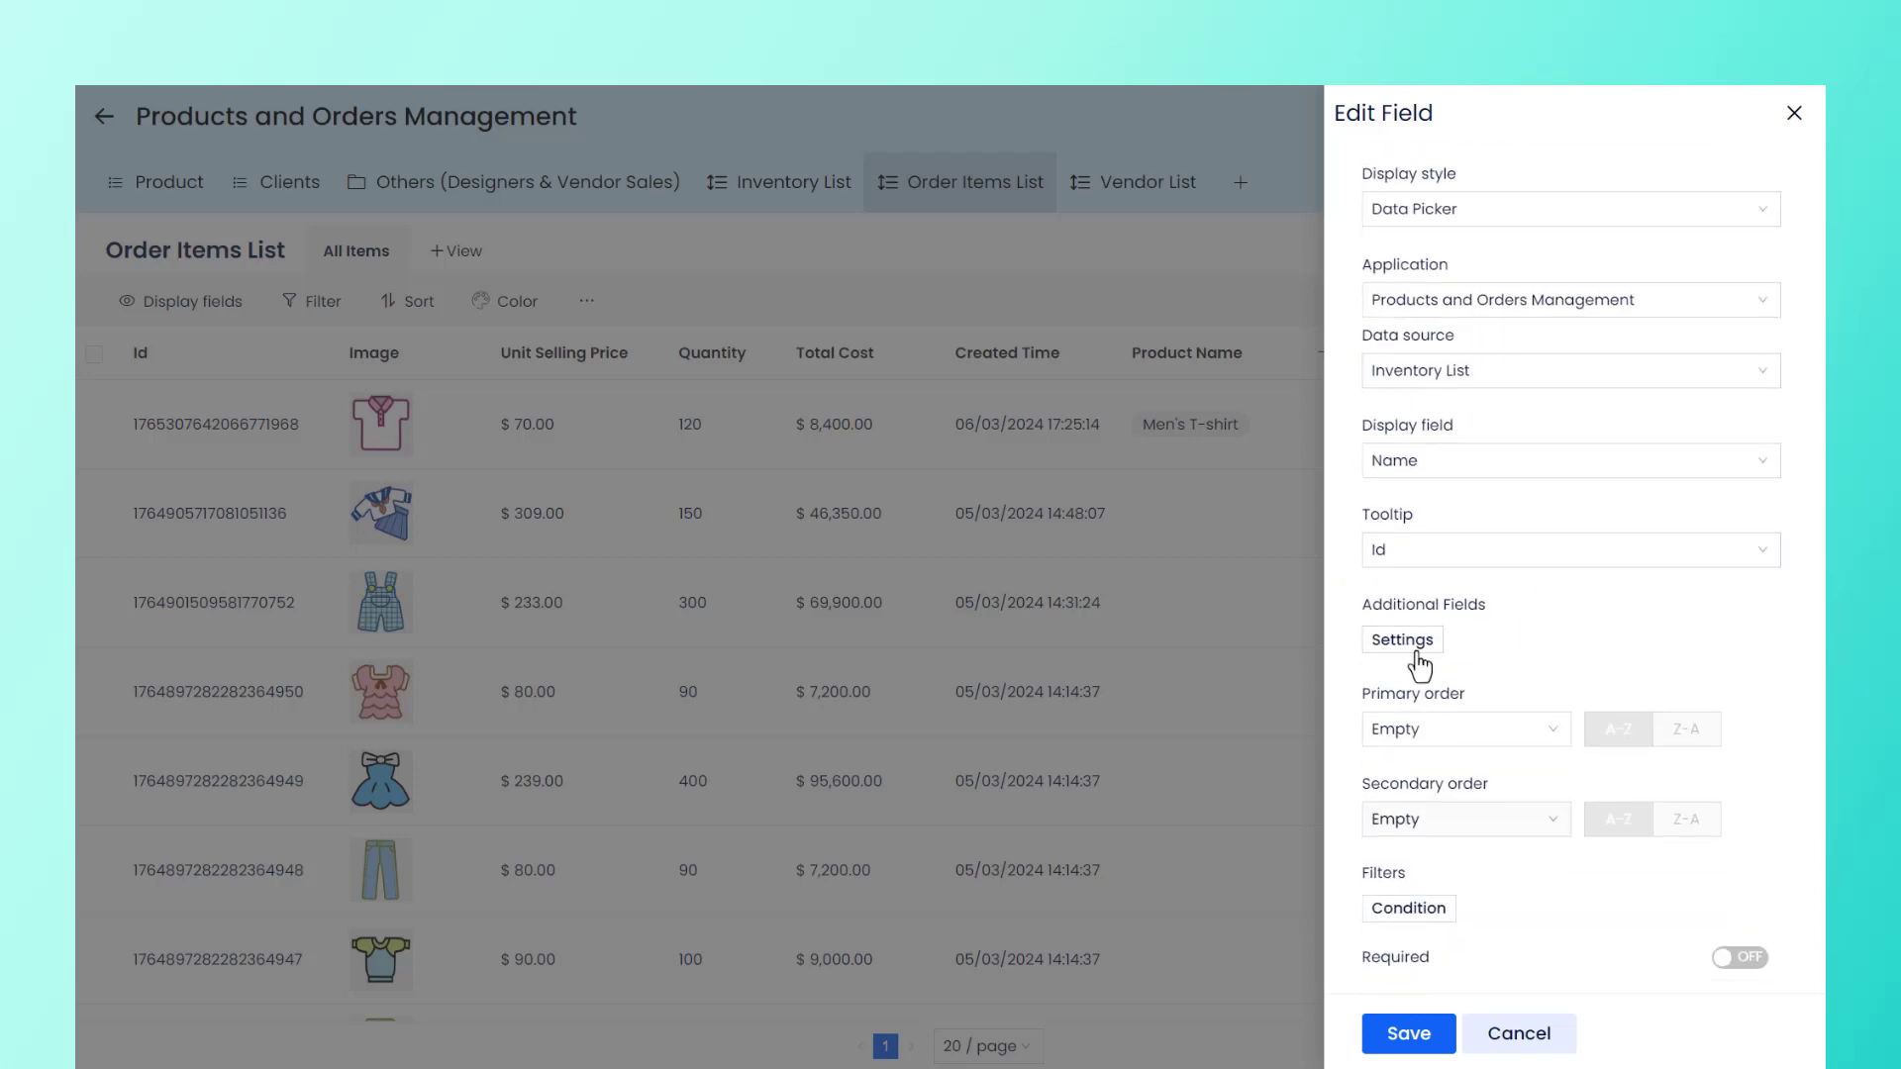
{"action": "left_click", "coordinate": [1404, 642]}
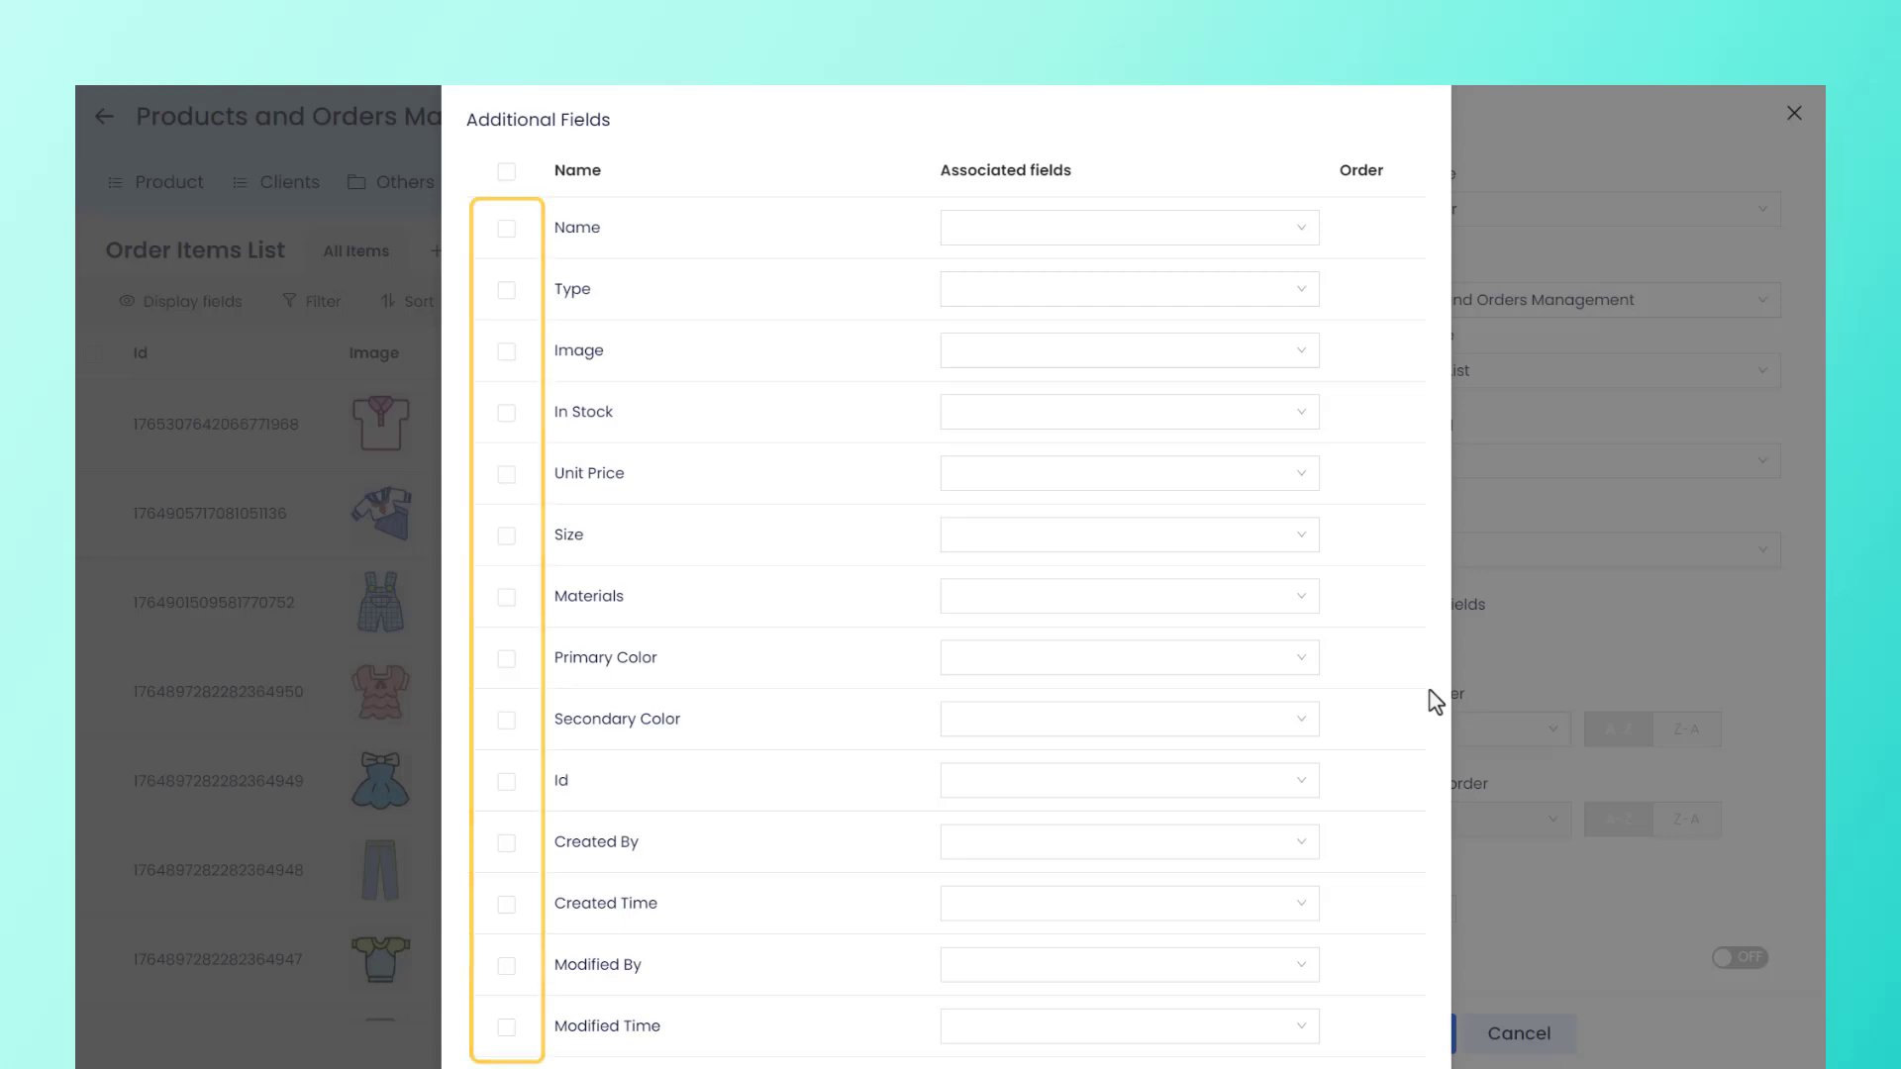
{"action": "left_click", "coordinate": [506, 230]}
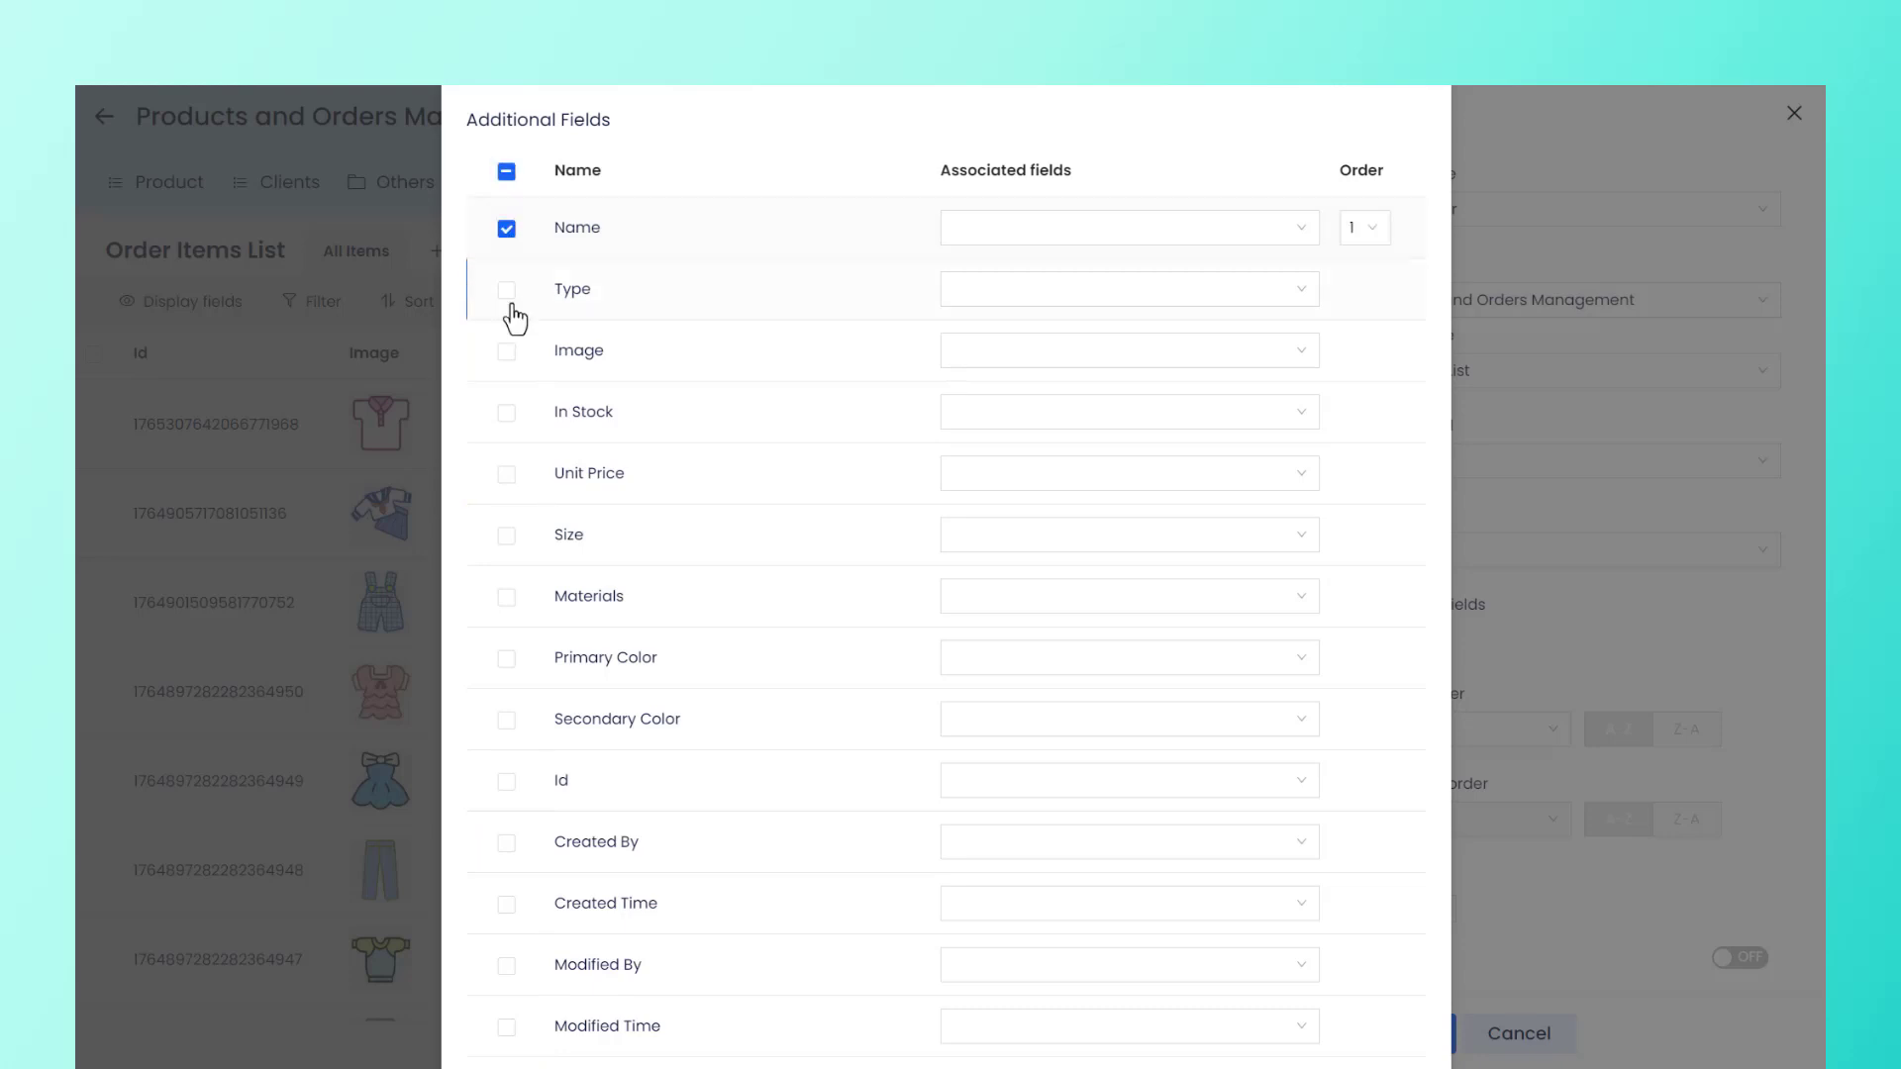
{"action": "left_click", "coordinate": [506, 413]}
{"action": "left_click", "coordinate": [507, 540]}
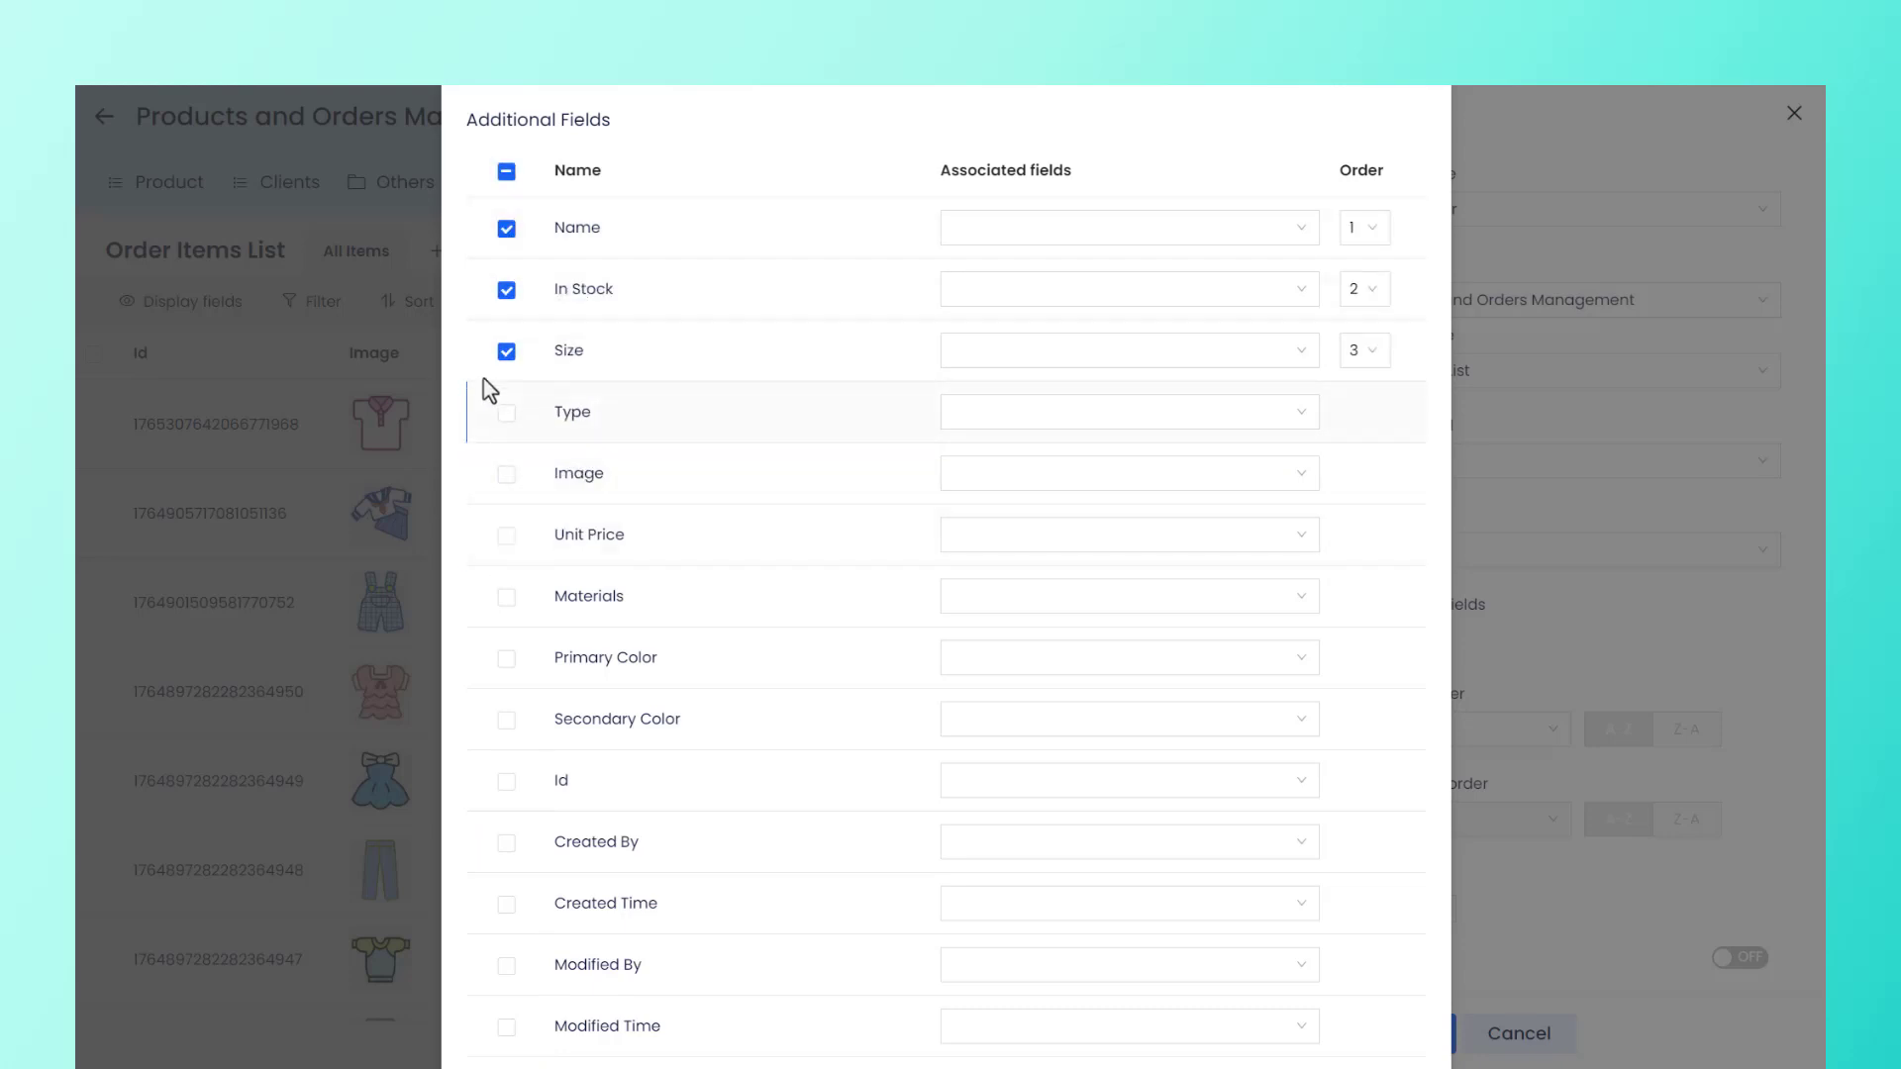
Step: Set the order of the Size additional field to 2 and confirm the additional fields settings
{"action": "left_click", "coordinate": [1381, 366]}
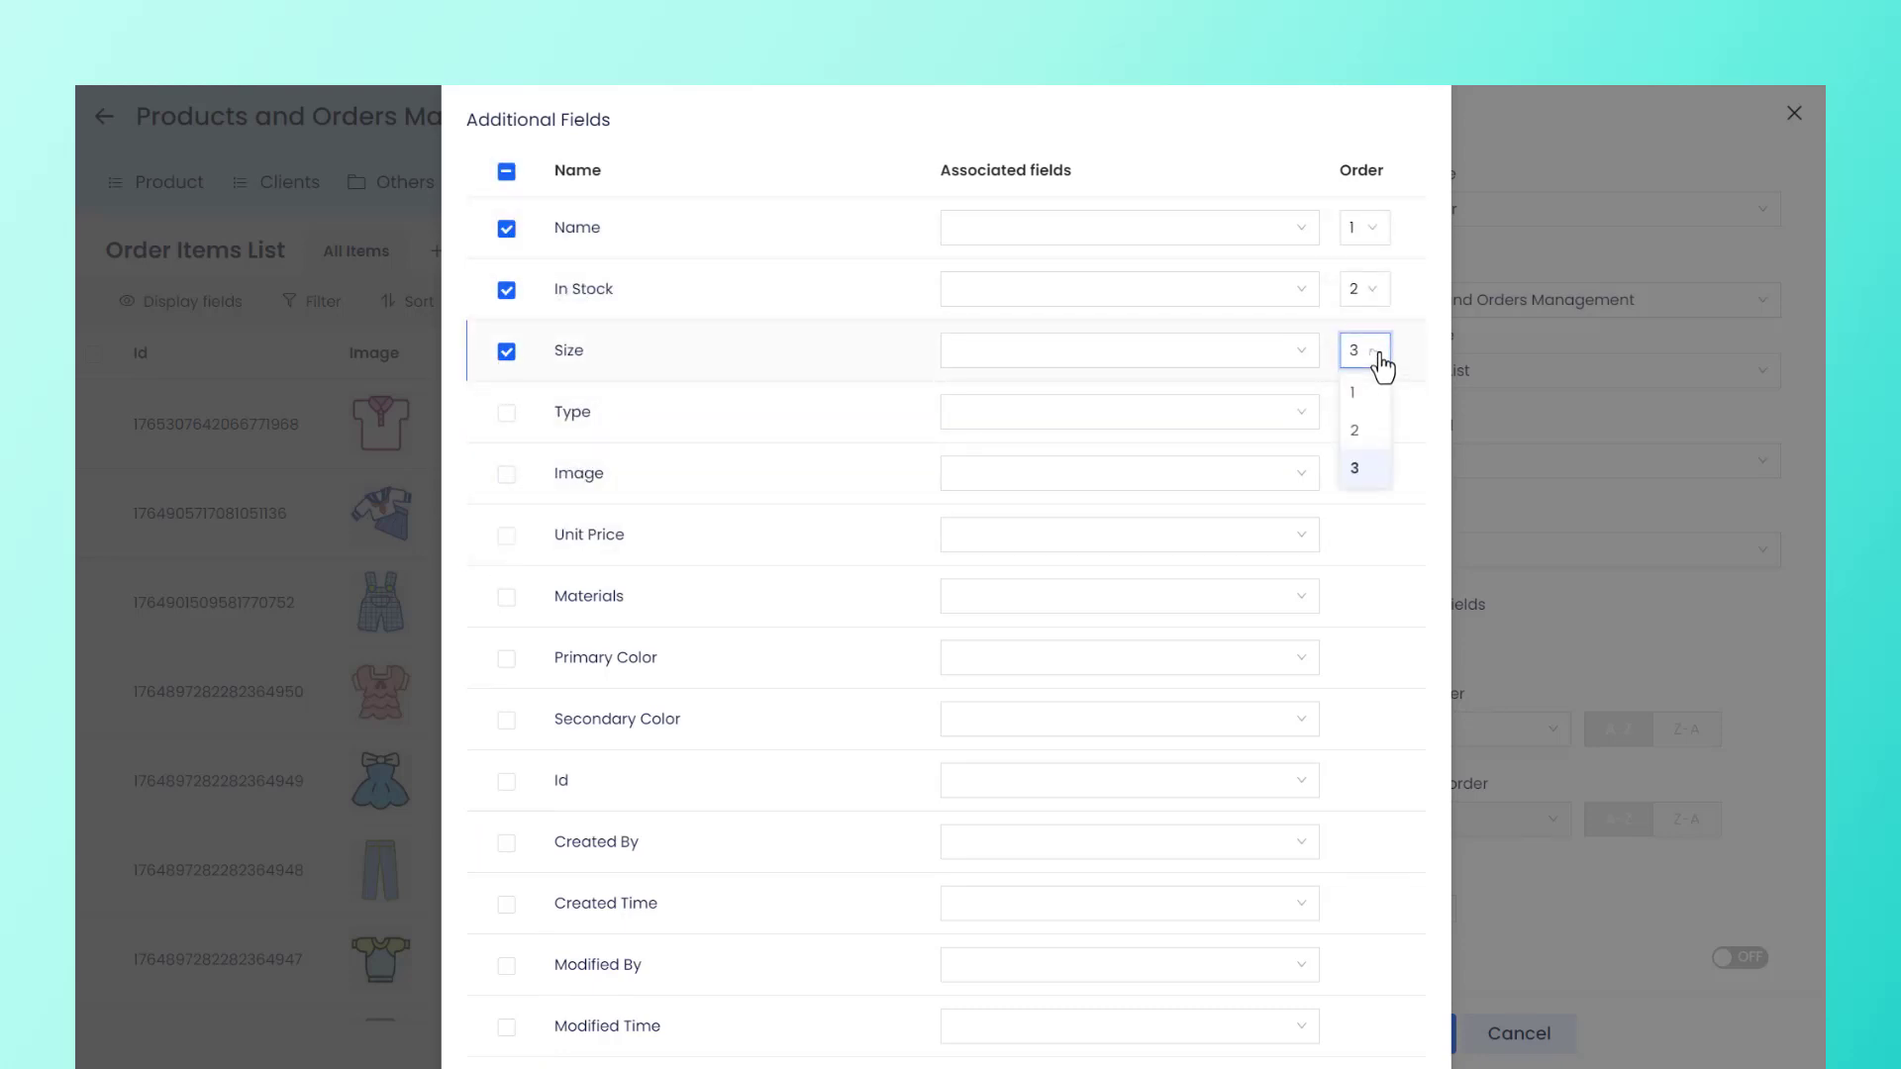
{"action": "left_click", "coordinate": [1368, 433]}
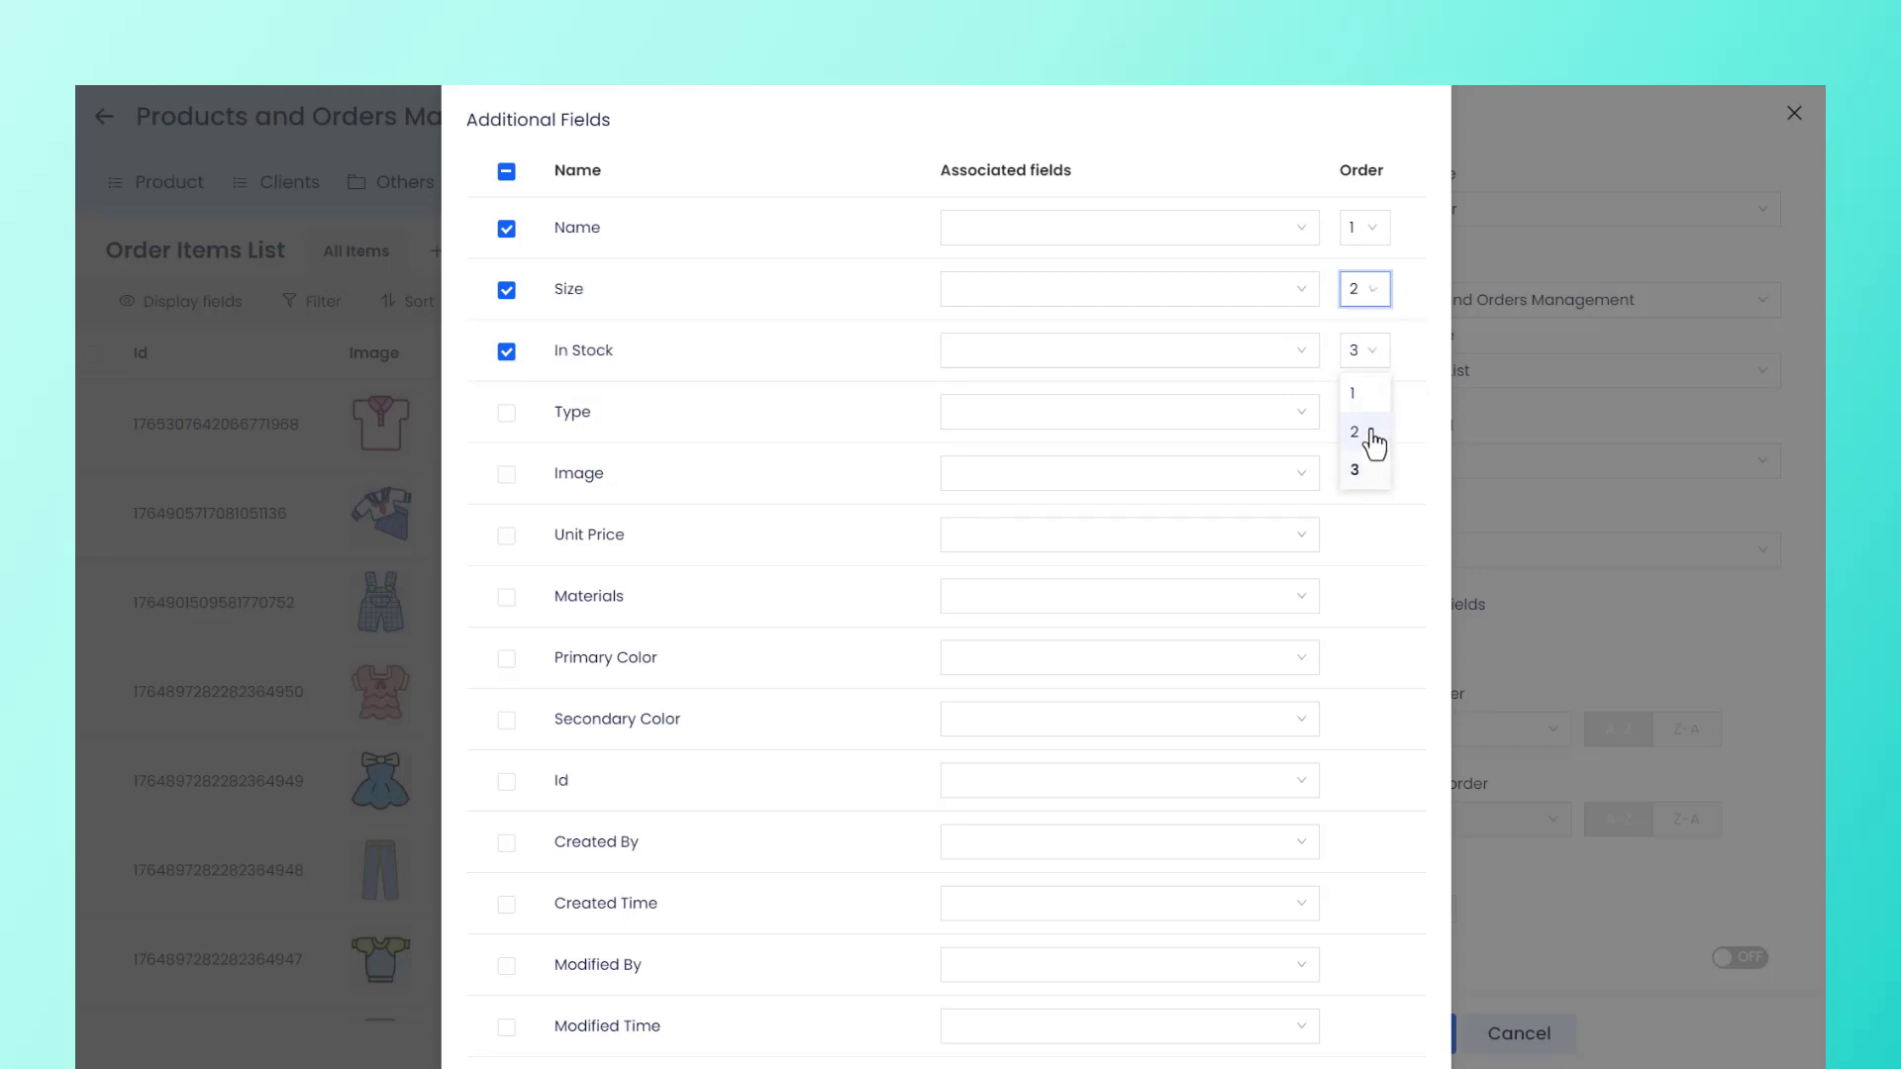
{"action": "scroll", "coordinate": [1380, 921], "scroll_direction": "down", "scroll_amount": 2}
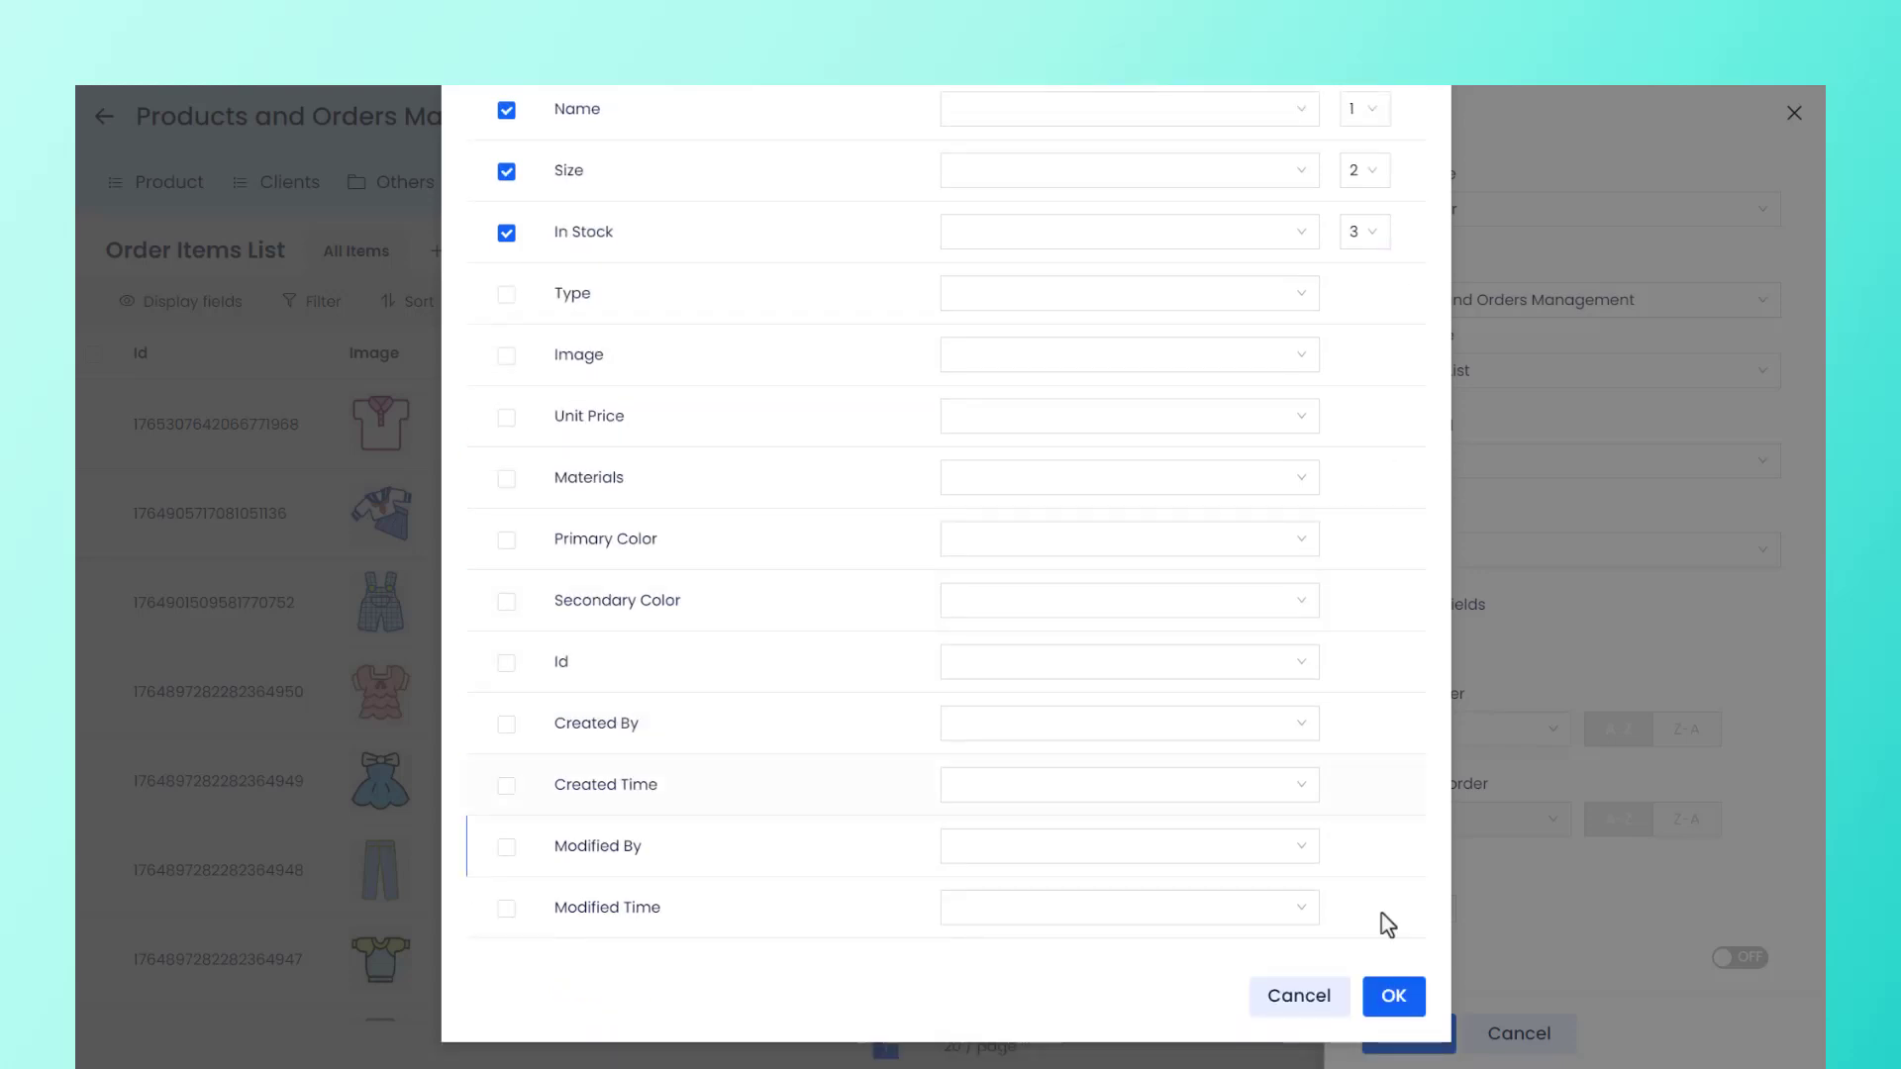
{"action": "left_click", "coordinate": [1391, 1002]}
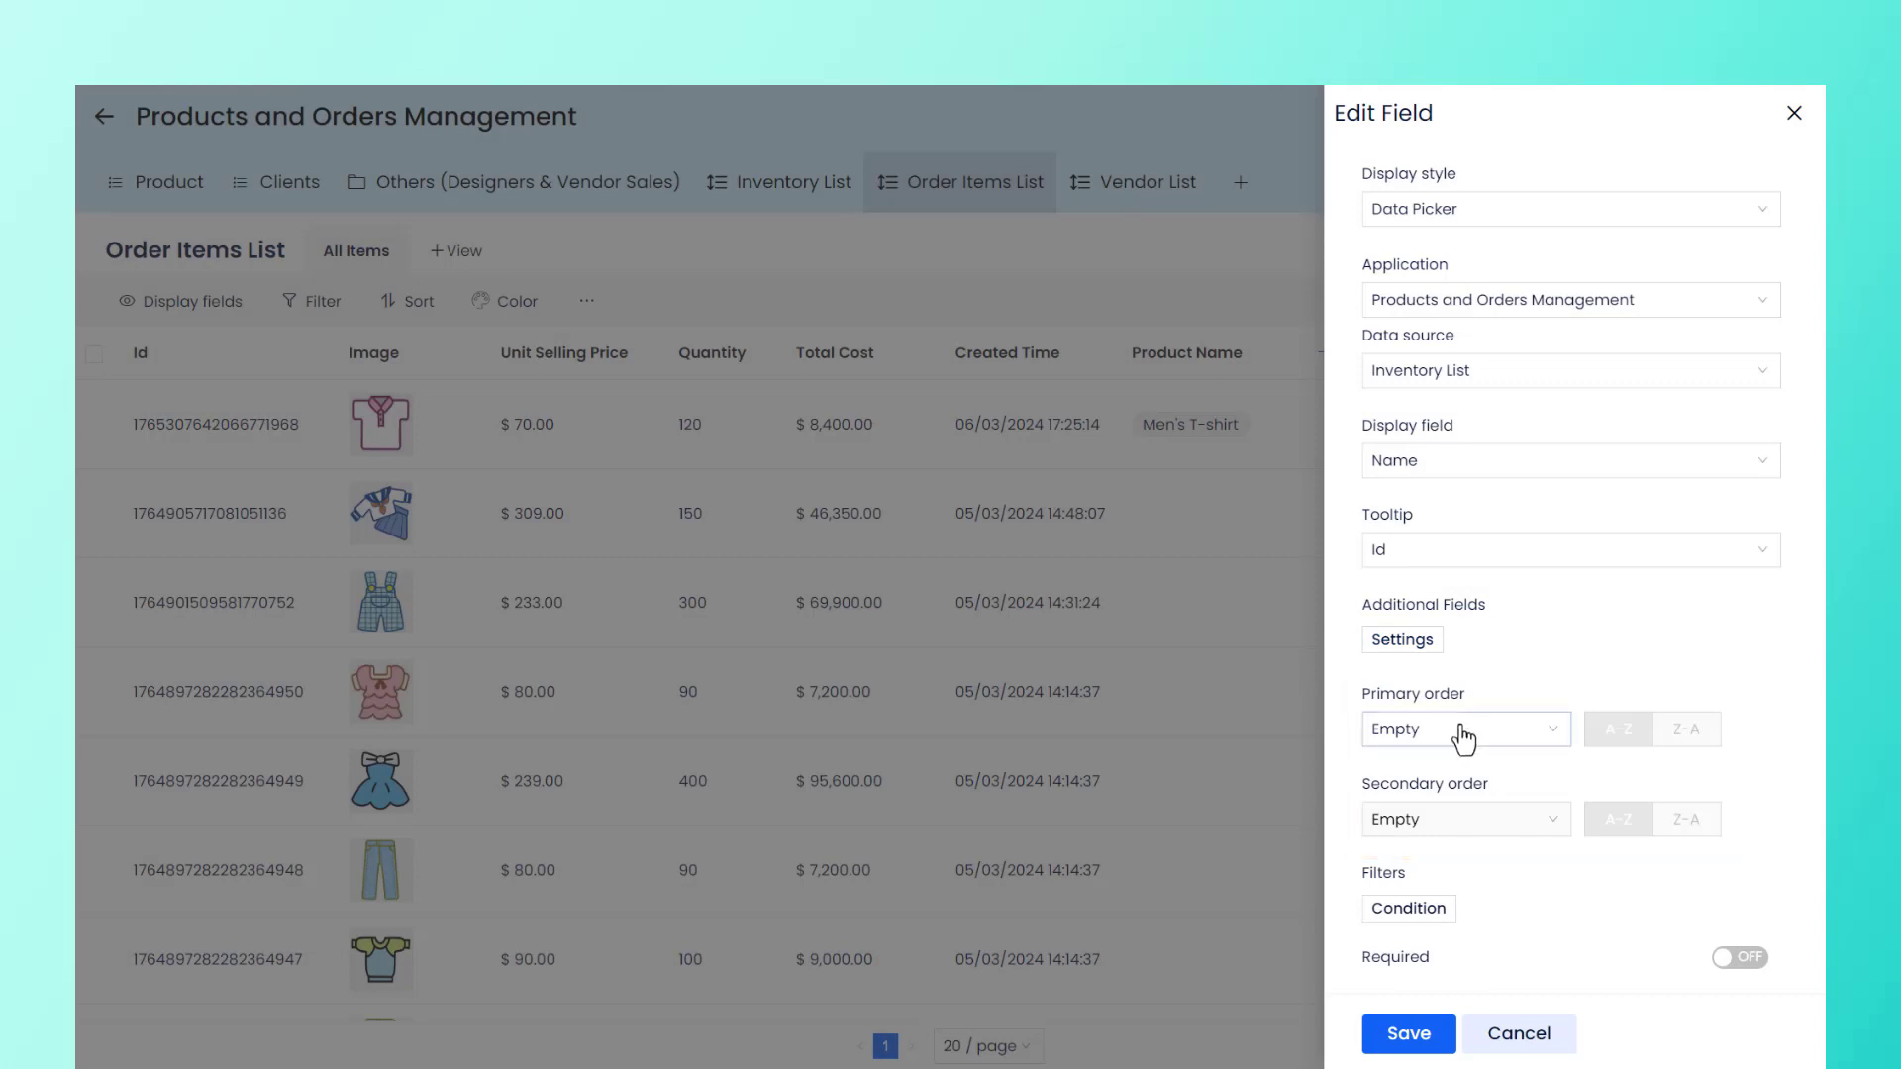
Step: Set the Product Name lookup's primary order to Name, sorted A-Z, and save the field
{"action": "left_click", "coordinate": [1463, 735]}
{"action": "left_click", "coordinate": [1465, 859]}
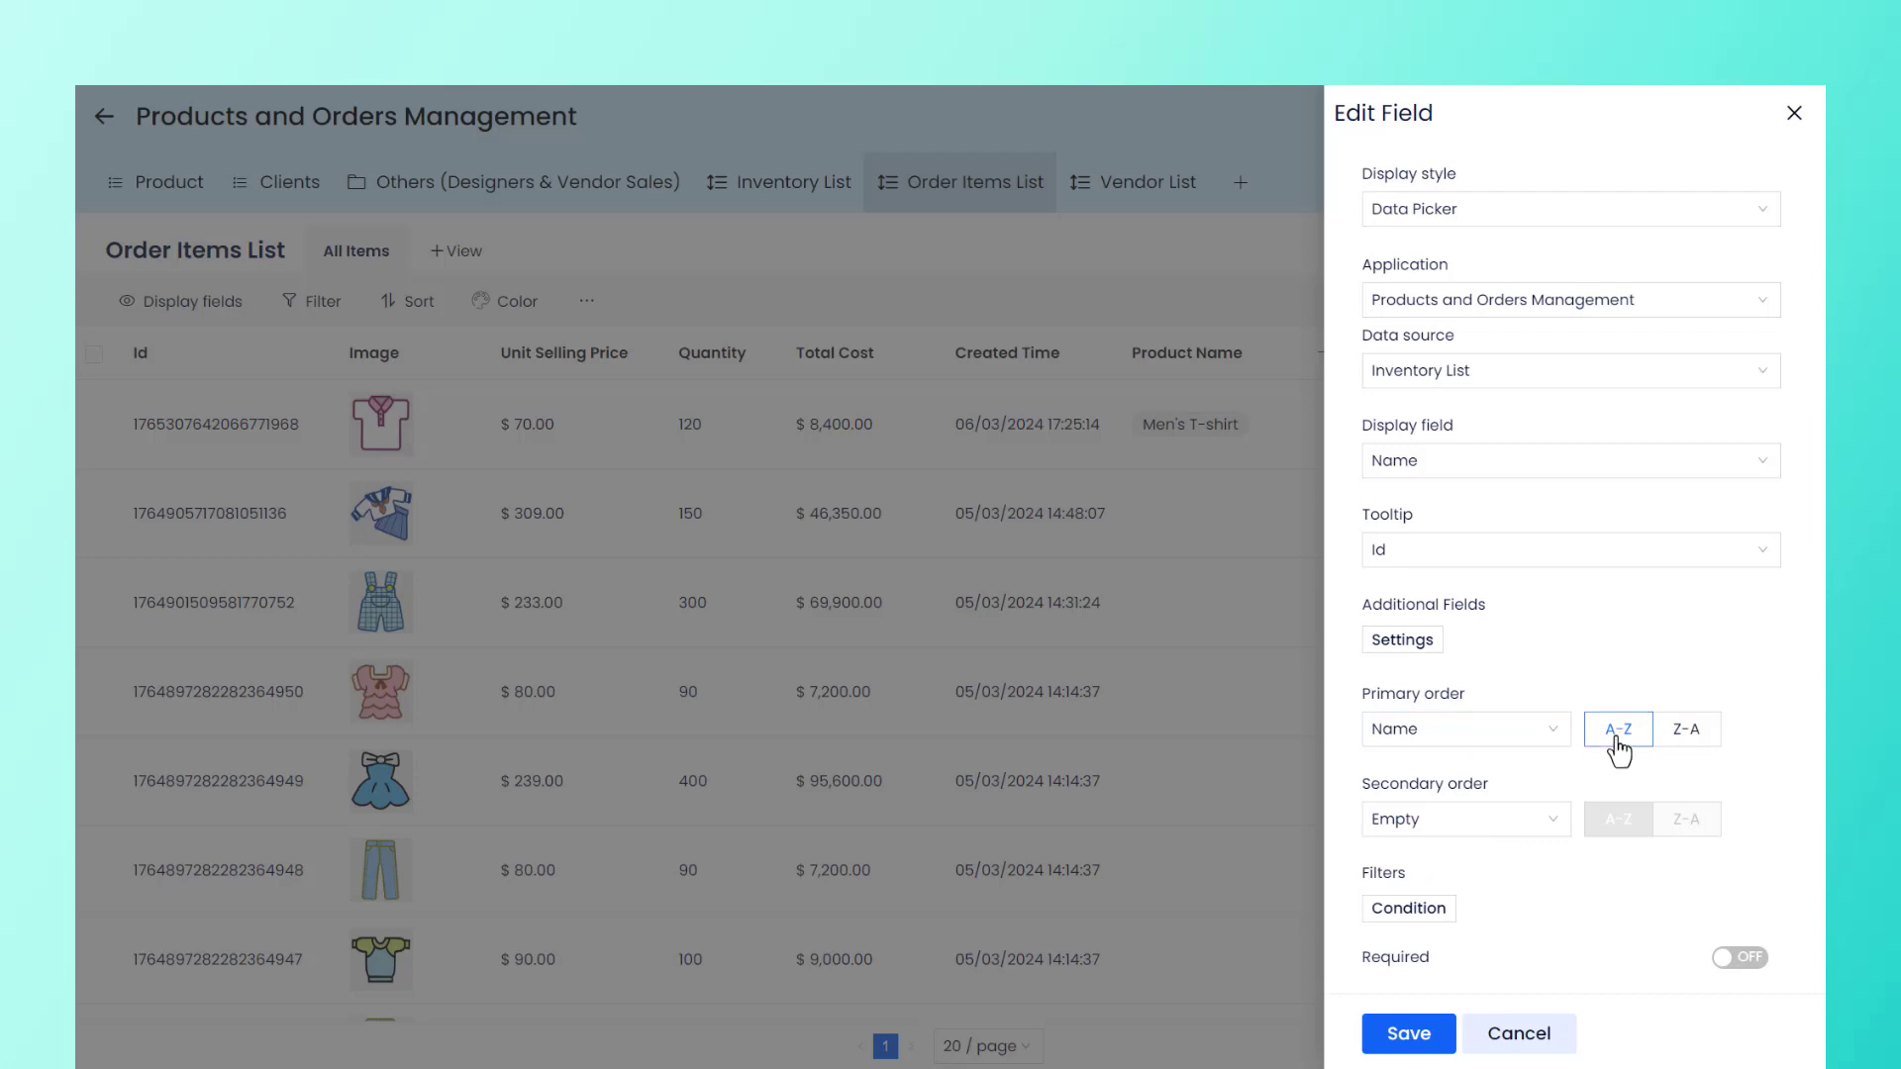
{"action": "left_click", "coordinate": [1684, 742]}
{"action": "left_click", "coordinate": [1620, 735]}
{"action": "left_click", "coordinate": [1408, 1033]}
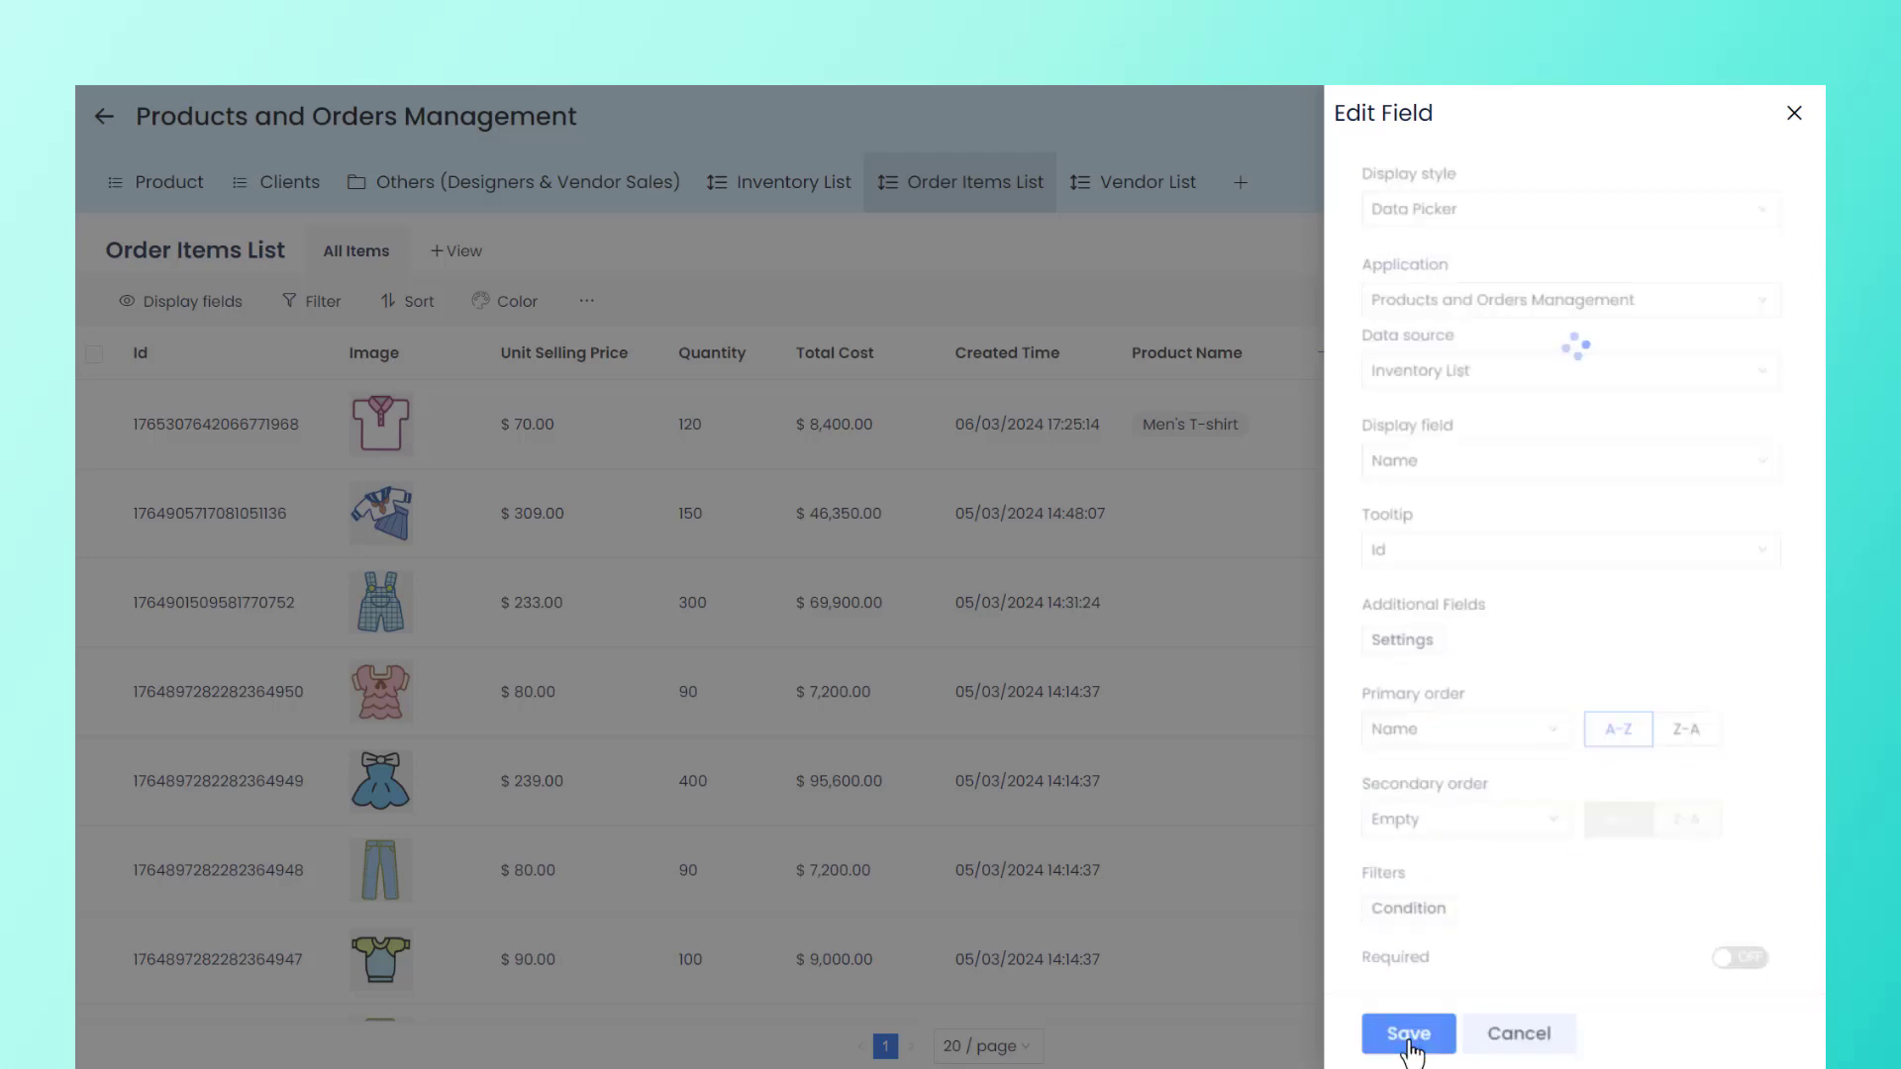
Step: Start a new order item and search its Product Name lookup for "Girl"
{"action": "left_click", "coordinate": [1683, 256]}
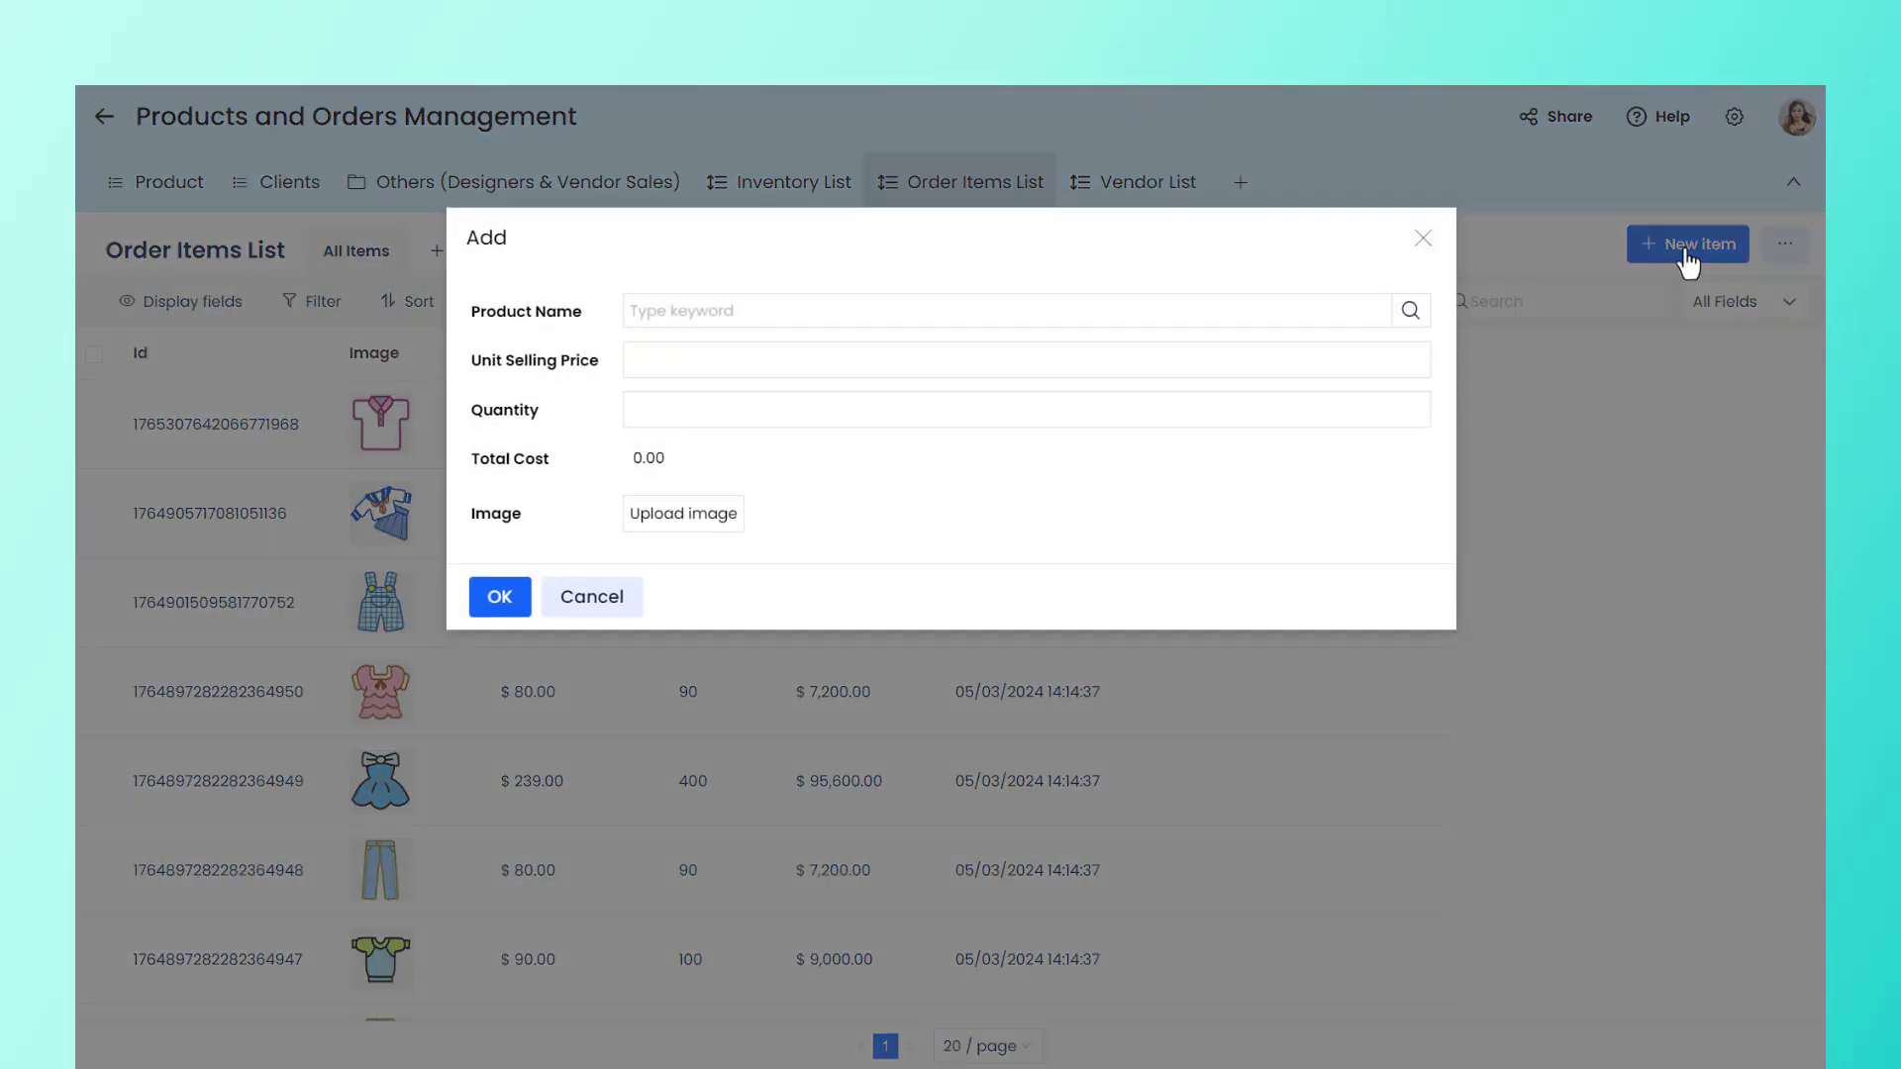
{"action": "left_click", "coordinate": [1410, 310]}
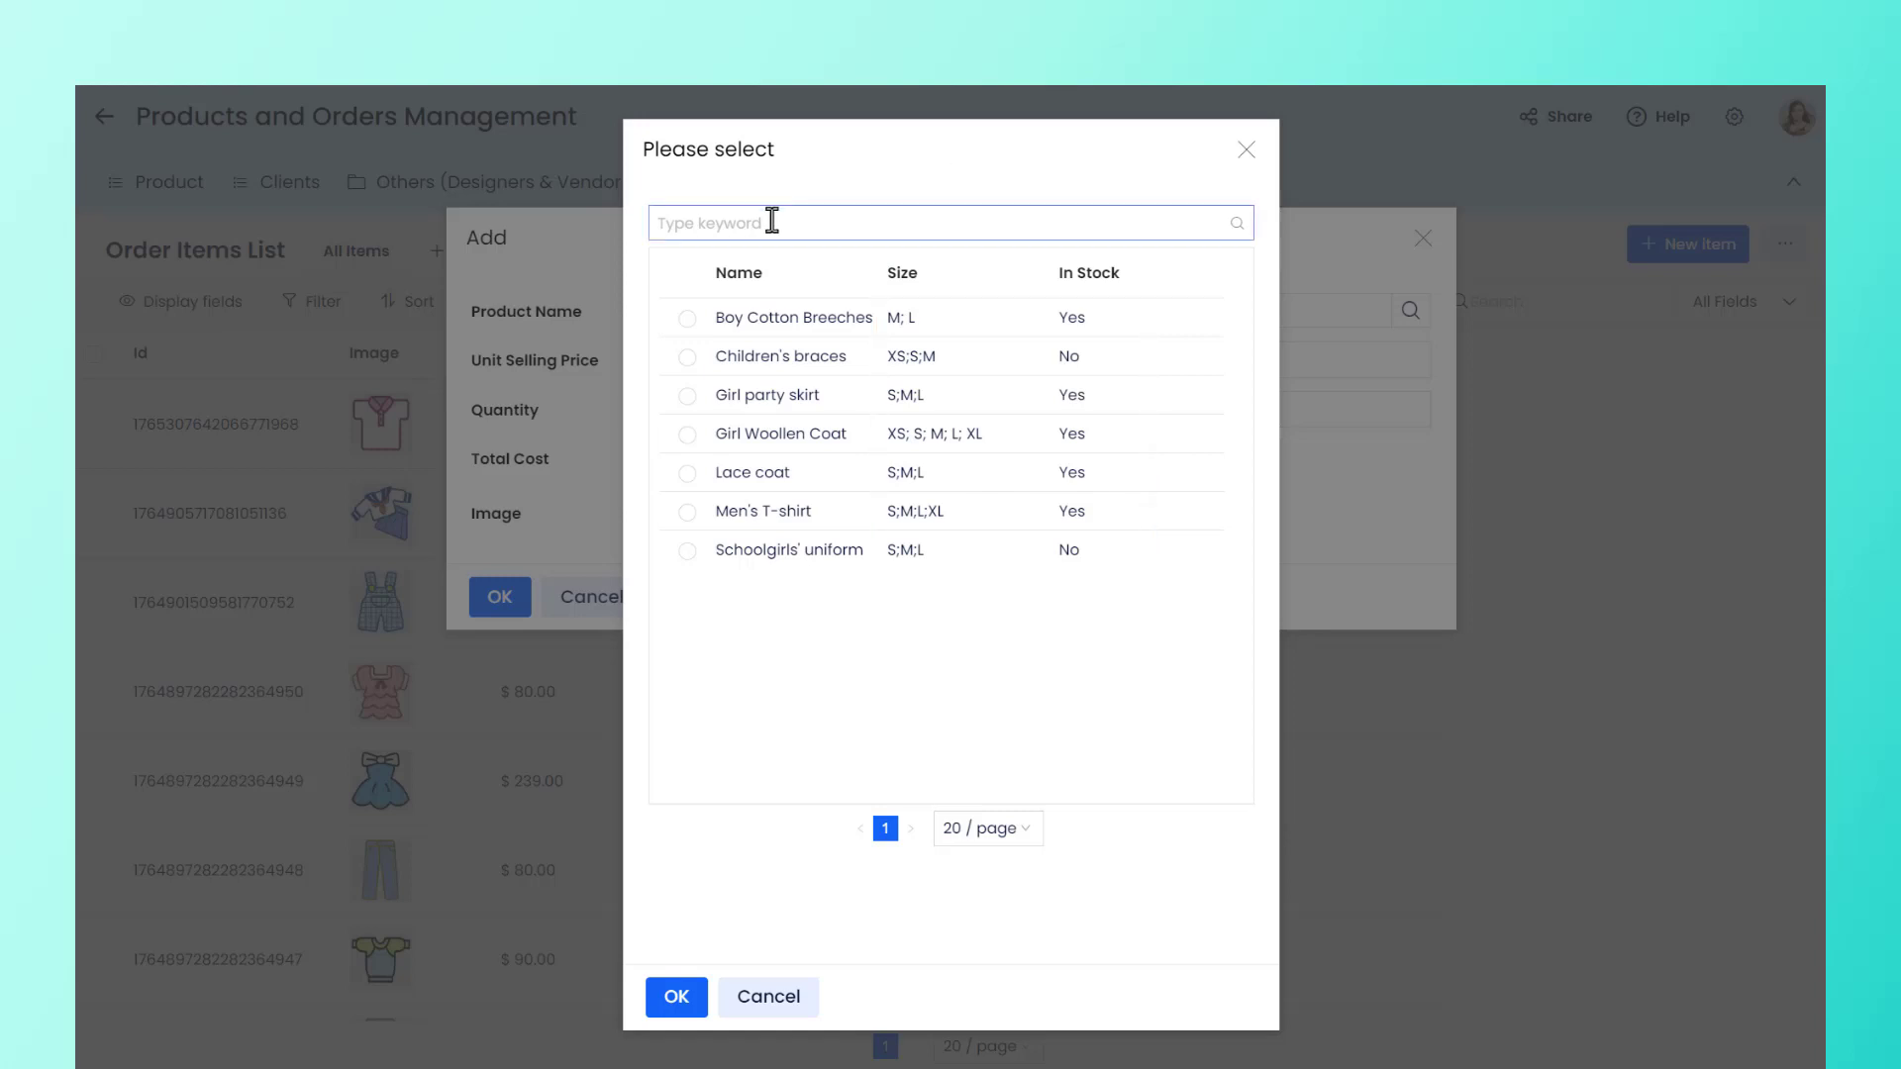
{"action": "type", "text": "G"}
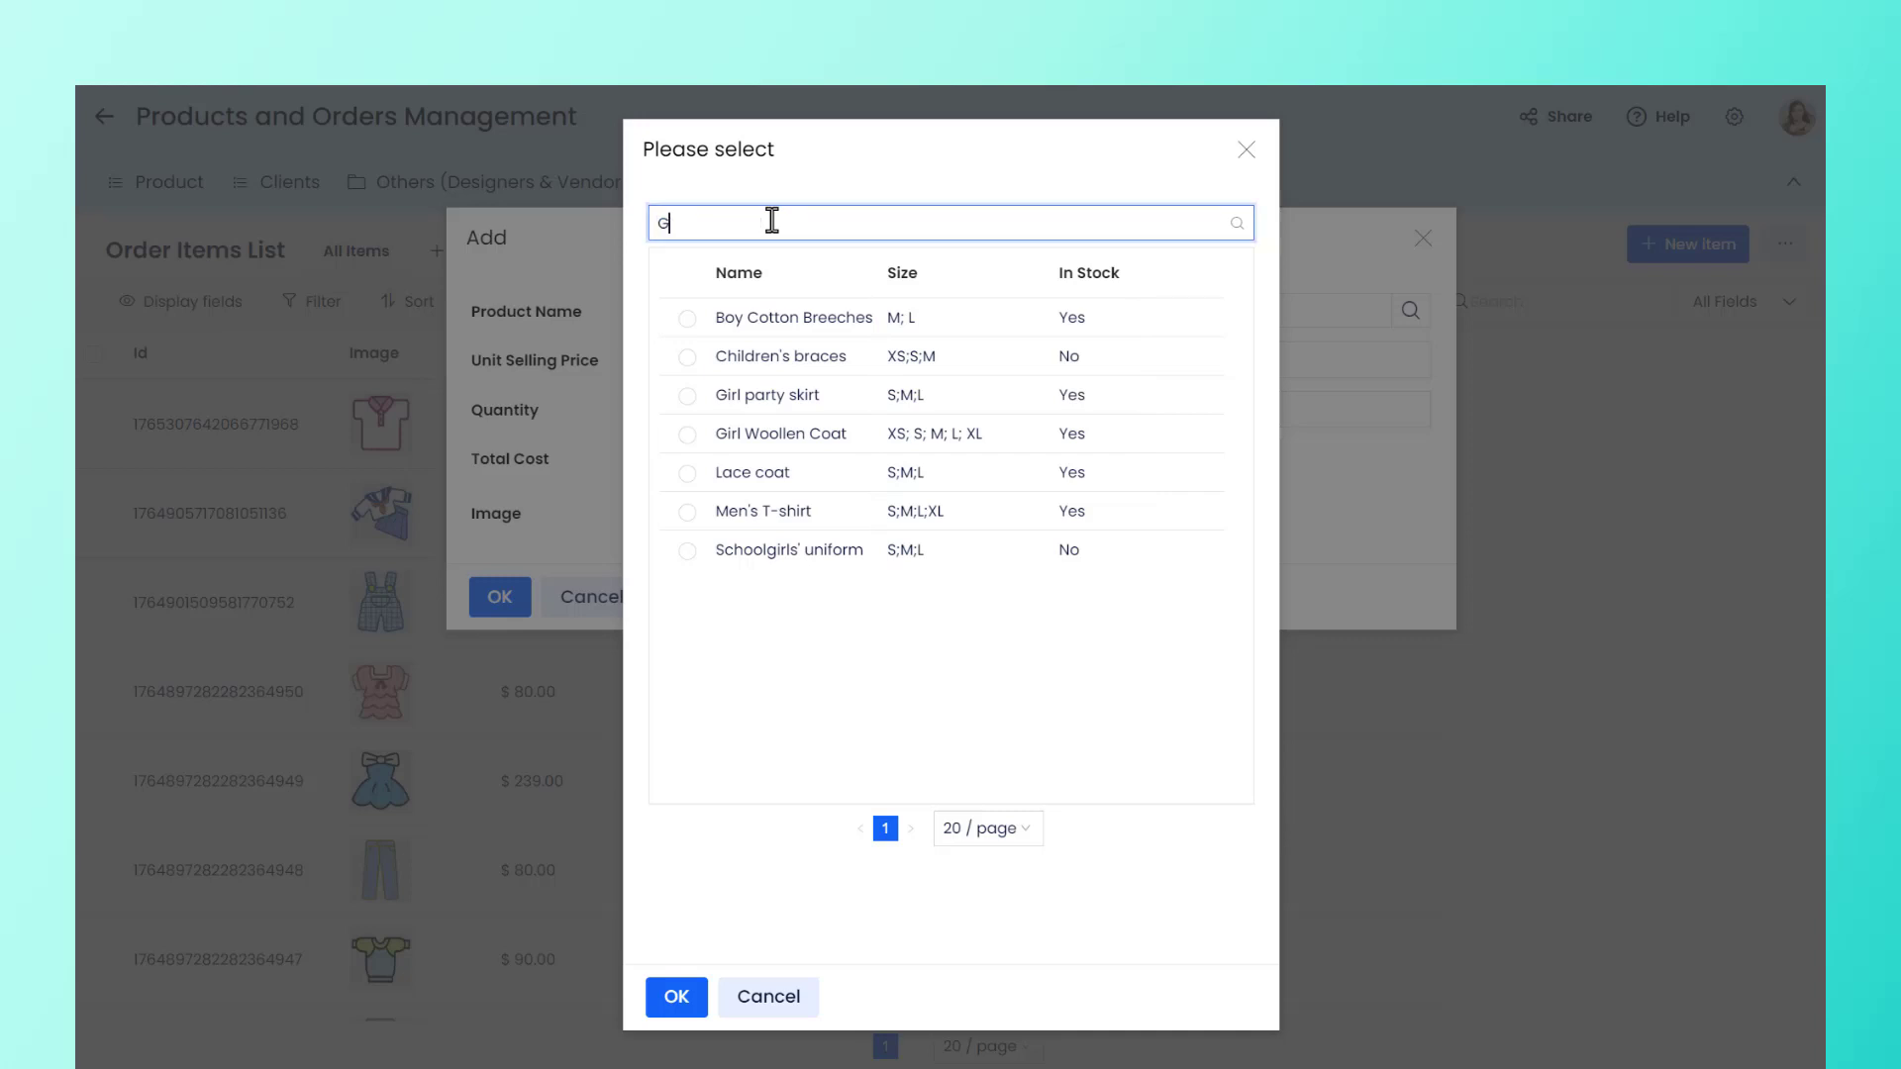
{"action": "type", "text": "irl"}
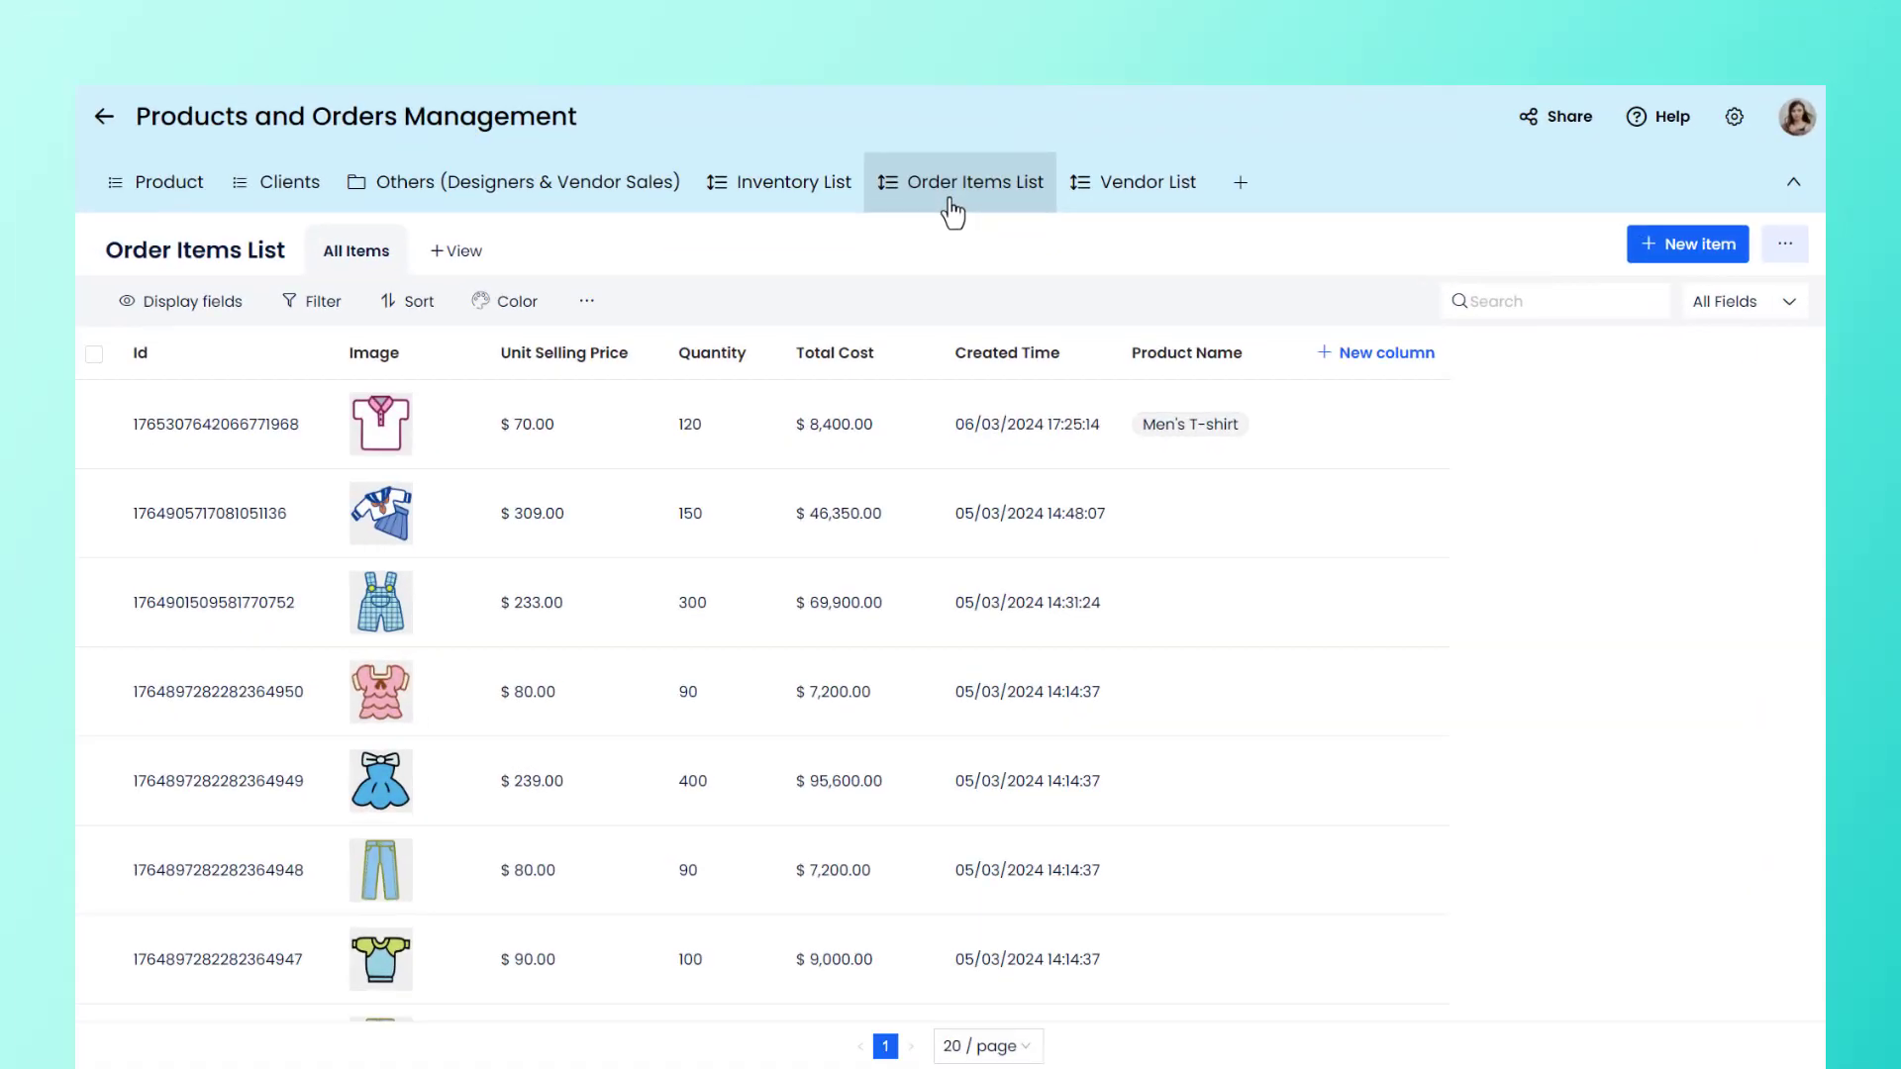
Step: Add a single-line Size field and a dropdown single-select Type field with options Coat, Dress, Trousers, Kilt and T-Shirt
{"action": "left_click", "coordinate": [1324, 352]}
{"action": "left_click", "coordinate": [1538, 285]}
{"action": "type", "text": "Size"}
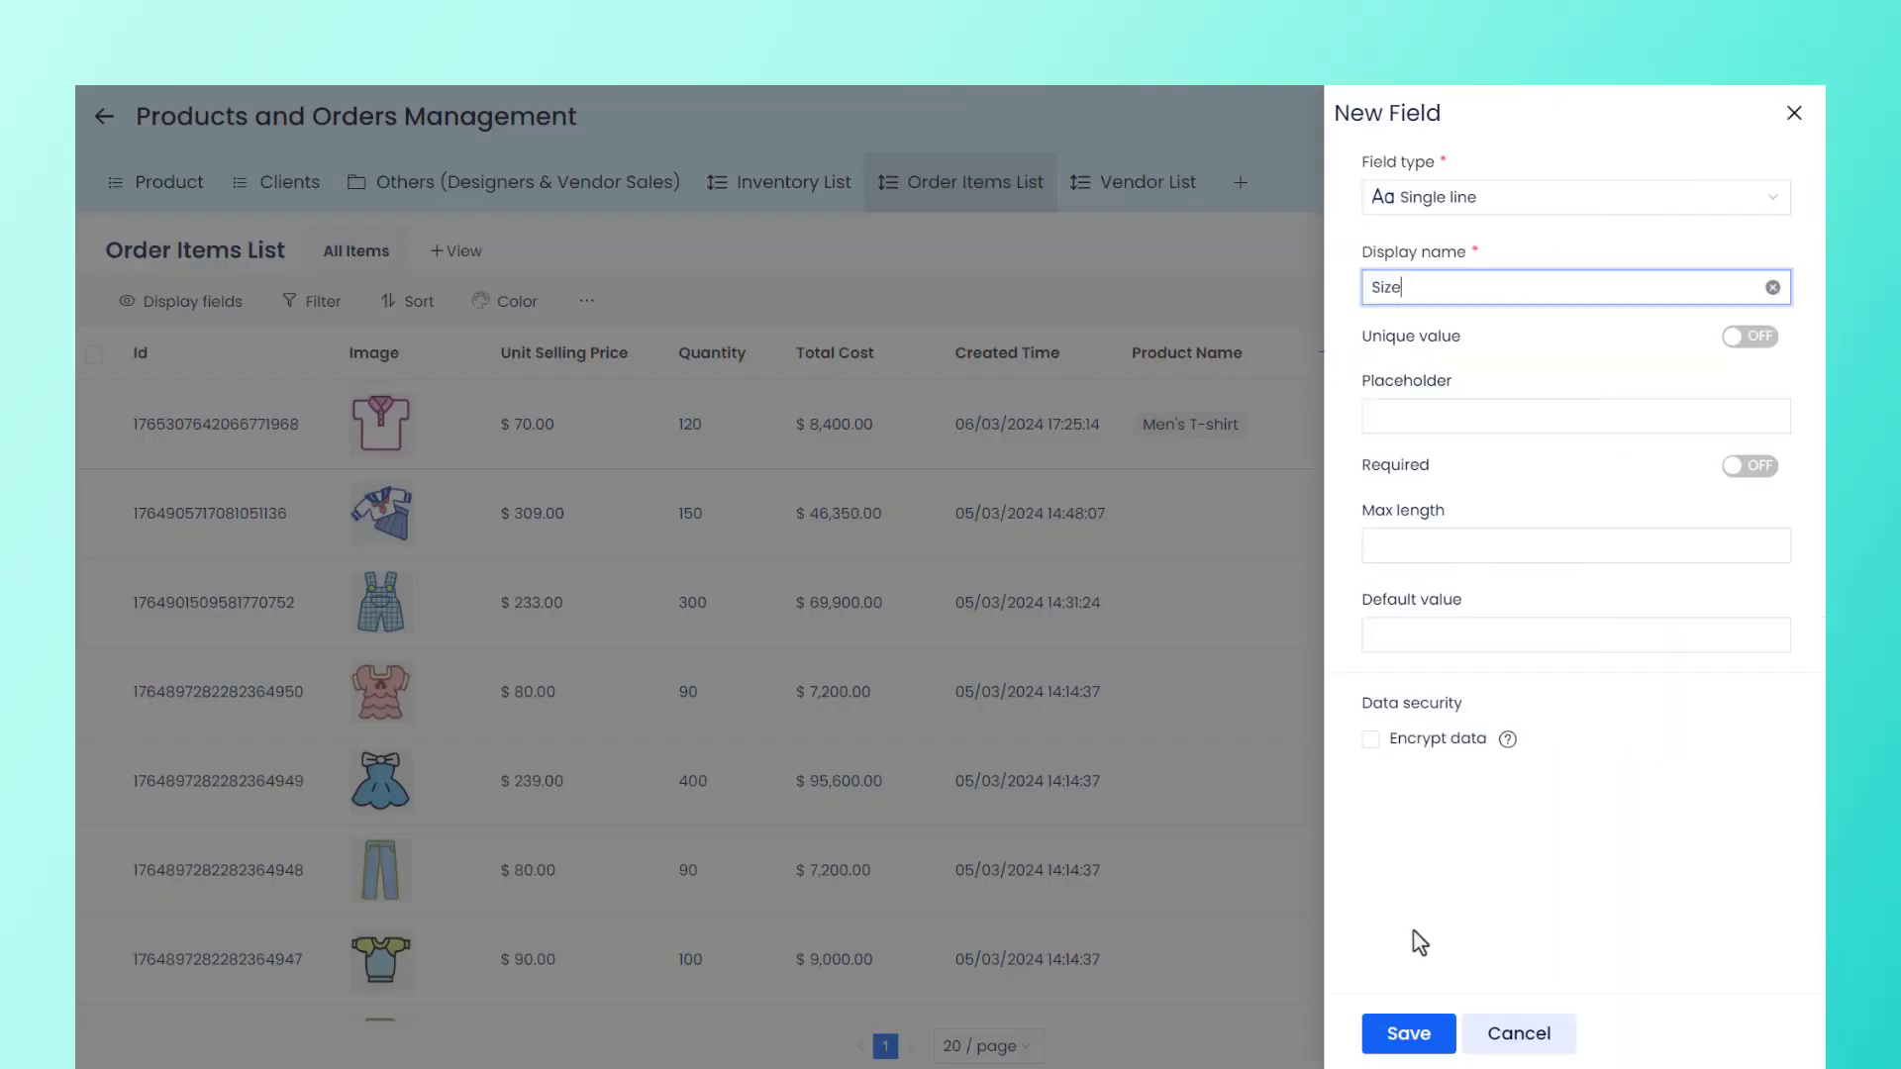
{"action": "left_click", "coordinate": [1415, 1034]}
{"action": "left_click", "coordinate": [1537, 362]}
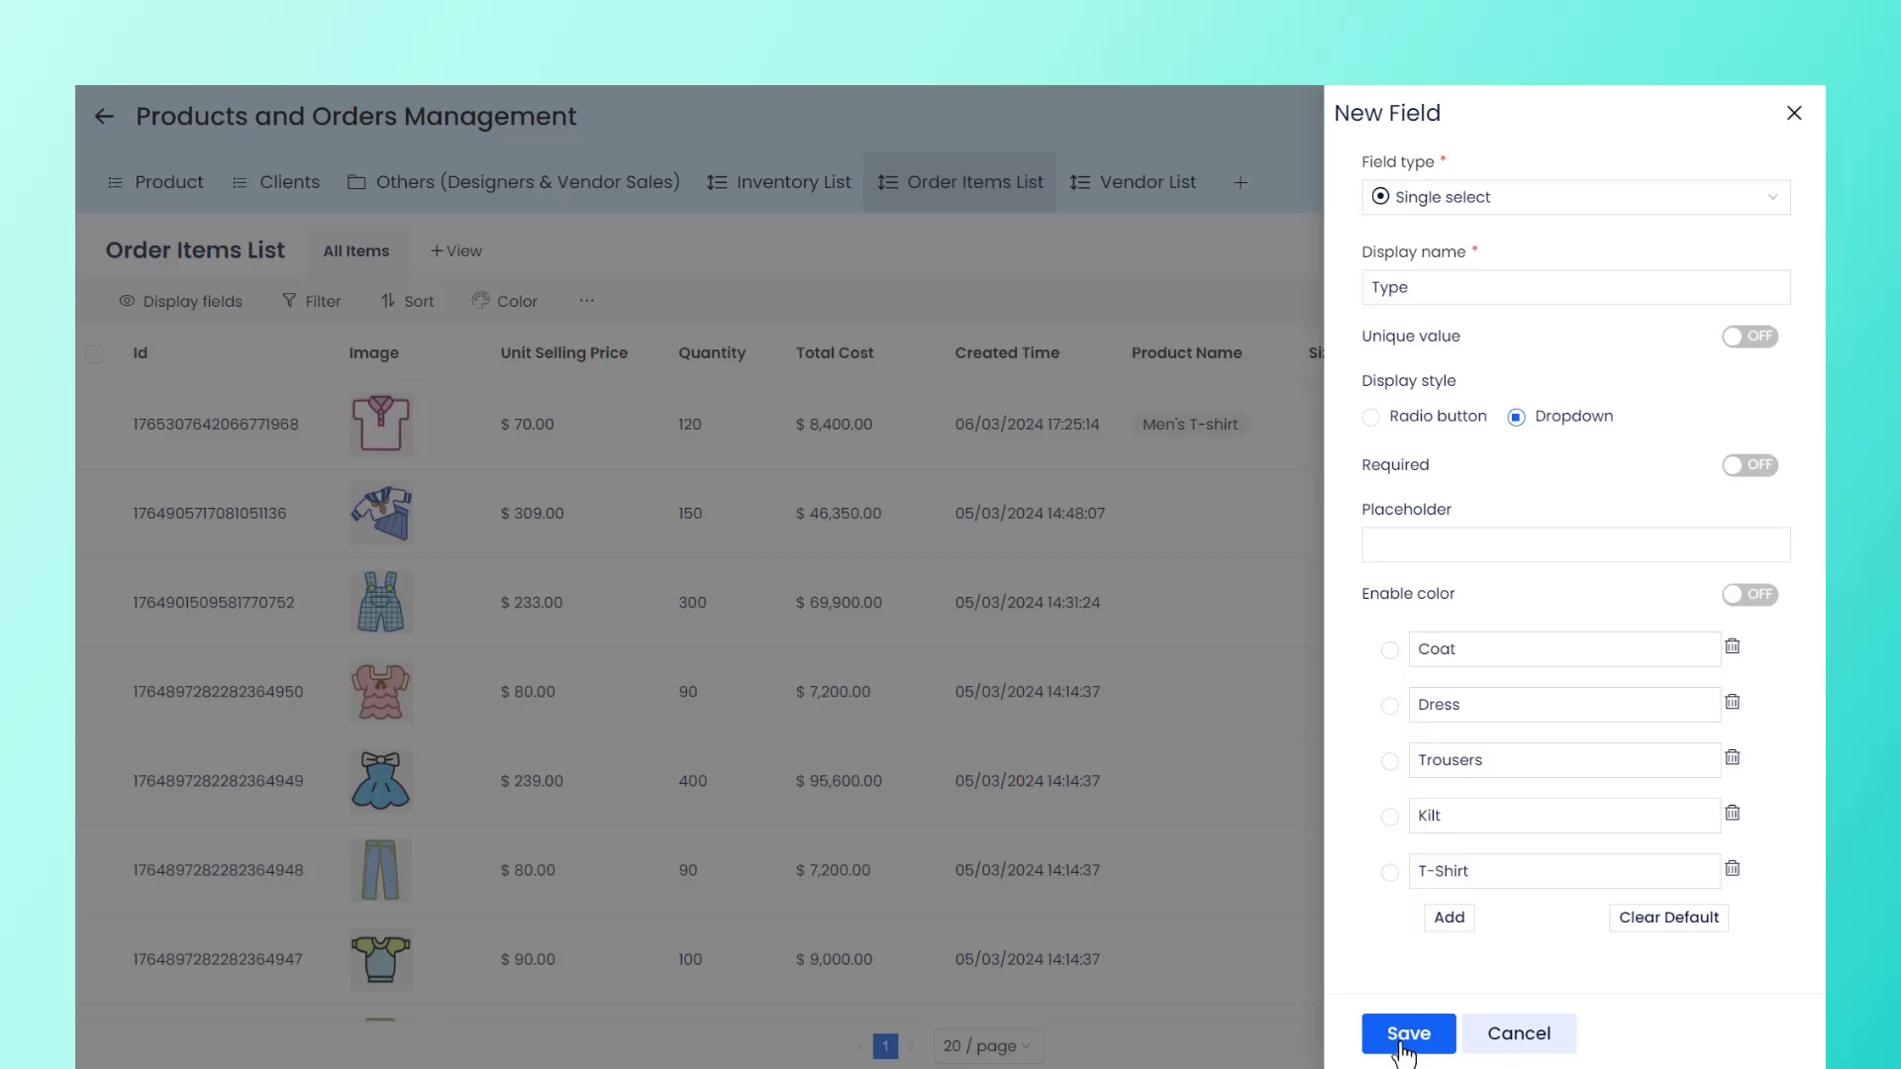
{"action": "left_click", "coordinate": [1406, 1036]}
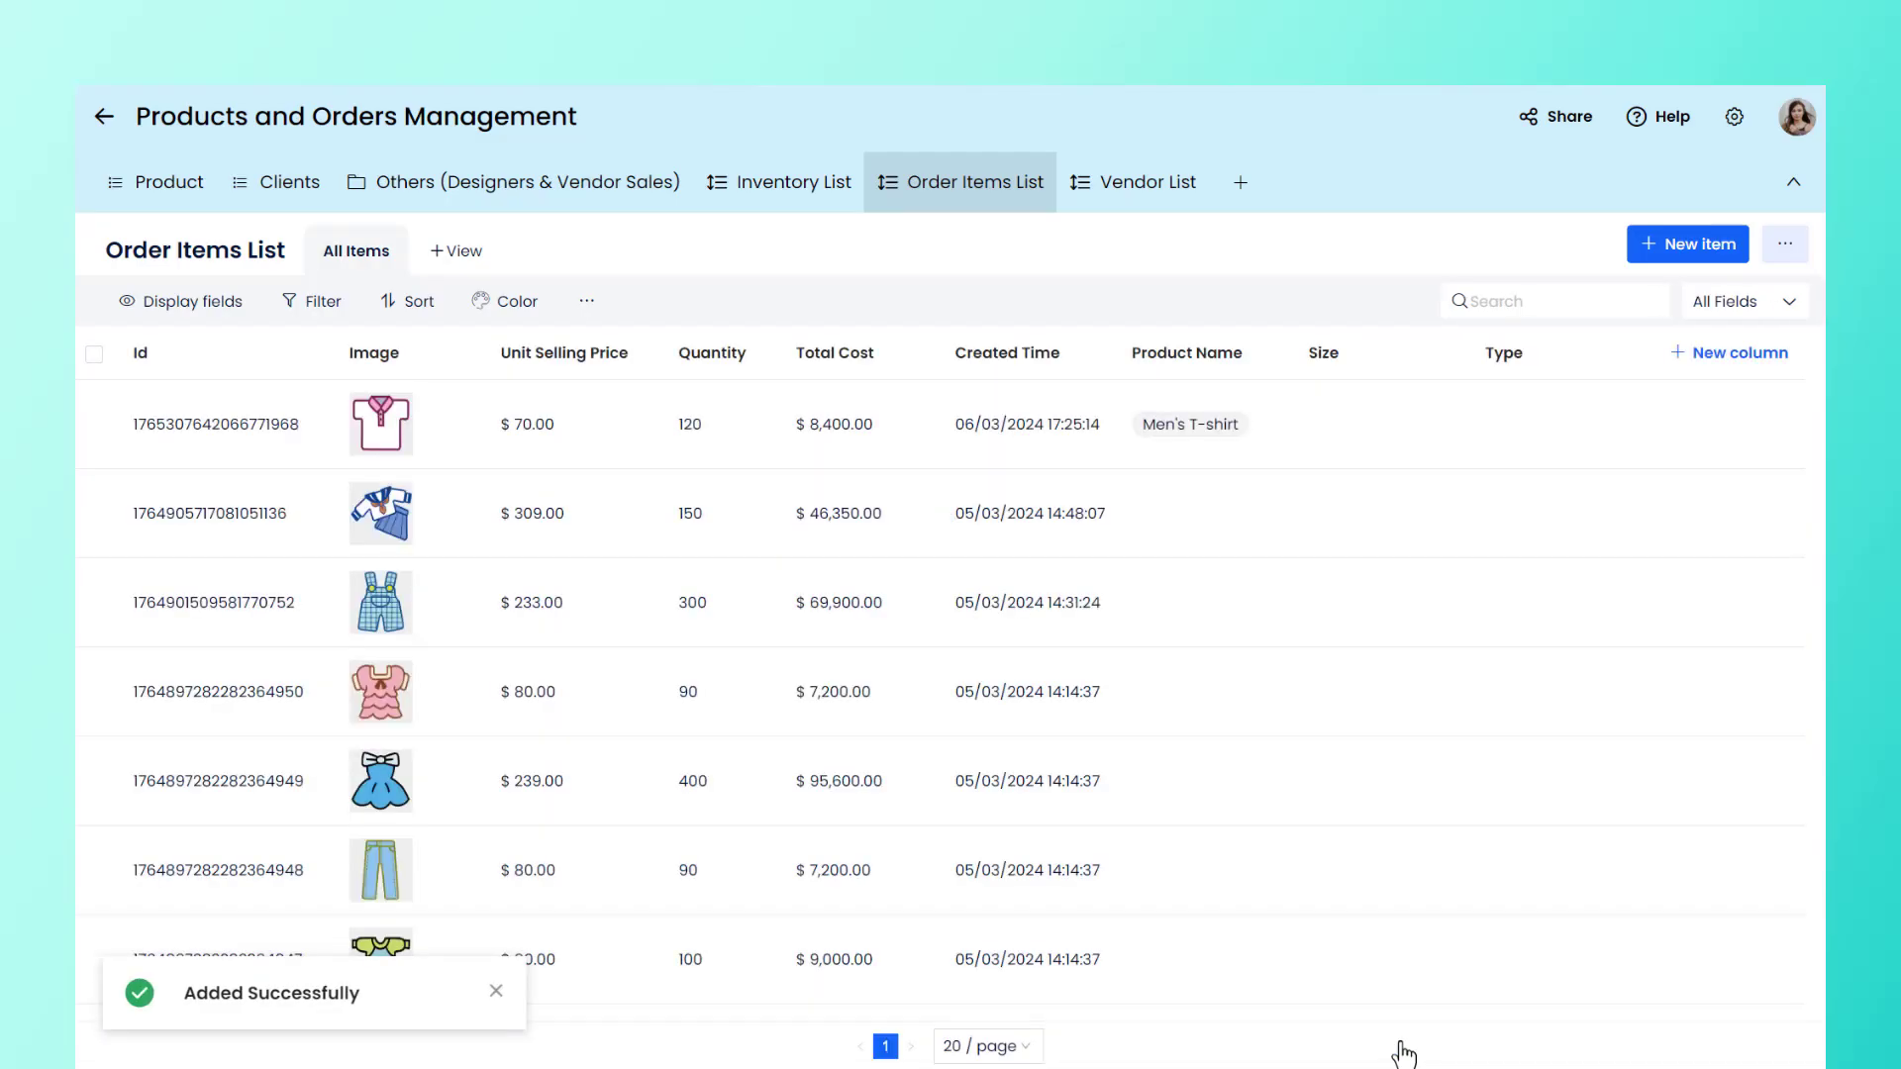
Step: Edit the Product Name field and replace In Stock with Type in its additional fields
{"action": "left_click", "coordinate": [1269, 357]}
{"action": "left_click", "coordinate": [1328, 412]}
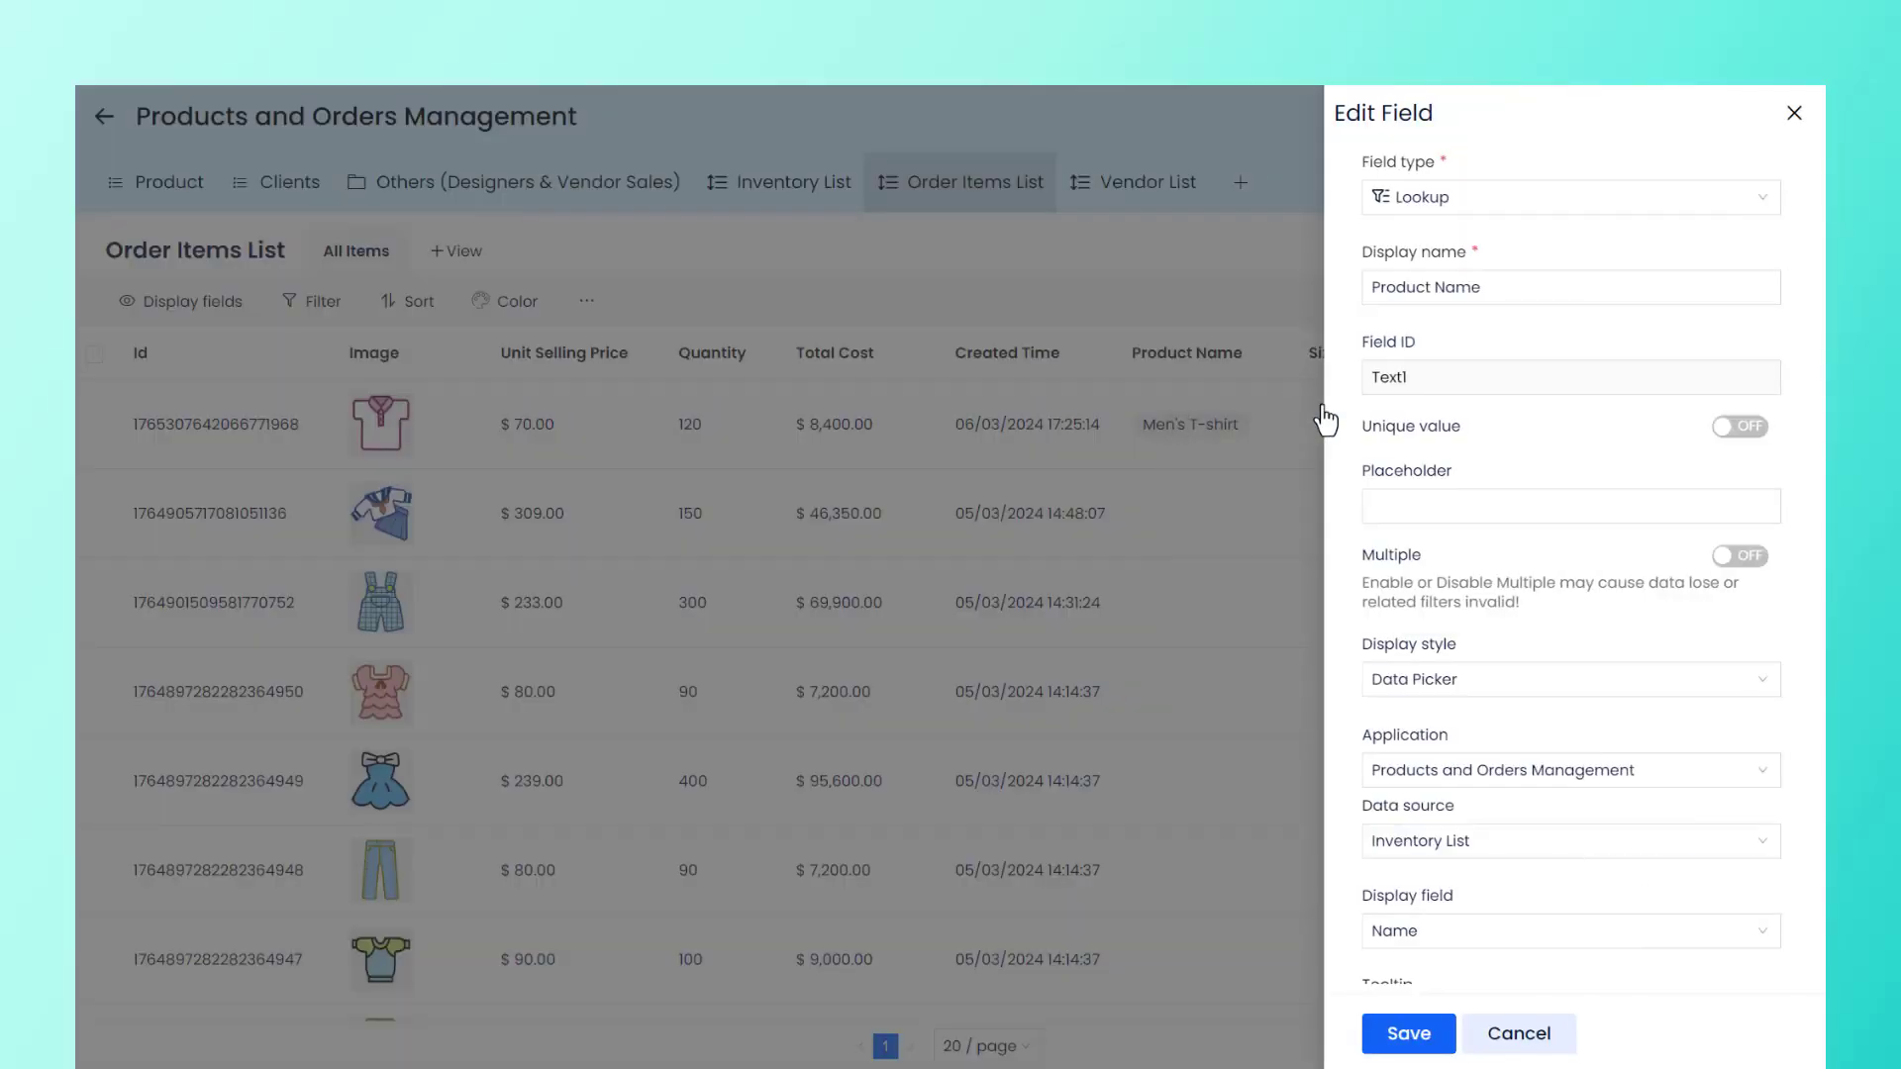
{"action": "scroll", "coordinate": [1549, 463], "scroll_direction": "down", "scroll_amount": 4}
{"action": "scroll", "coordinate": [1549, 464], "scroll_direction": "down", "scroll_amount": 2}
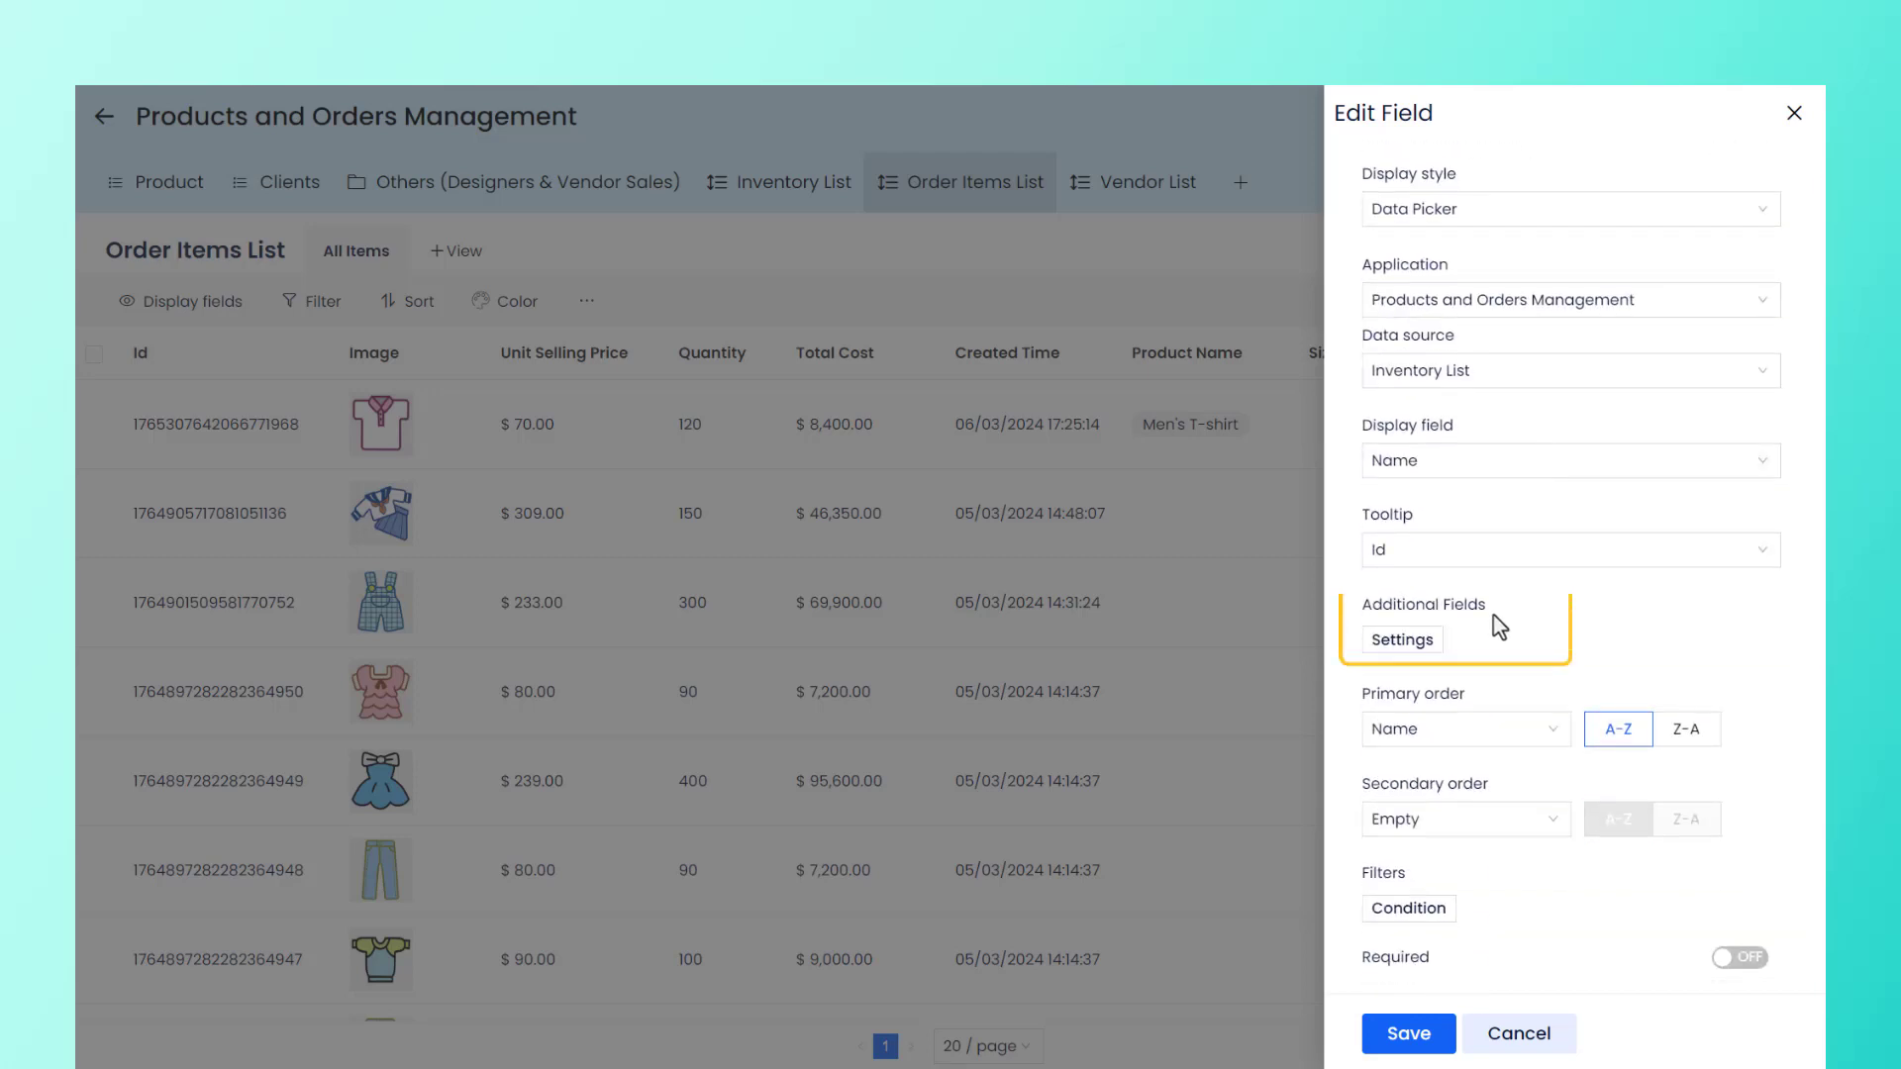
{"action": "left_click", "coordinate": [1402, 640]}
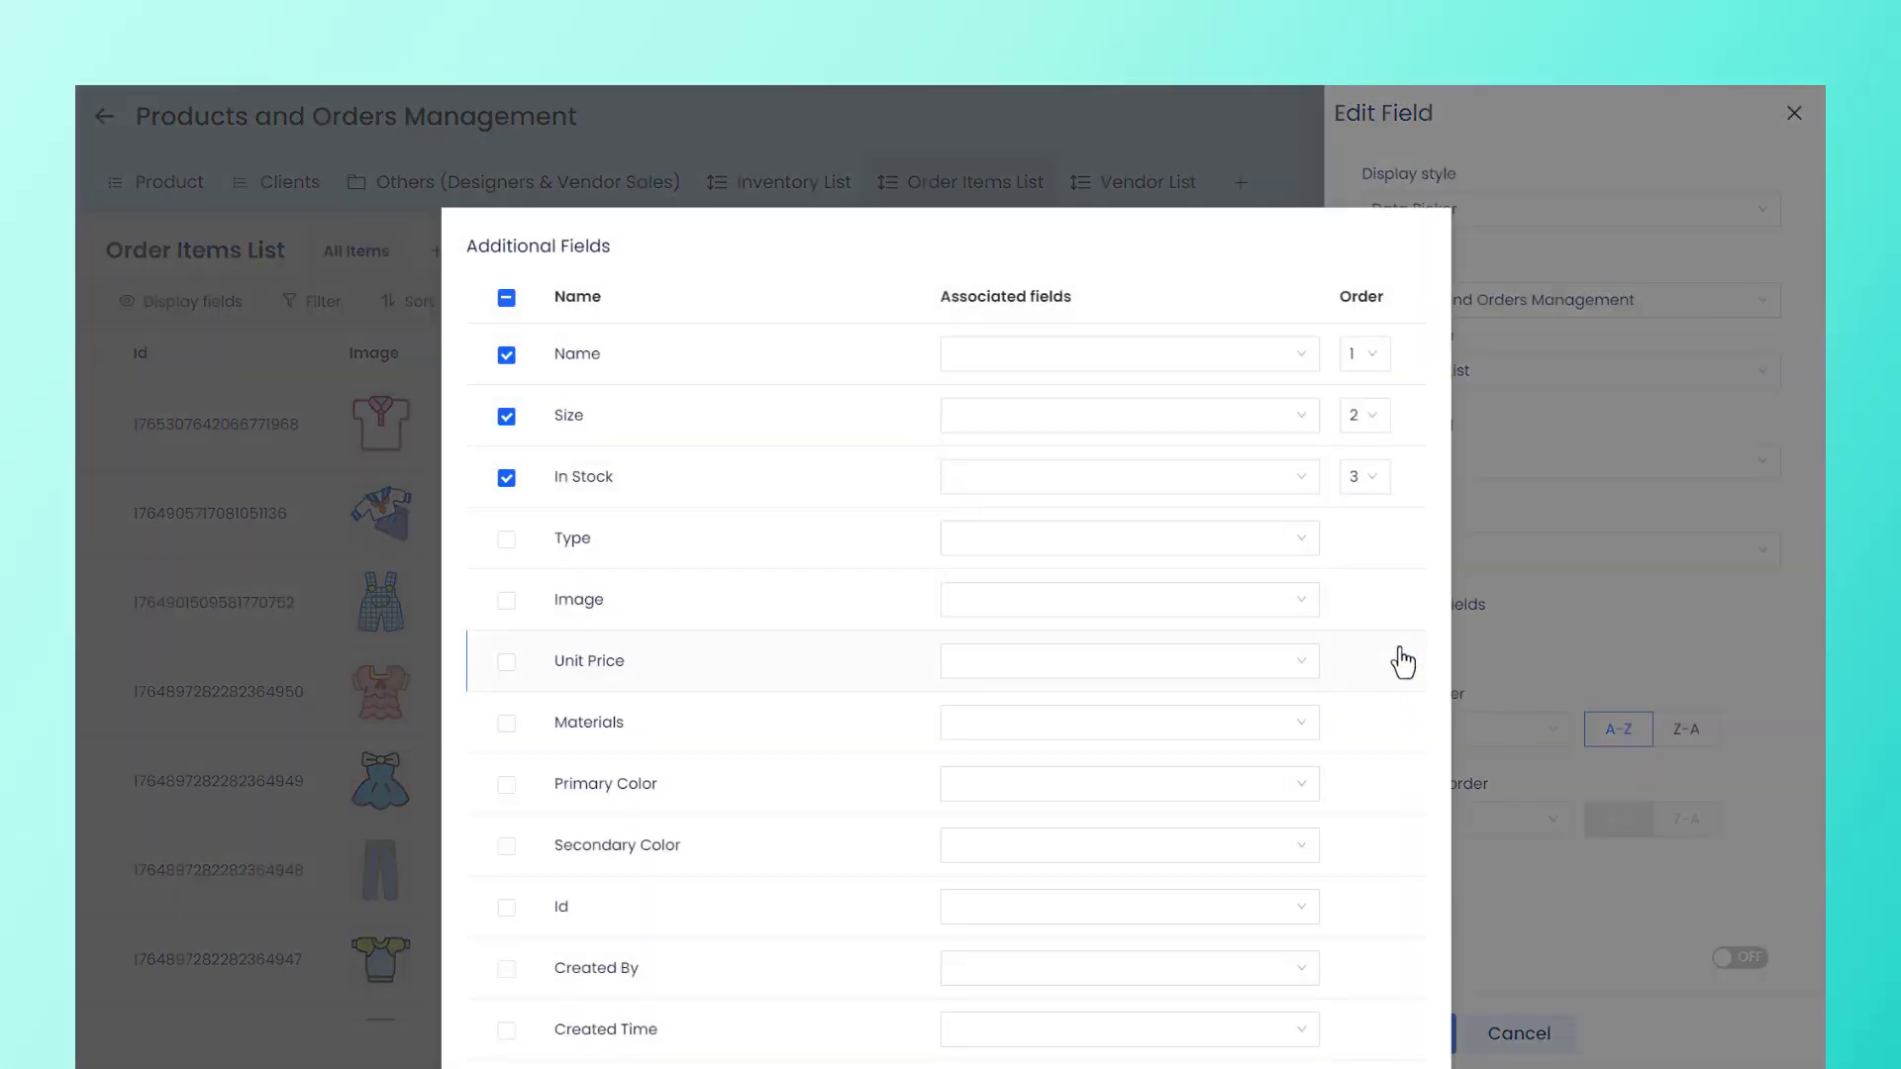
{"action": "left_click", "coordinate": [506, 540]}
{"action": "left_click", "coordinate": [506, 479]}
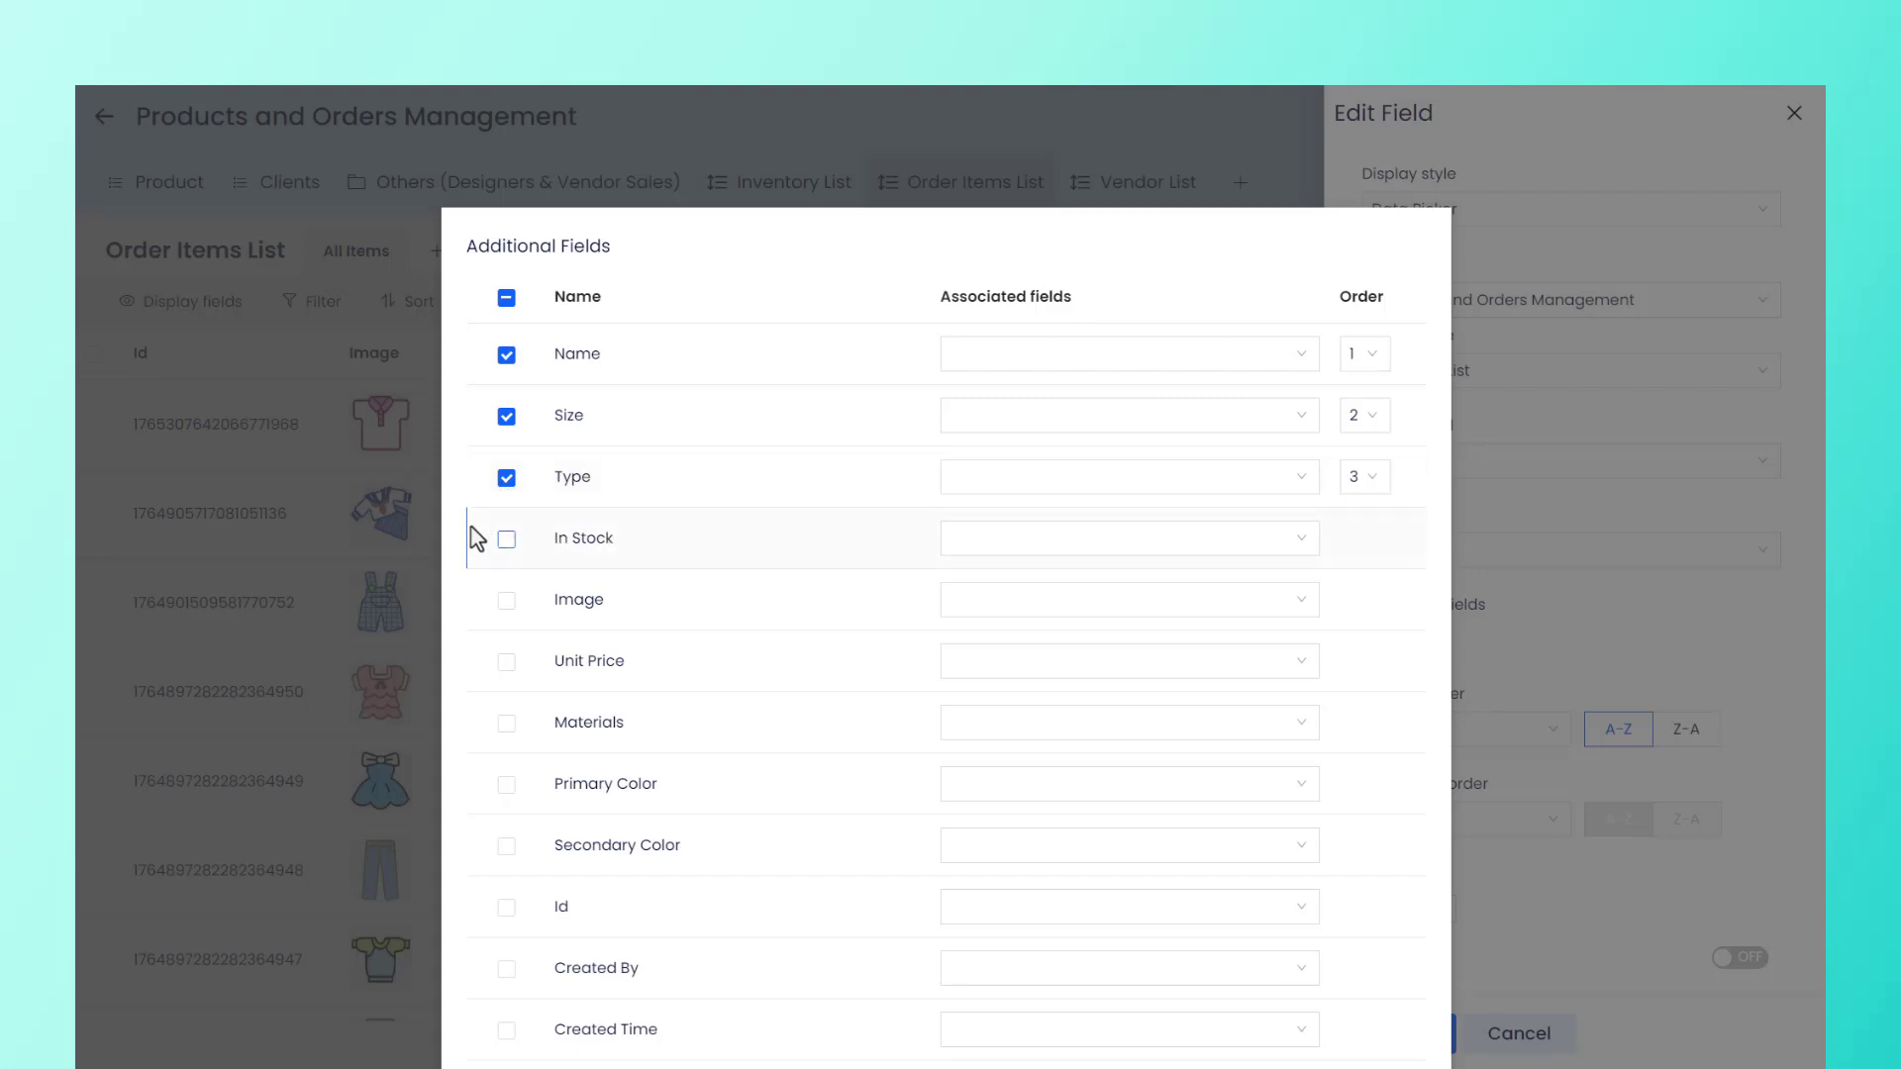
Step: Associate the Size and Type additional fields with the Order Items List's Size and Type fields, and save the Product Name field
{"action": "left_click", "coordinate": [1020, 418]}
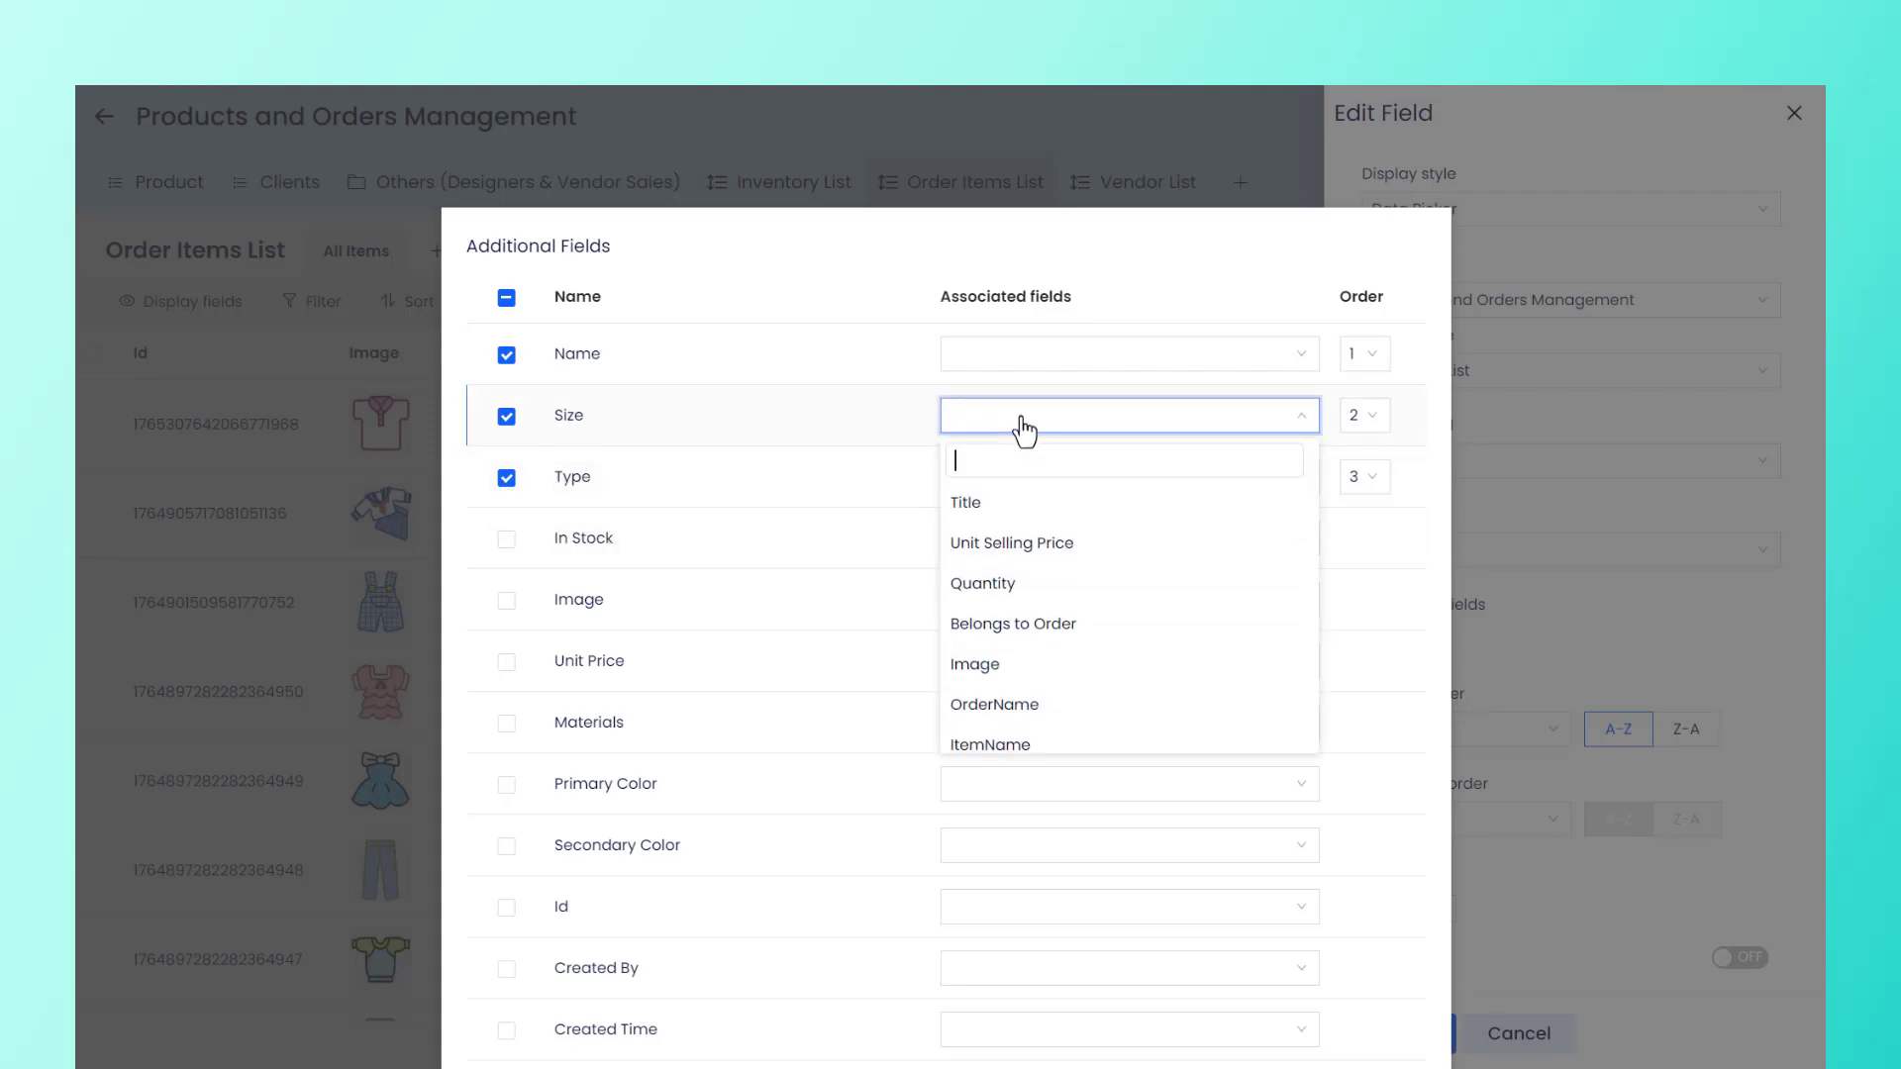
{"action": "scroll", "coordinate": [1089, 495], "scroll_direction": "down", "scroll_amount": 3}
{"action": "left_click", "coordinate": [1054, 693]}
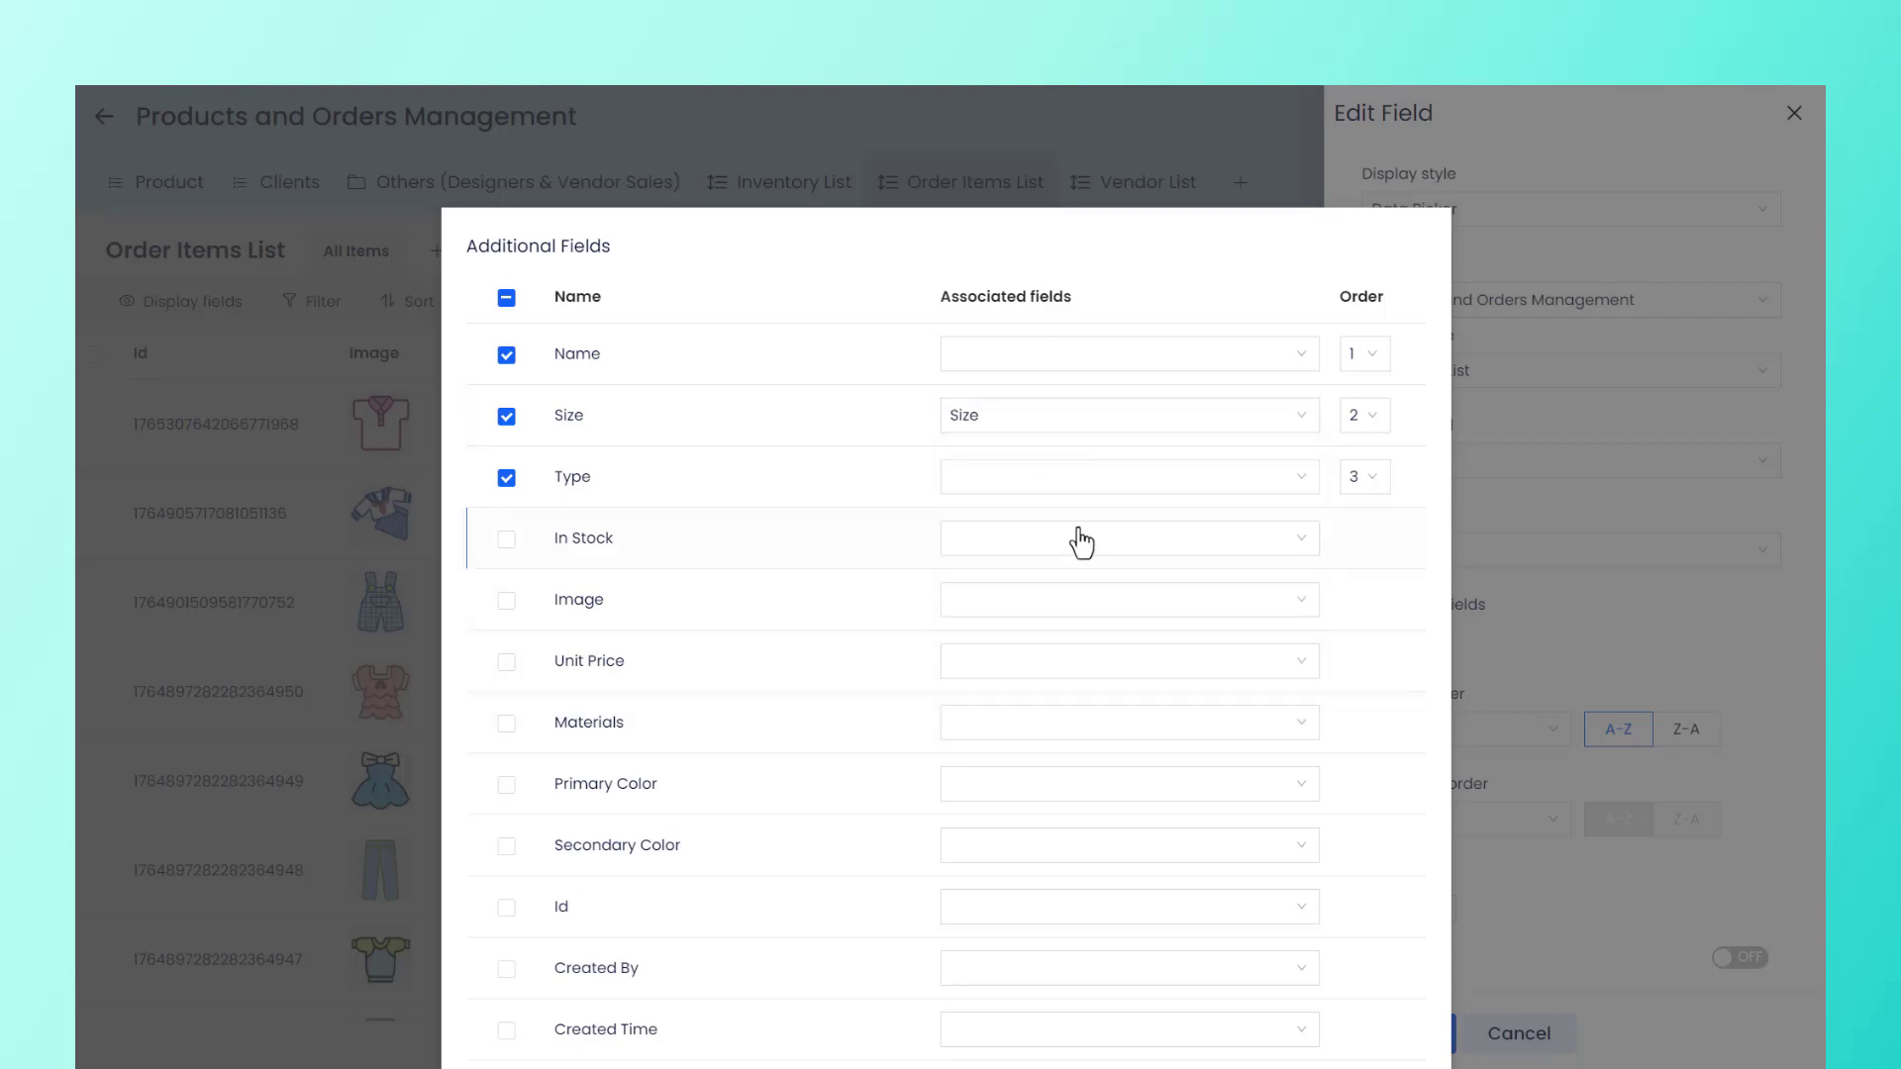
{"action": "left_click", "coordinate": [1057, 479]}
{"action": "scroll", "coordinate": [1069, 693], "scroll_direction": "down", "scroll_amount": 3}
{"action": "left_click", "coordinate": [1069, 793]}
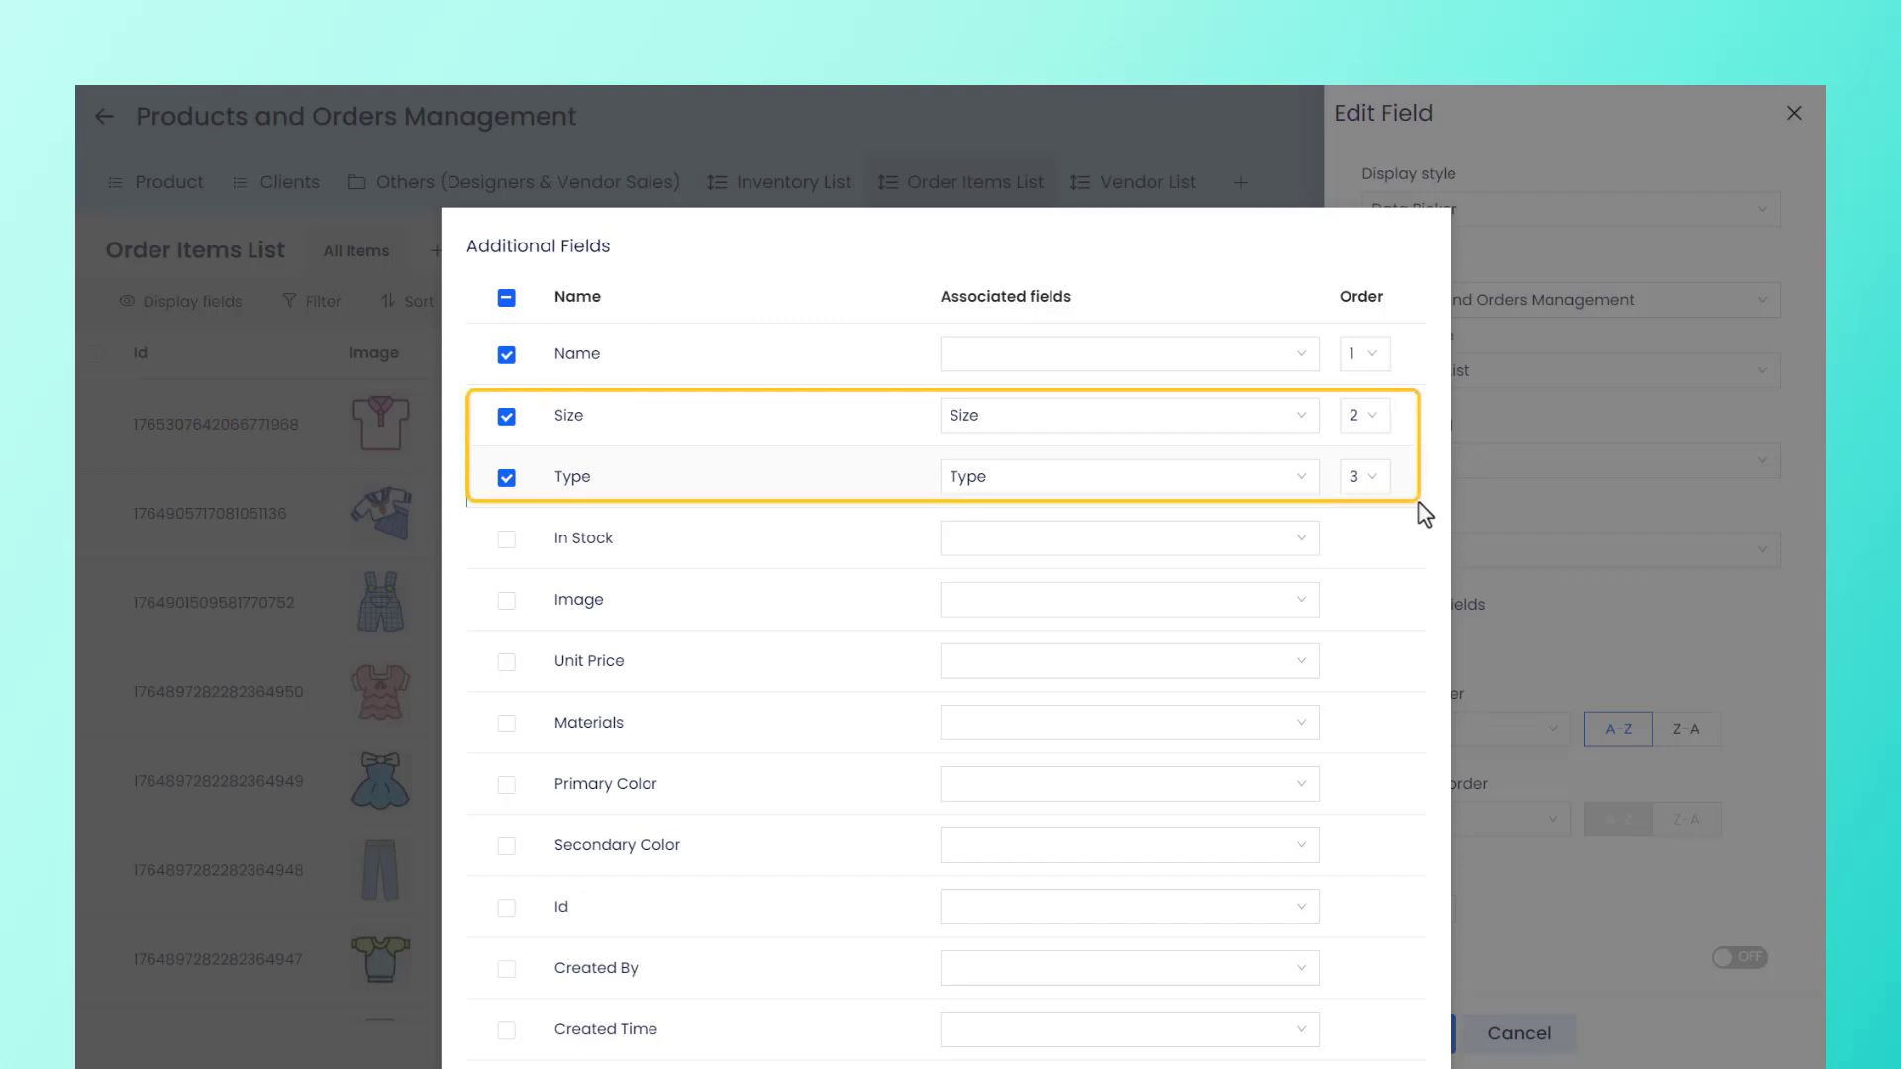
{"action": "scroll", "coordinate": [1424, 513], "scroll_direction": "down", "scroll_amount": 3}
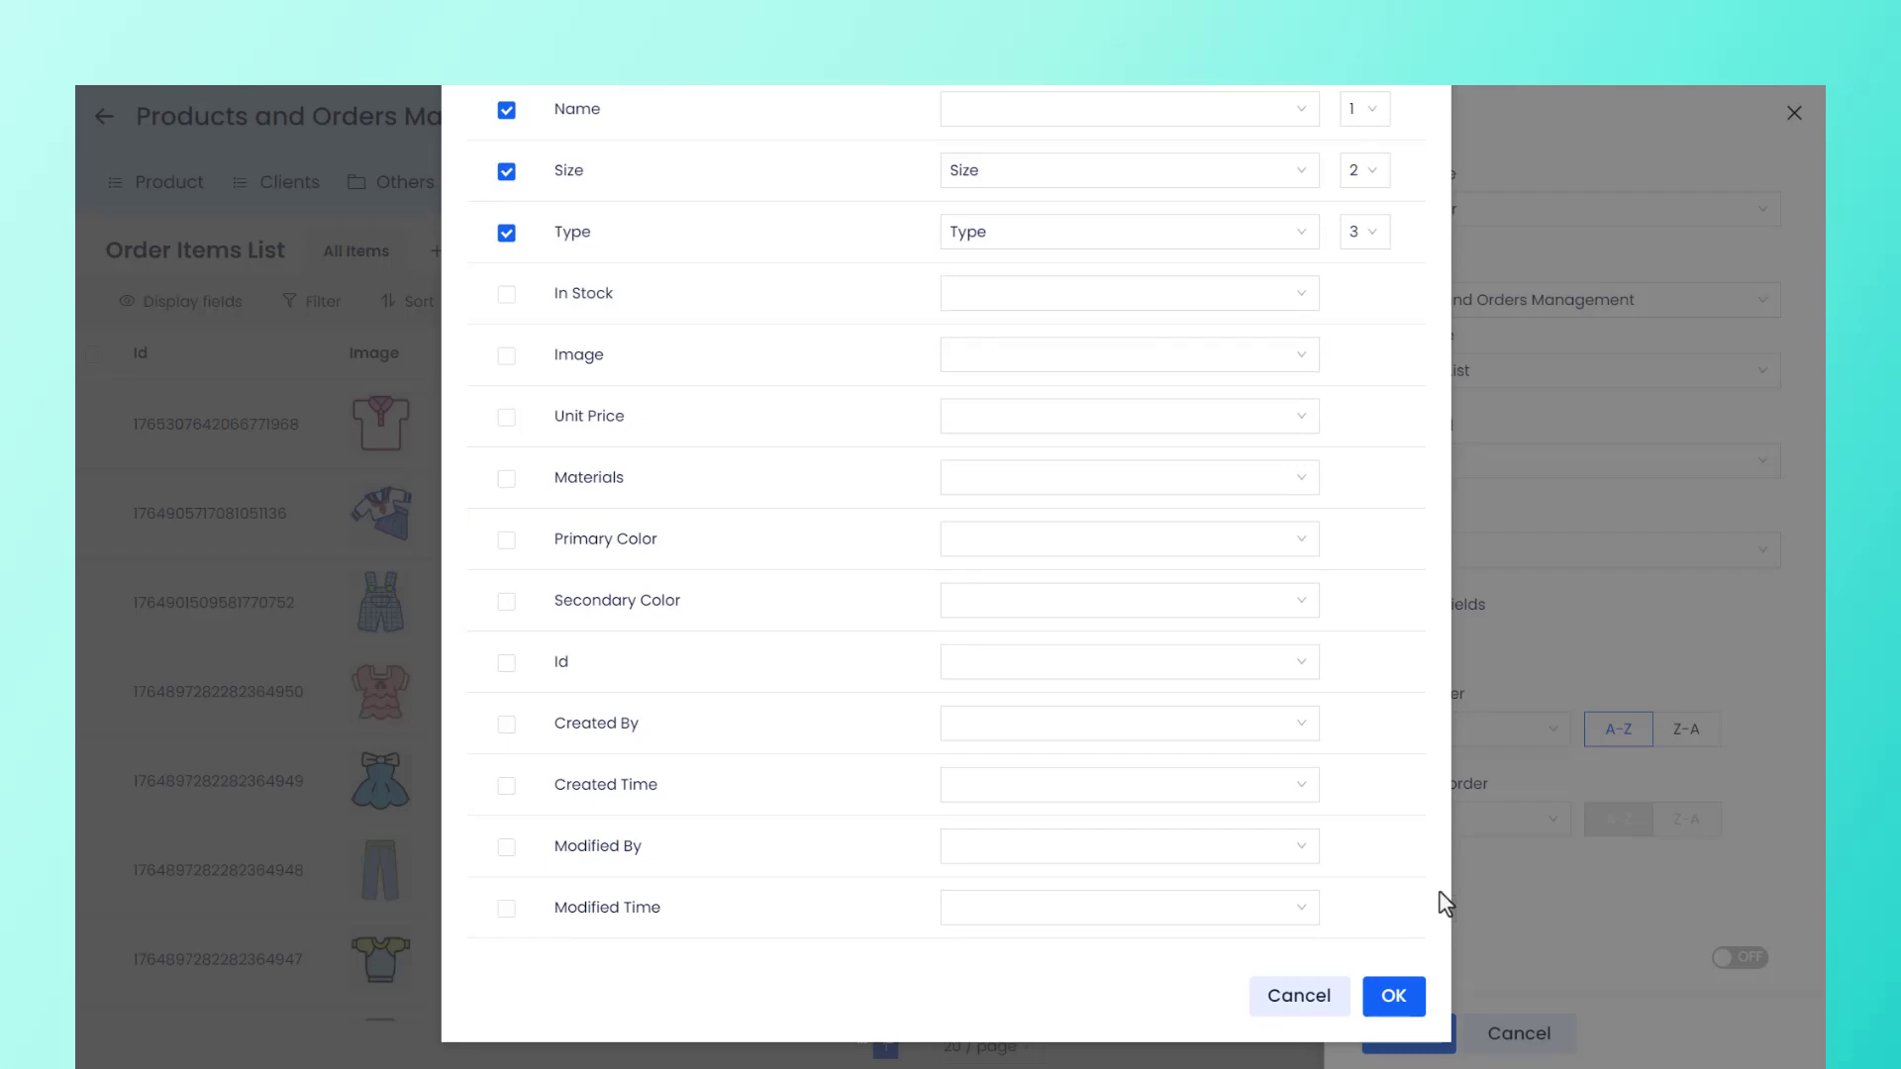
{"action": "left_click", "coordinate": [1392, 994]}
{"action": "left_click", "coordinate": [1413, 1036]}
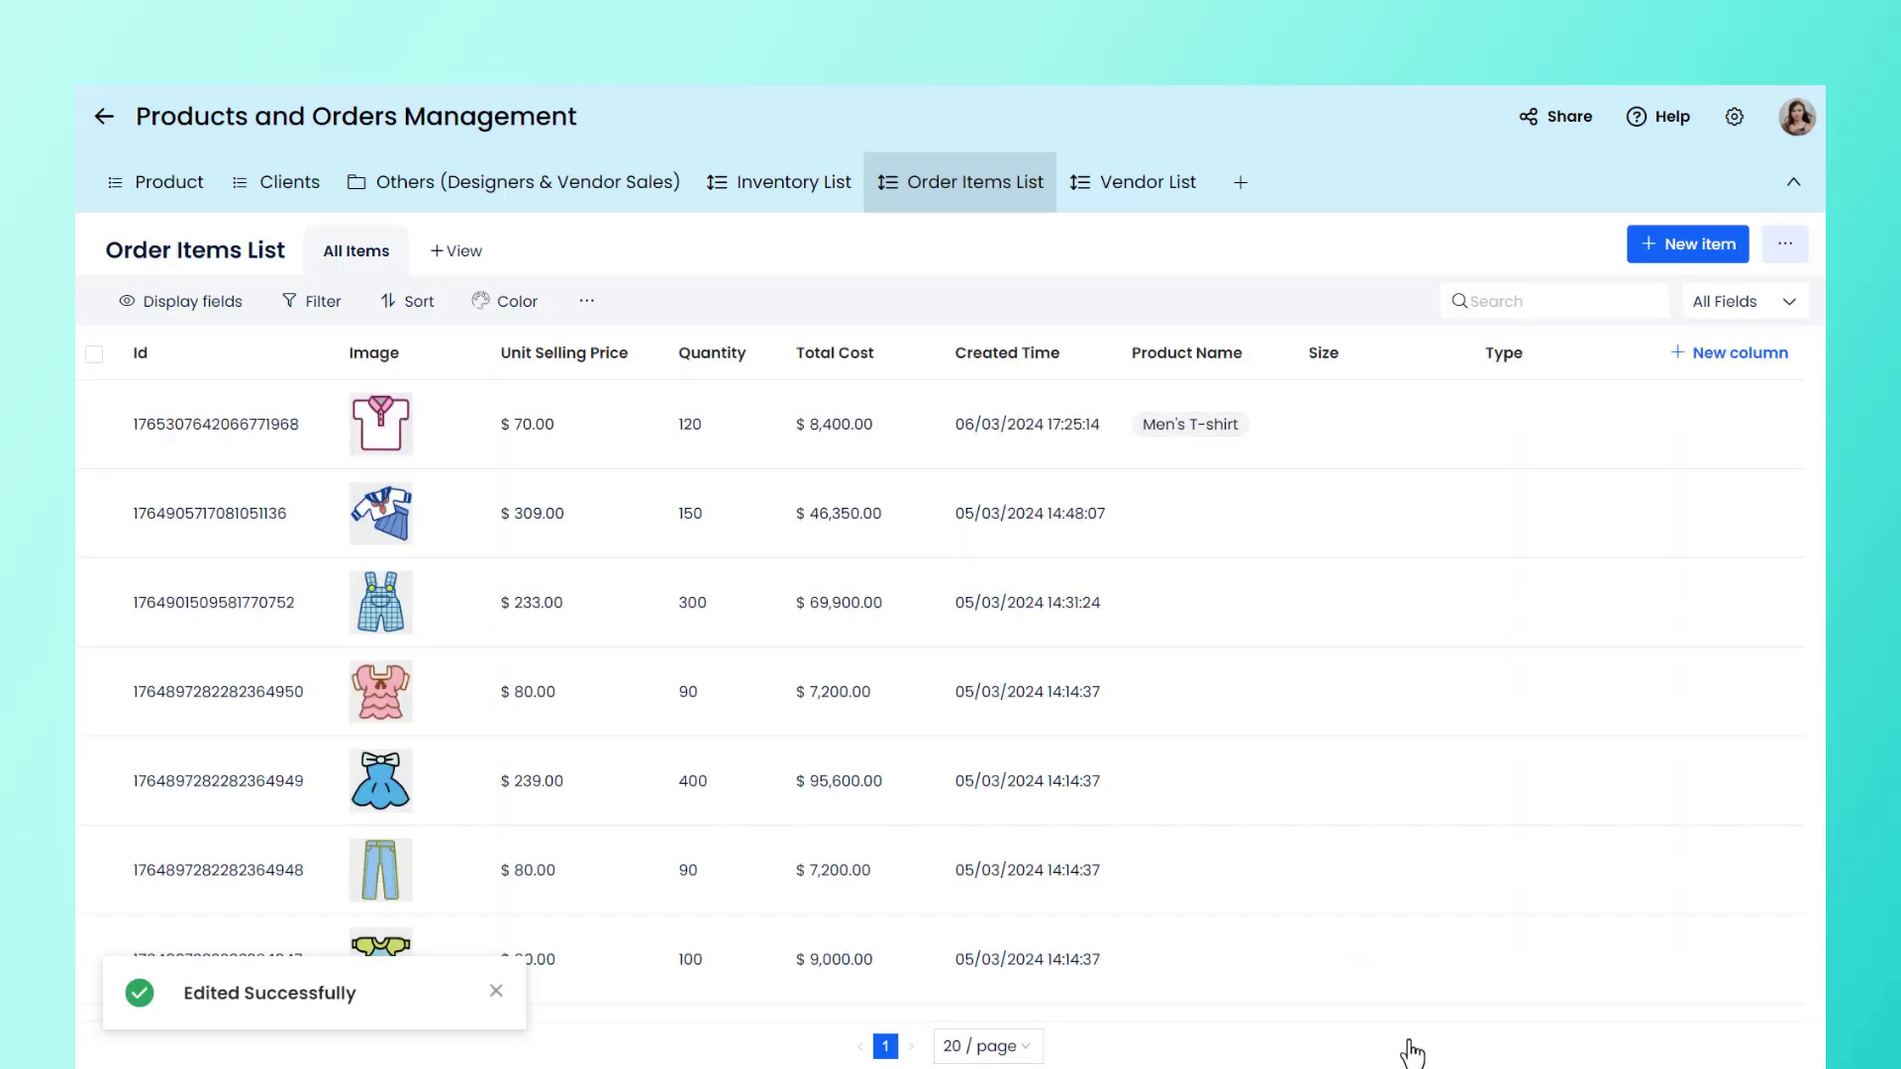
Step: Add an order item for Schoolgirls' uniform with unit selling price $309.00, quantity 37 and a uniform image
{"action": "left_click", "coordinate": [1691, 244]}
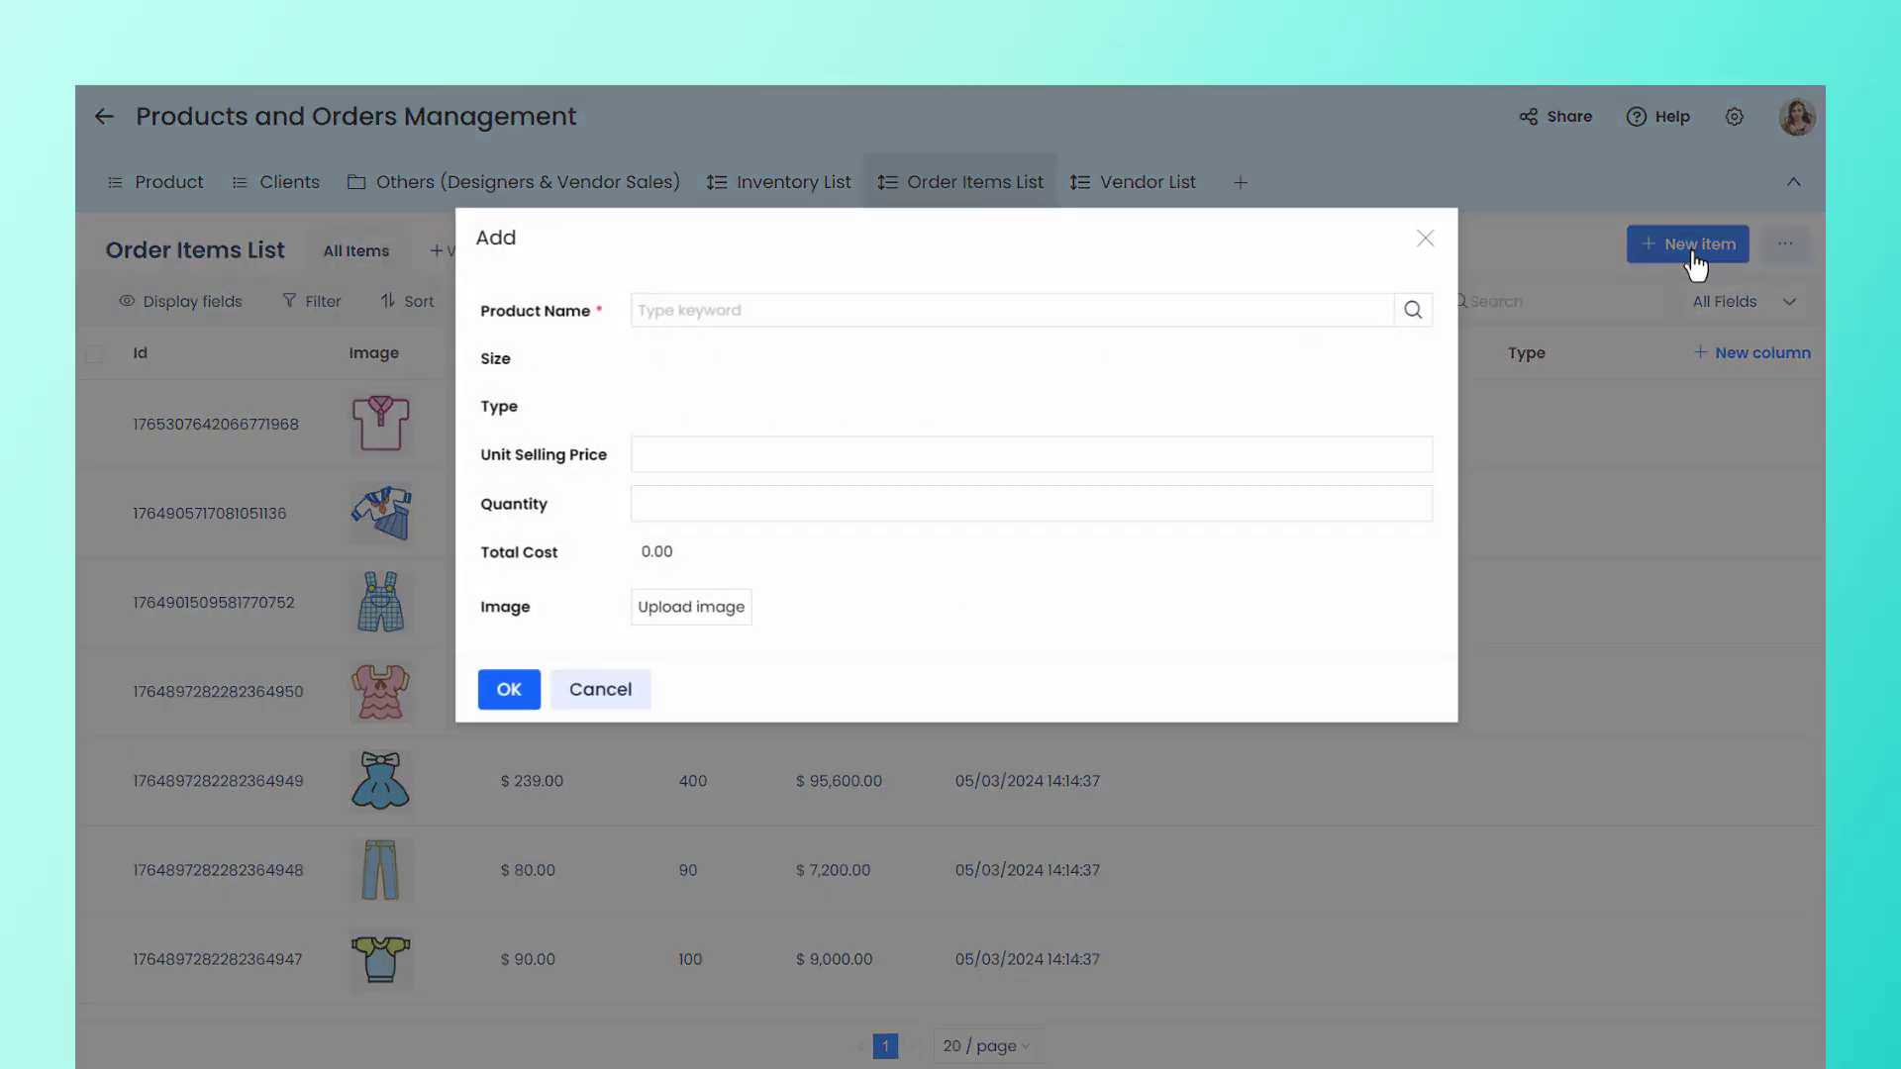
{"action": "left_click", "coordinate": [1409, 313]}
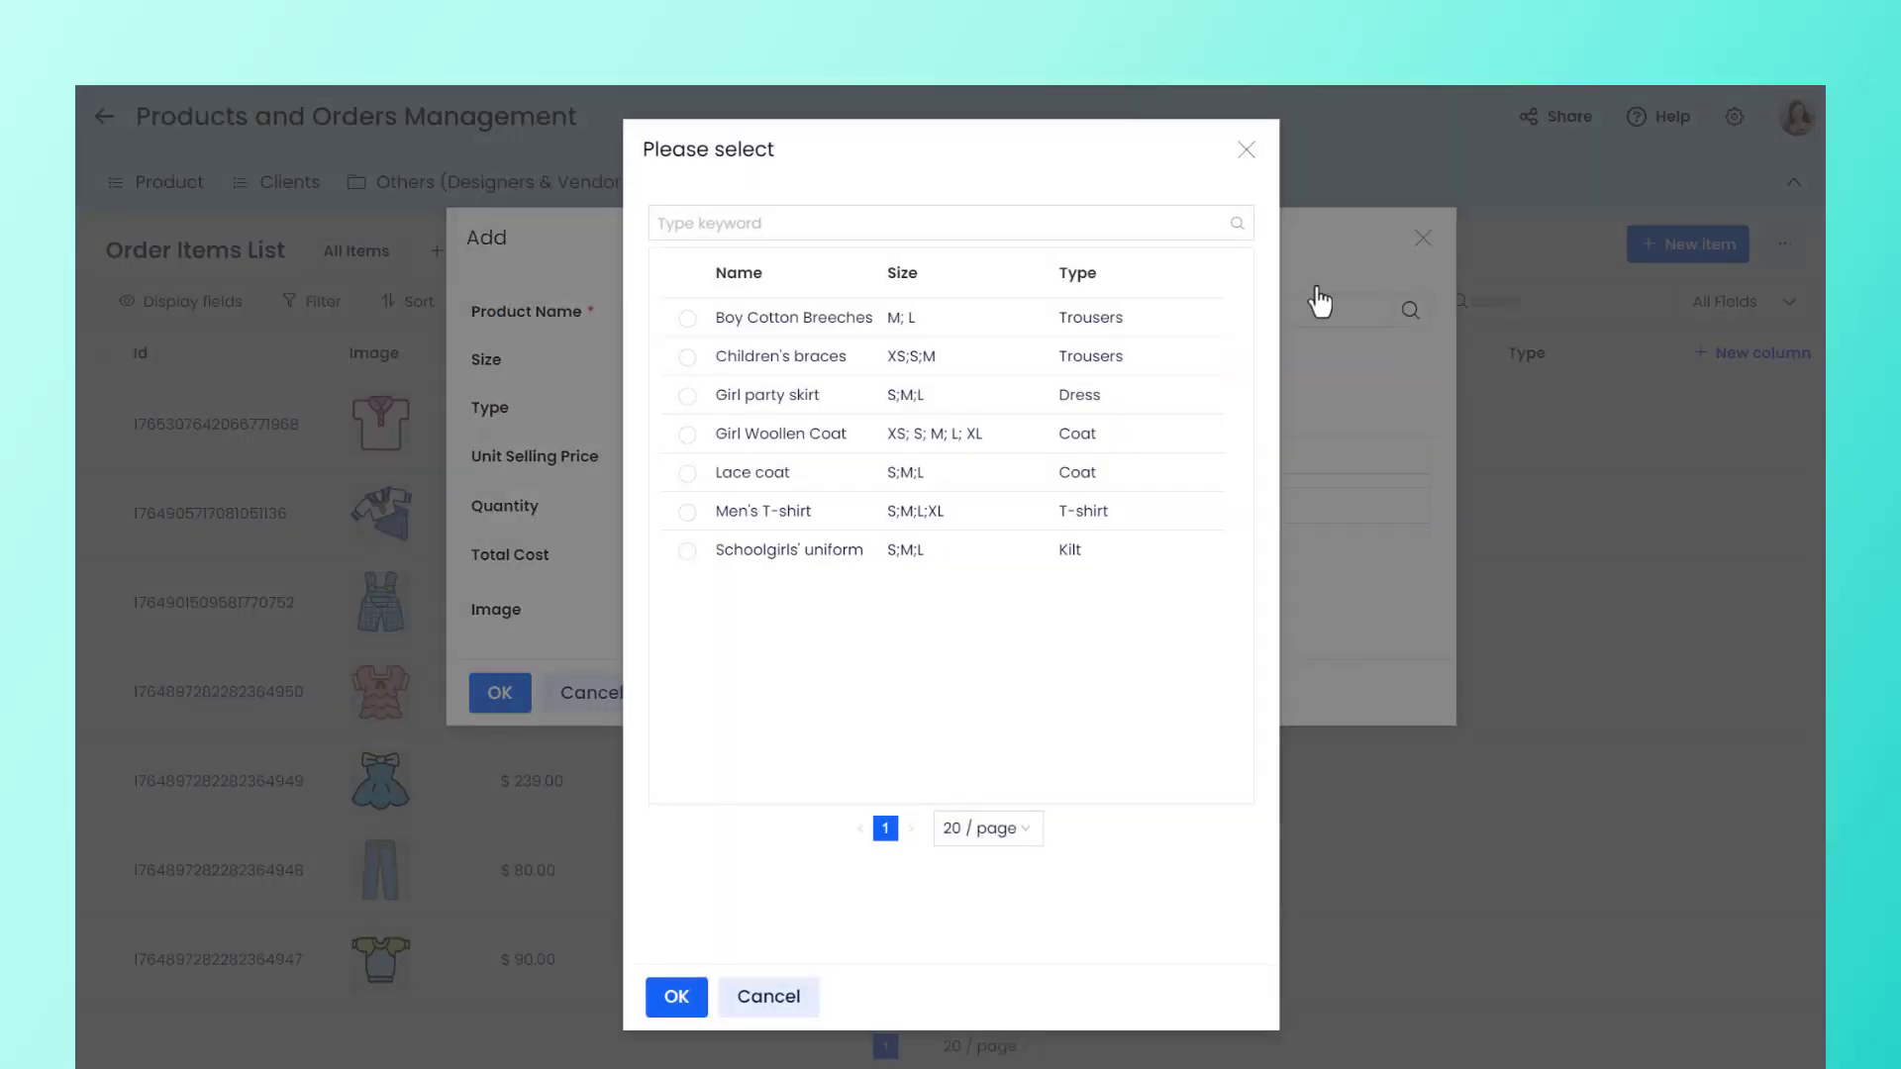
{"action": "left_click", "coordinate": [687, 550]}
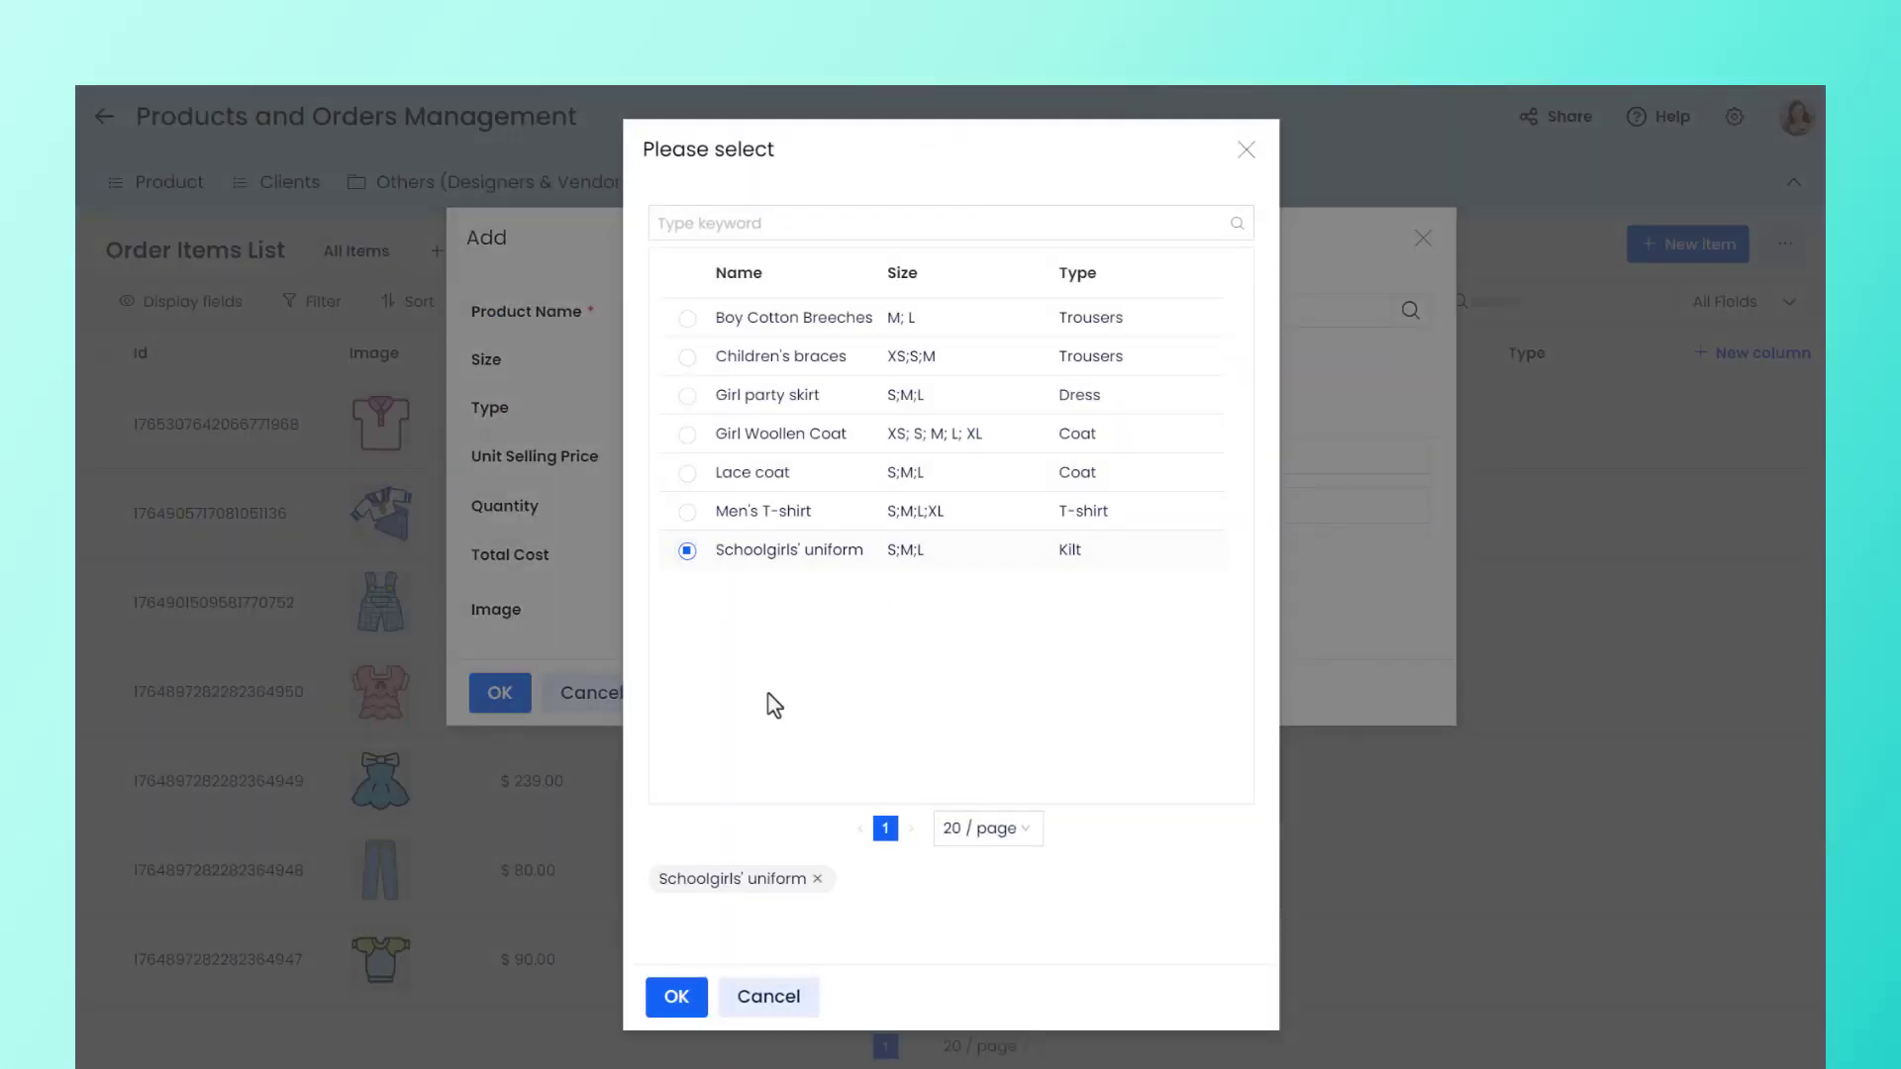
{"action": "left_click", "coordinate": [676, 997]}
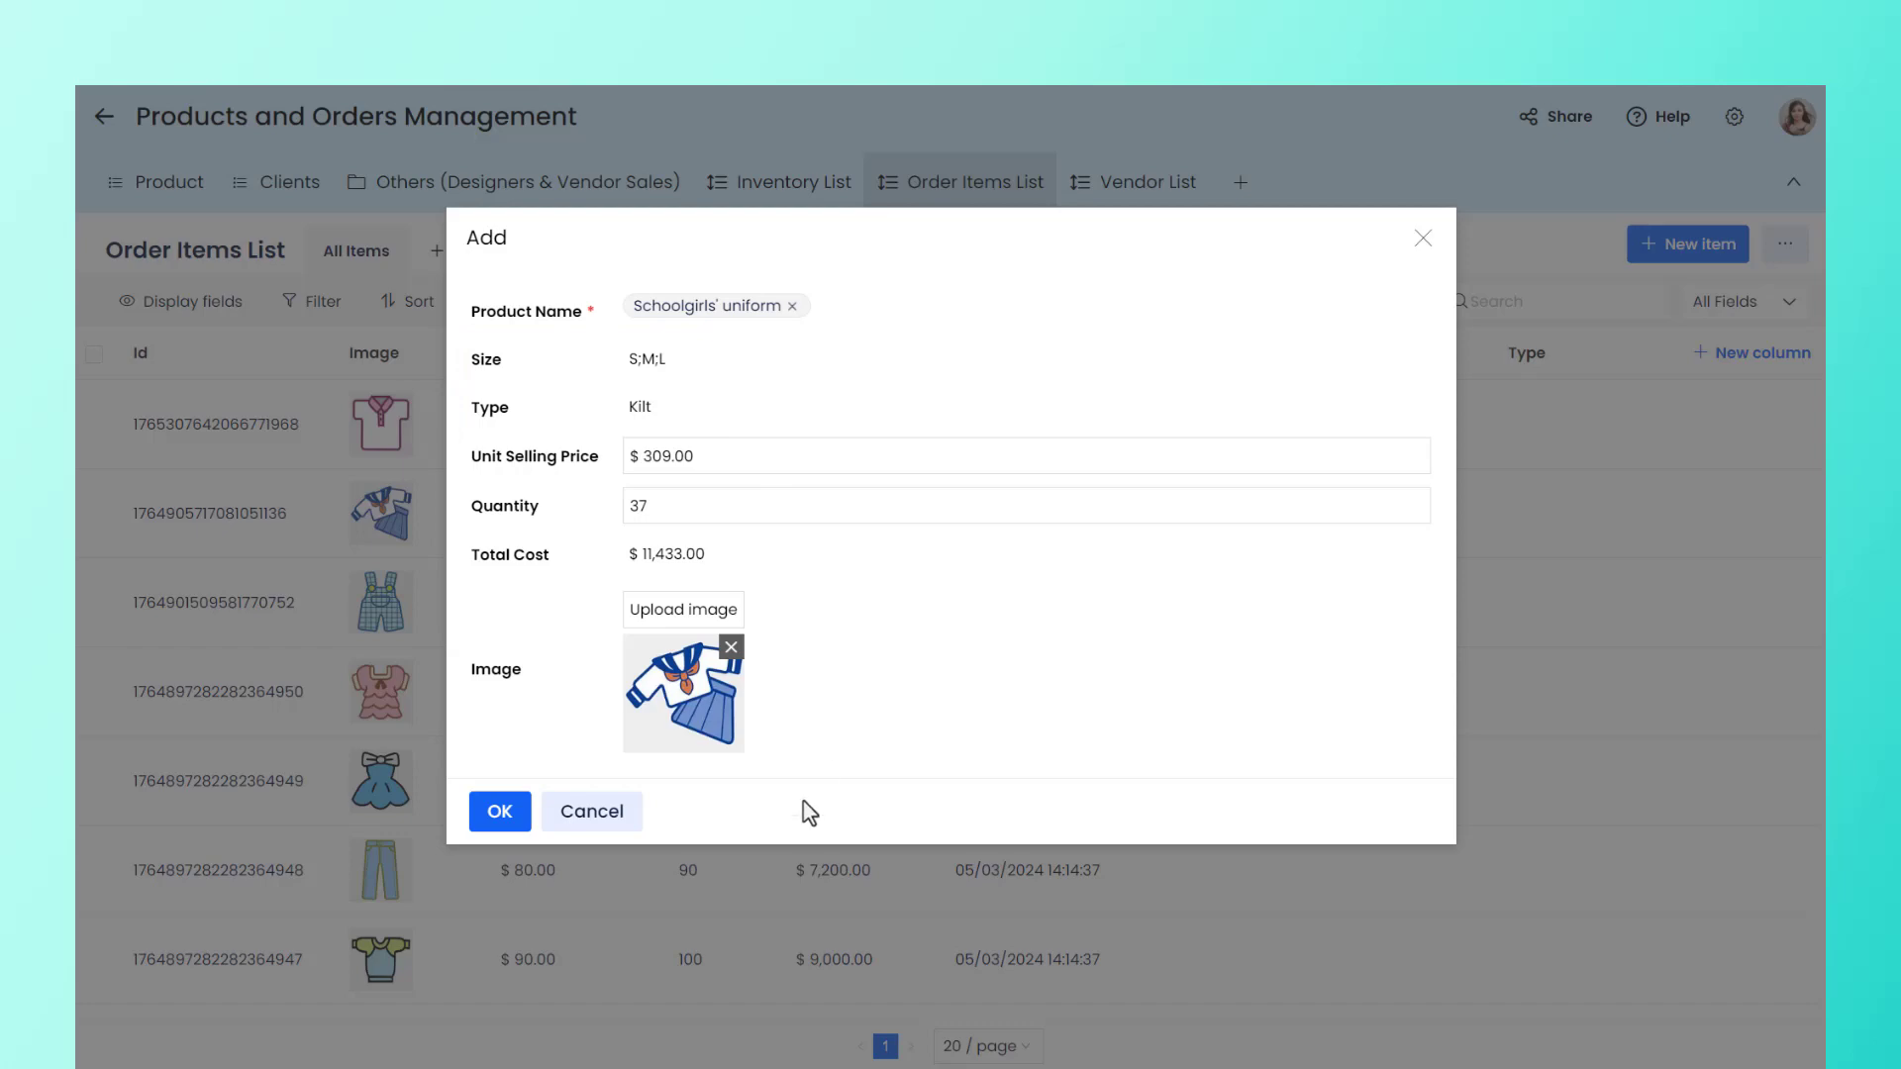
{"action": "left_click", "coordinate": [501, 824]}
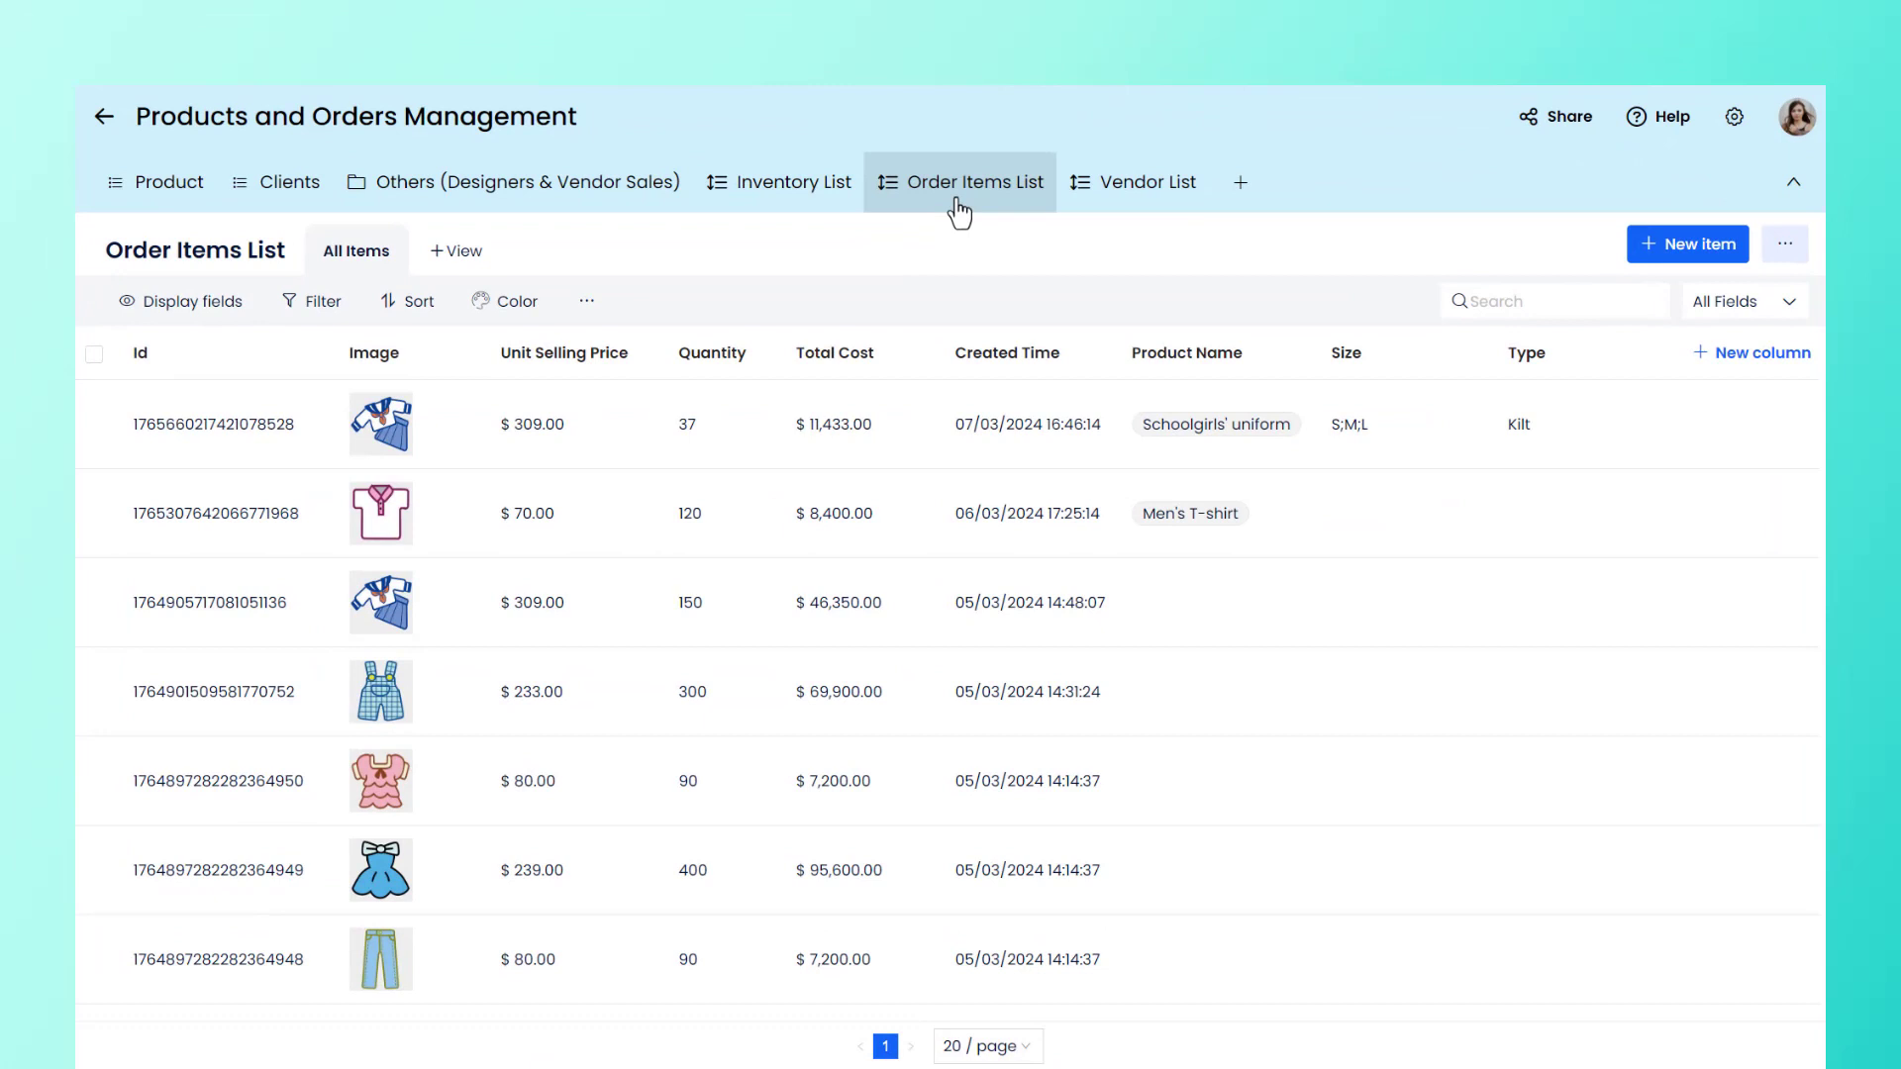
Step: Edit the Product Name field and try switching its Unique value and Multiple options on and off
{"action": "left_click", "coordinate": [1294, 354]}
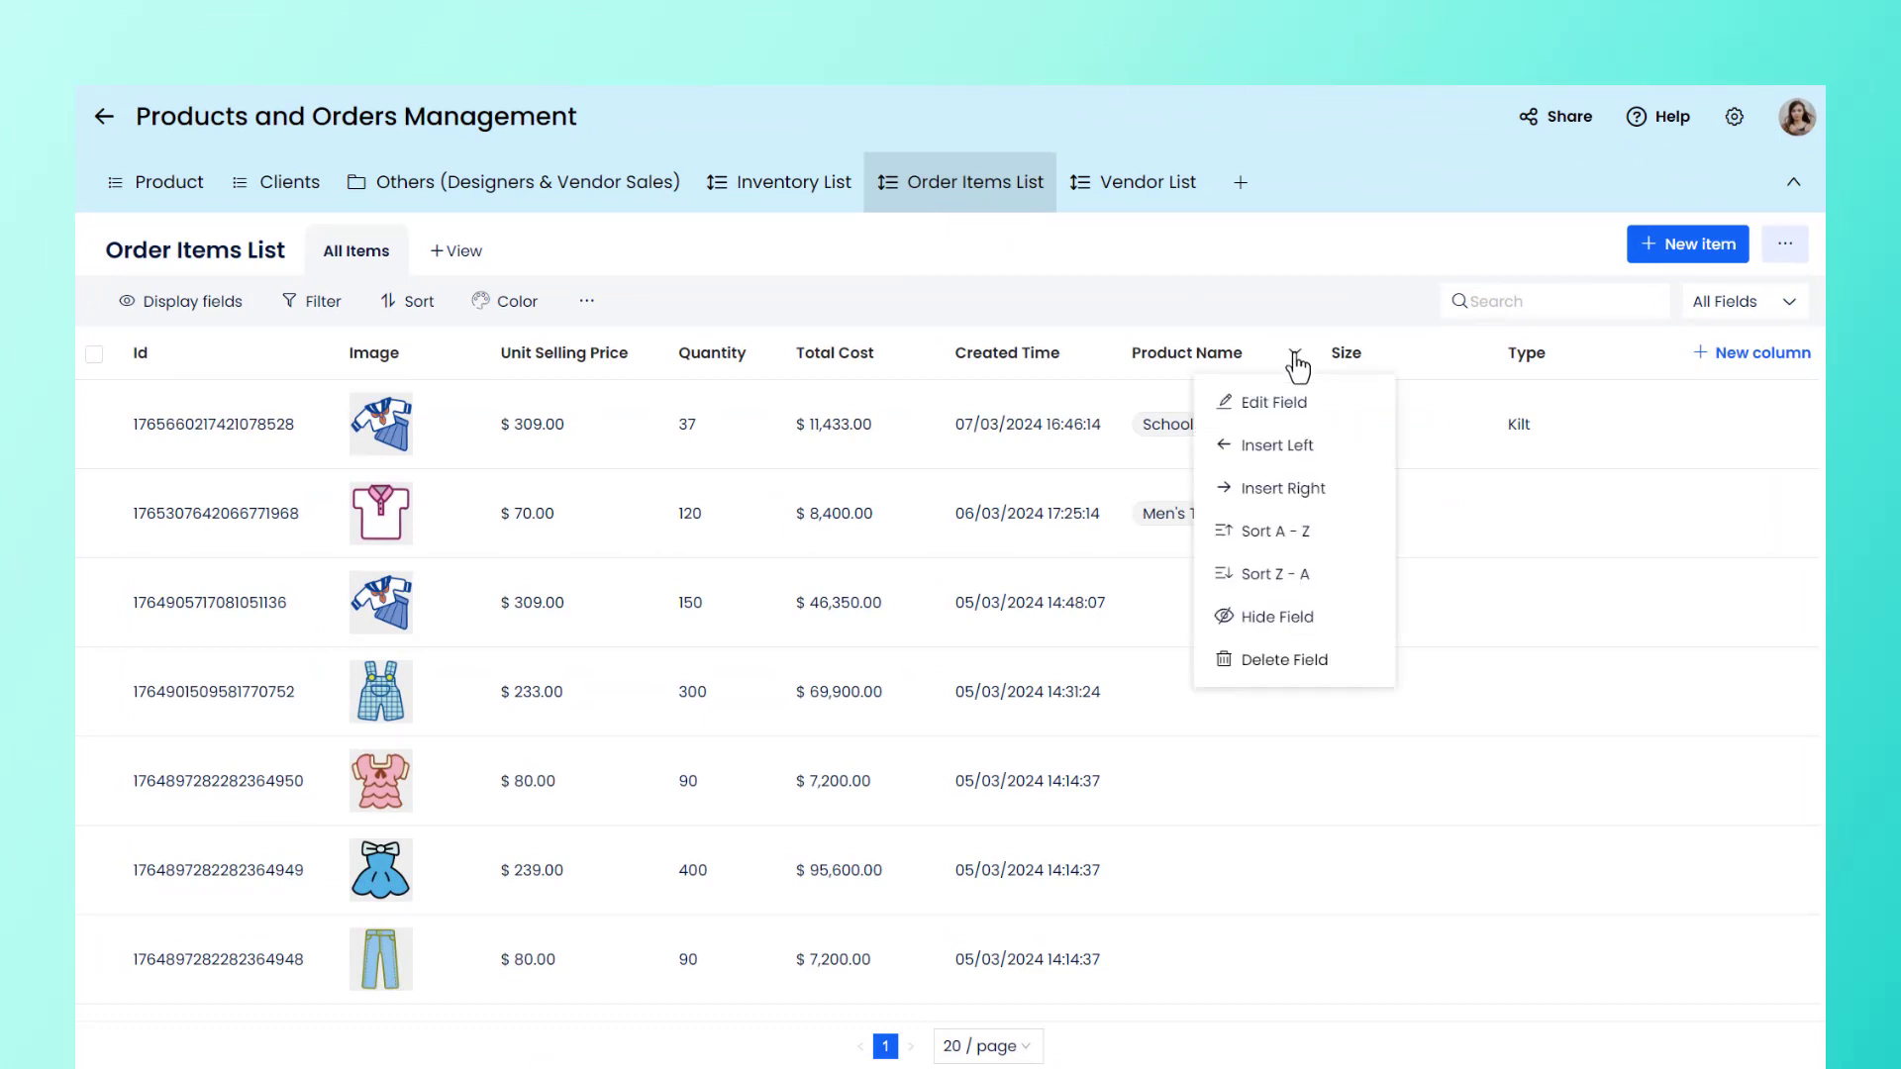
{"action": "left_click", "coordinate": [1337, 403]}
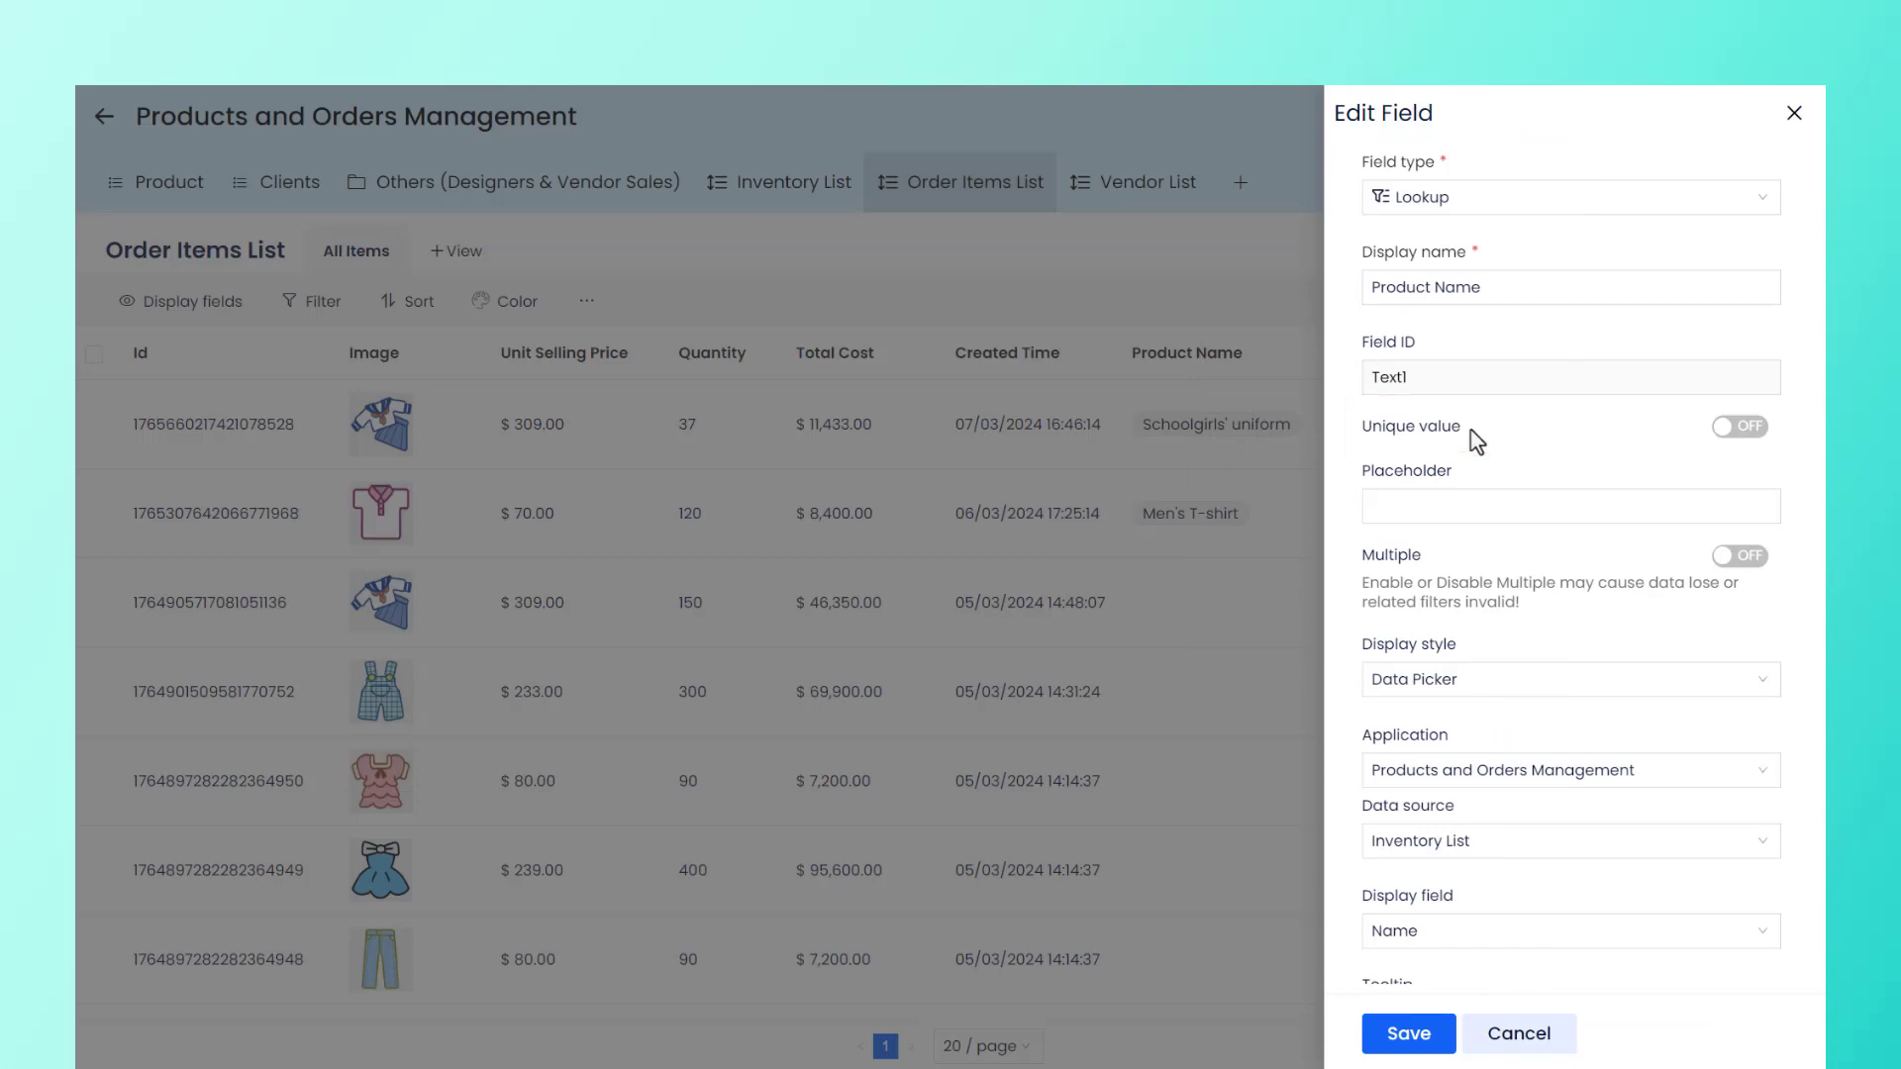
{"action": "left_click", "coordinate": [1760, 429]}
{"action": "left_click", "coordinate": [1725, 447]}
{"action": "left_click", "coordinate": [1409, 507]}
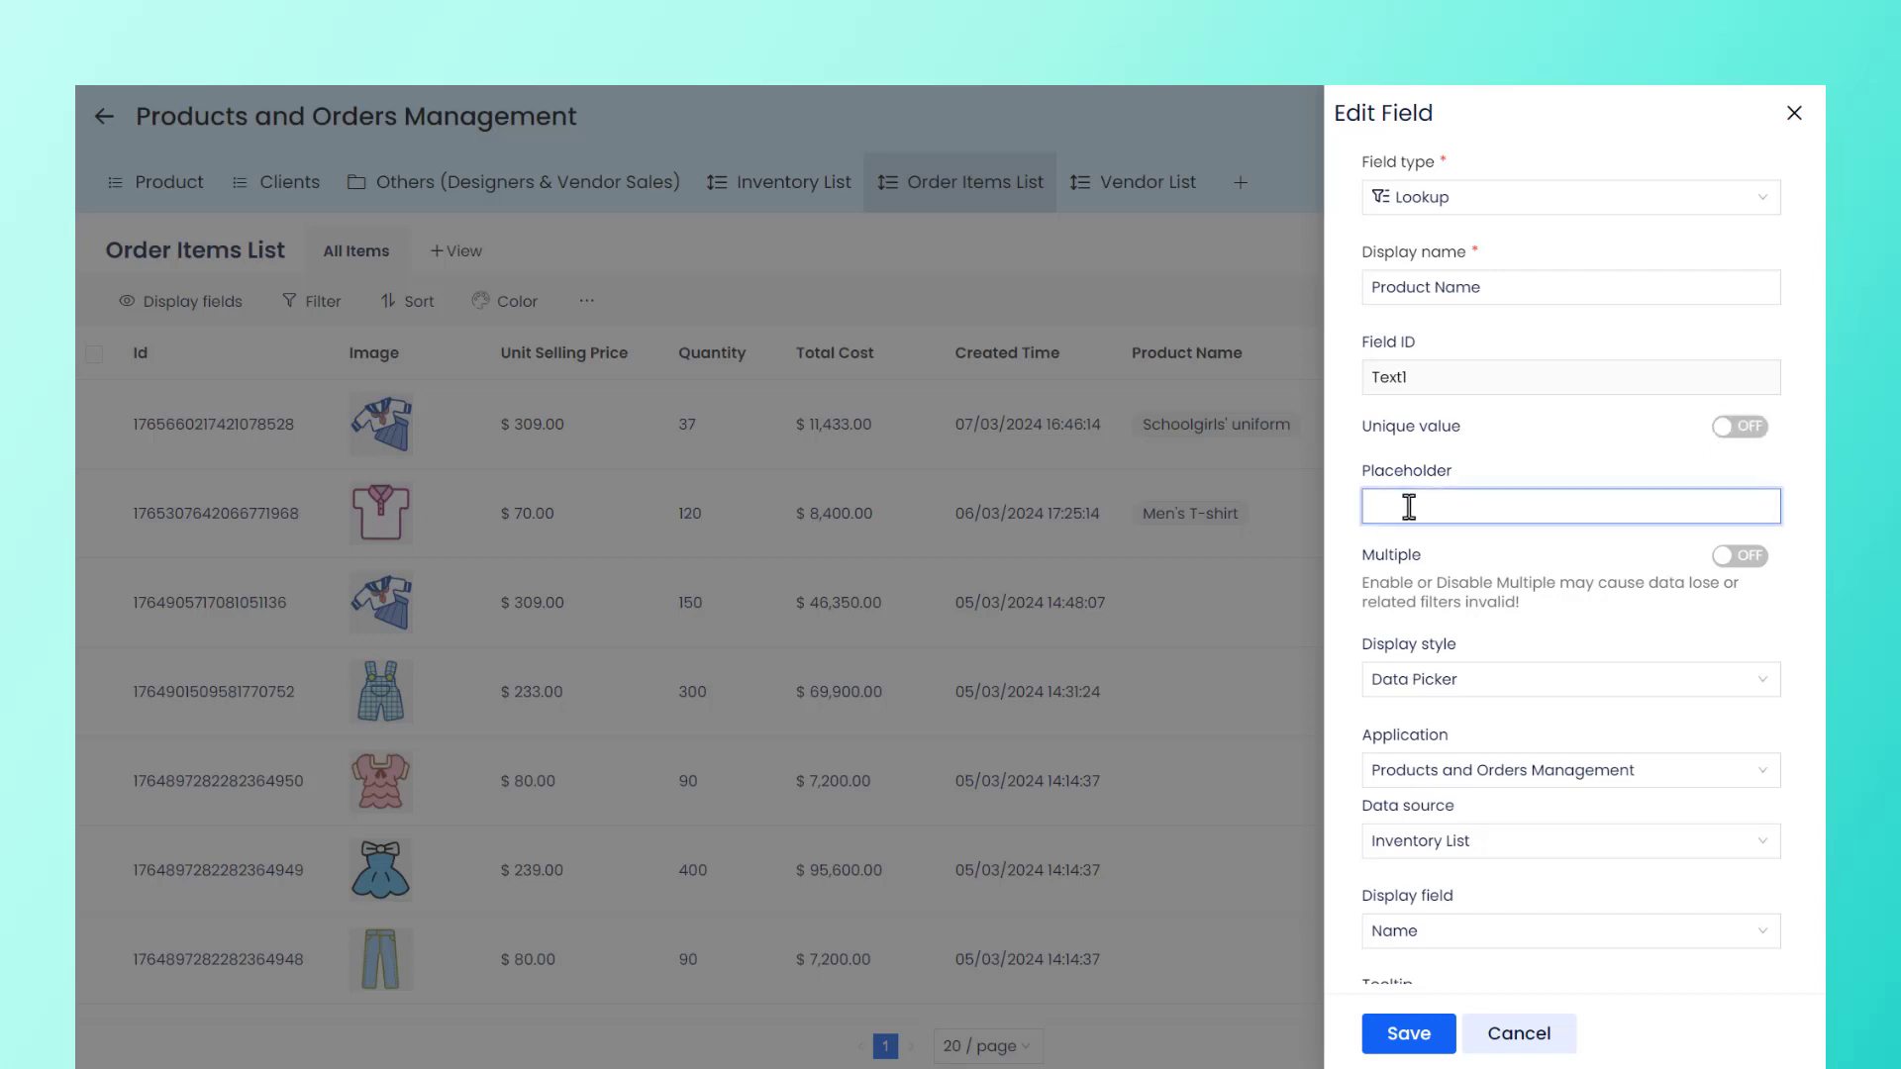
{"action": "left_click", "coordinate": [1431, 552]}
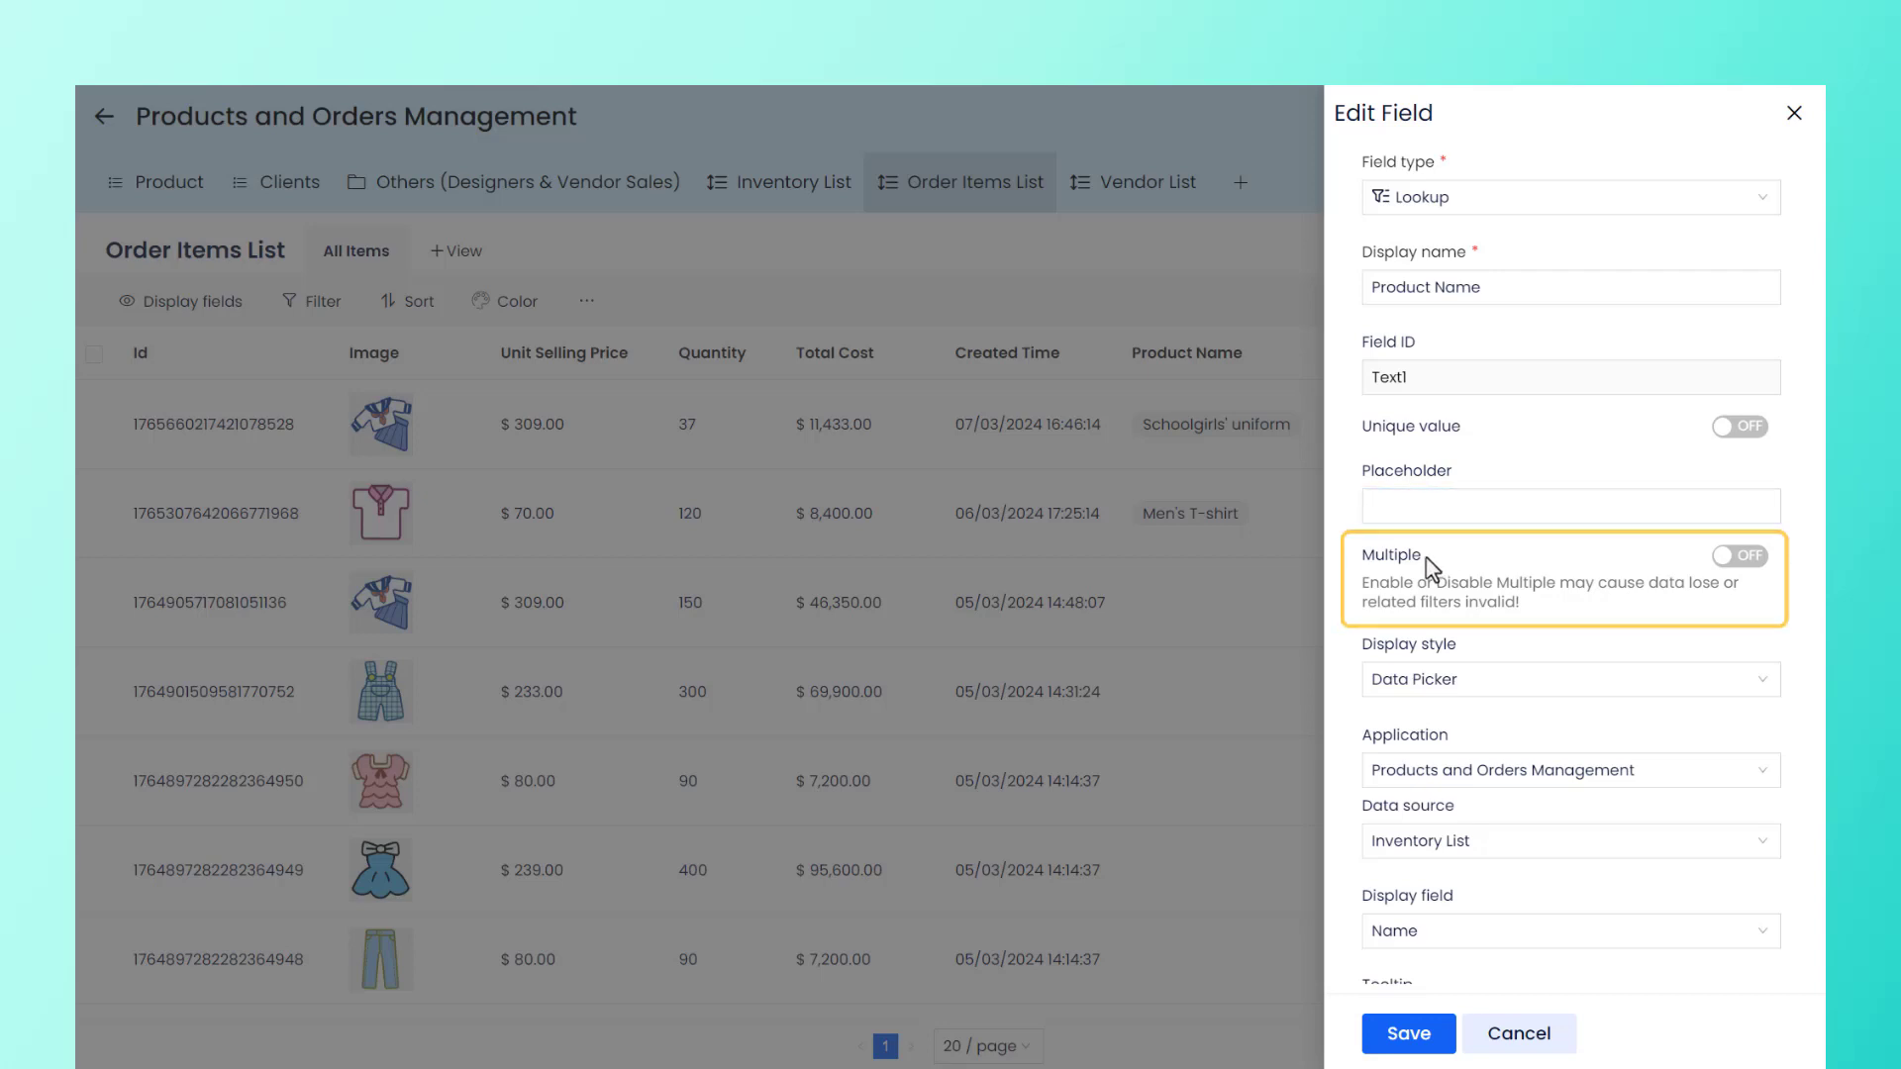
{"action": "left_click", "coordinate": [1758, 570]}
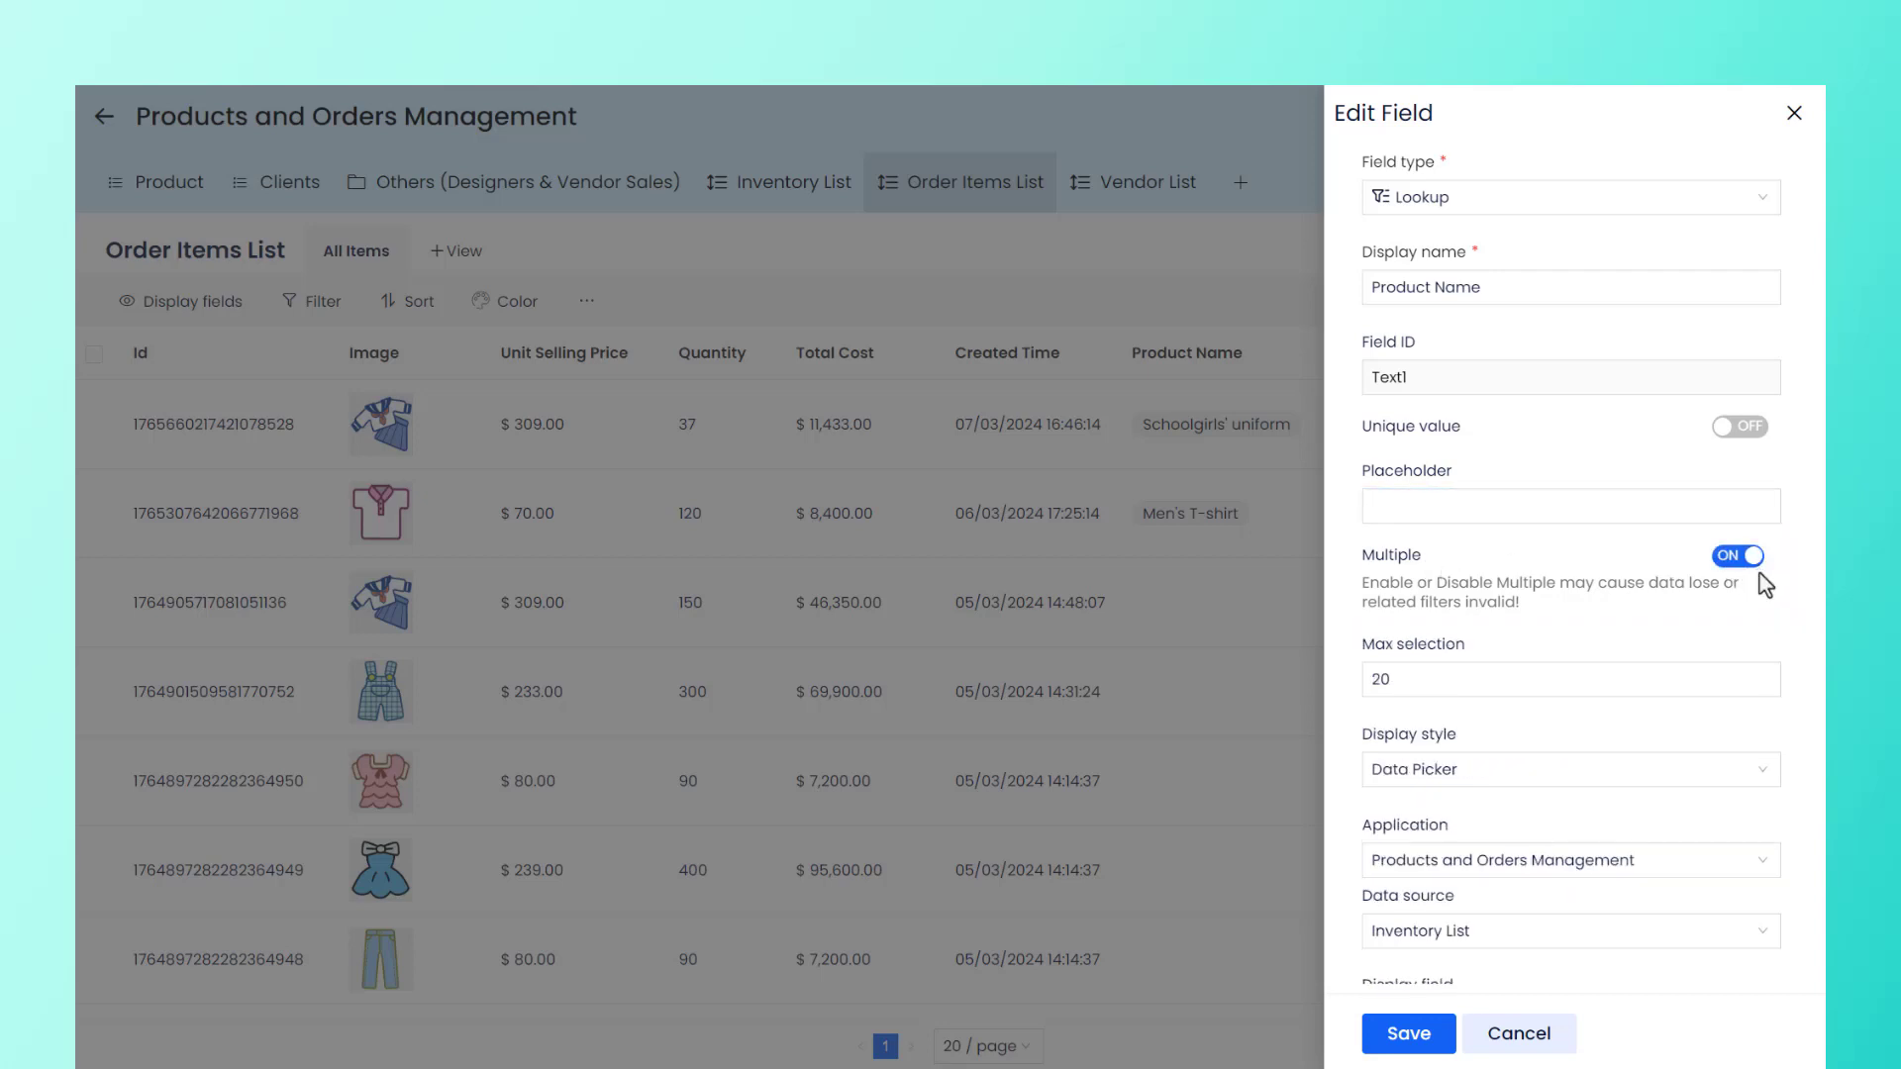
{"action": "left_click", "coordinate": [1731, 567]}
Step: Check the Product Name lookup's data filter settings without adding a condition, then make the field required and save it
{"action": "scroll", "coordinate": [1686, 576], "scroll_direction": "down", "scroll_amount": 5}
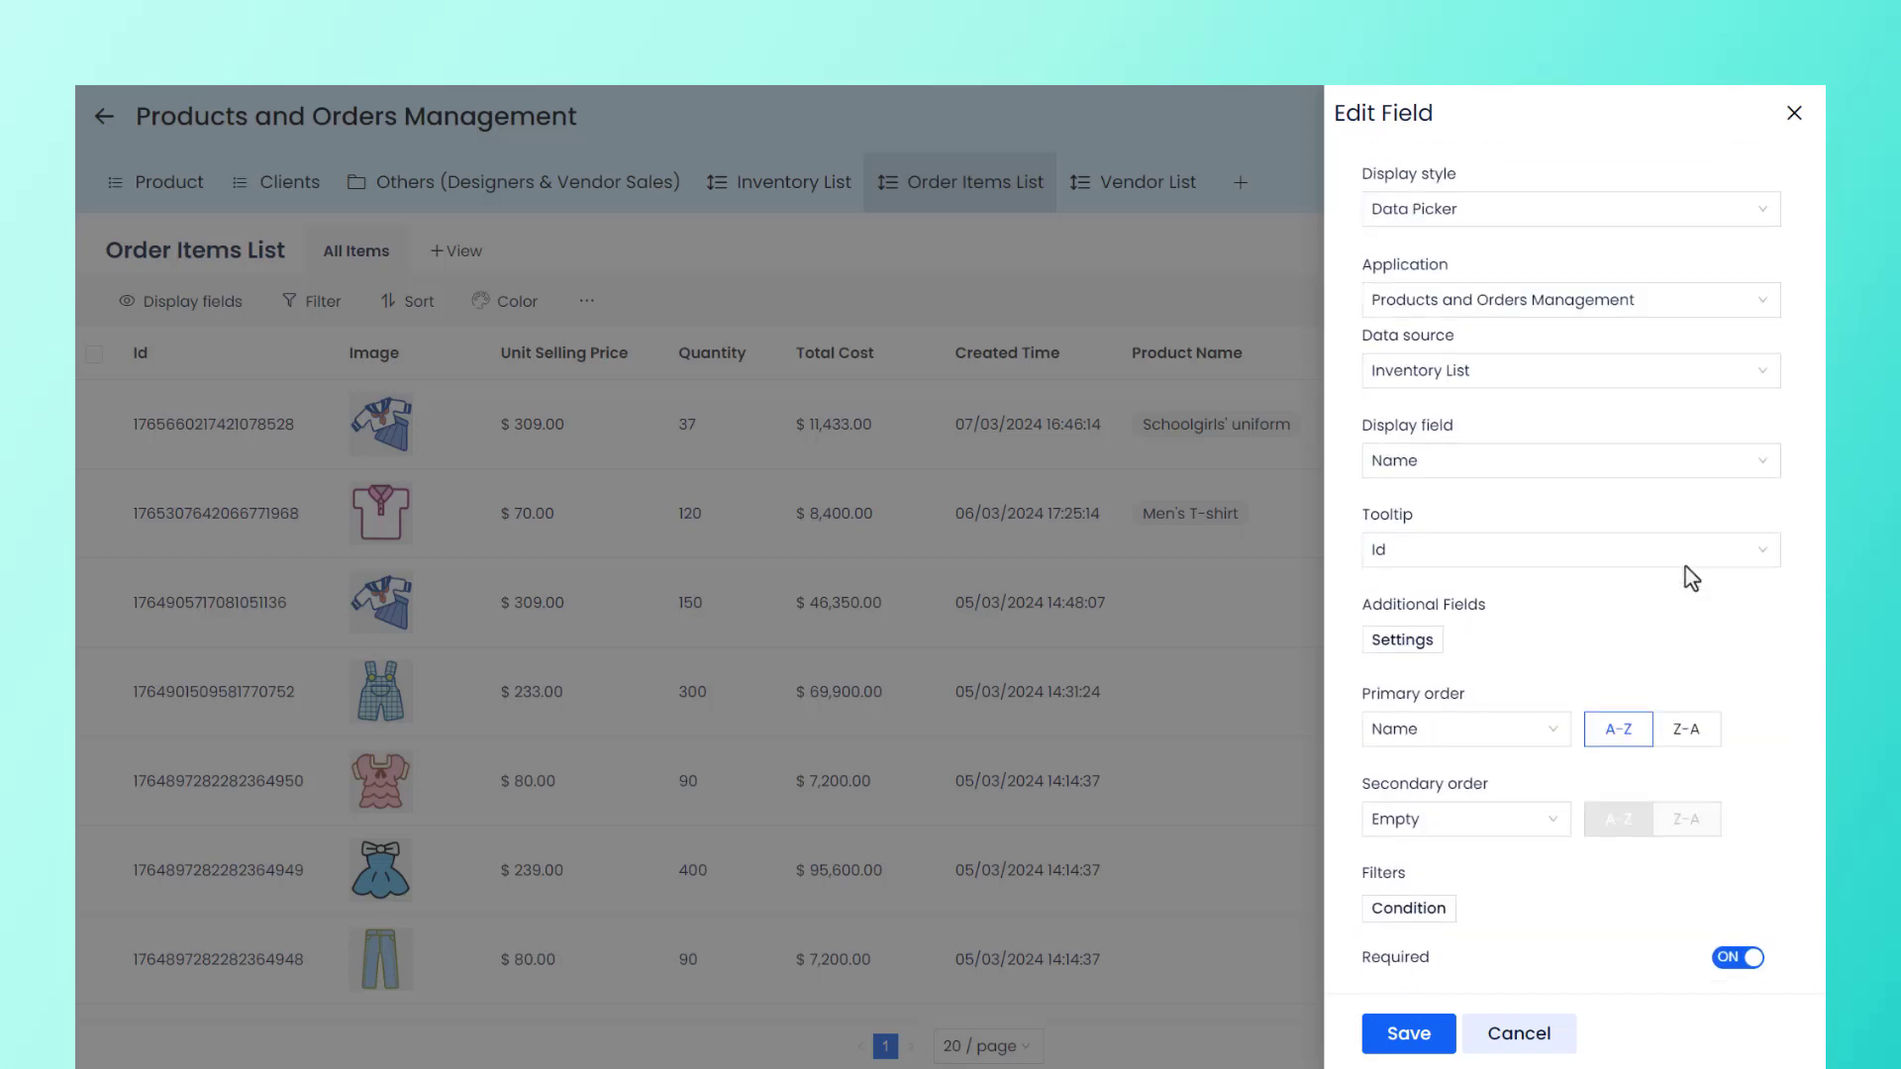
{"action": "left_click", "coordinate": [1407, 921]}
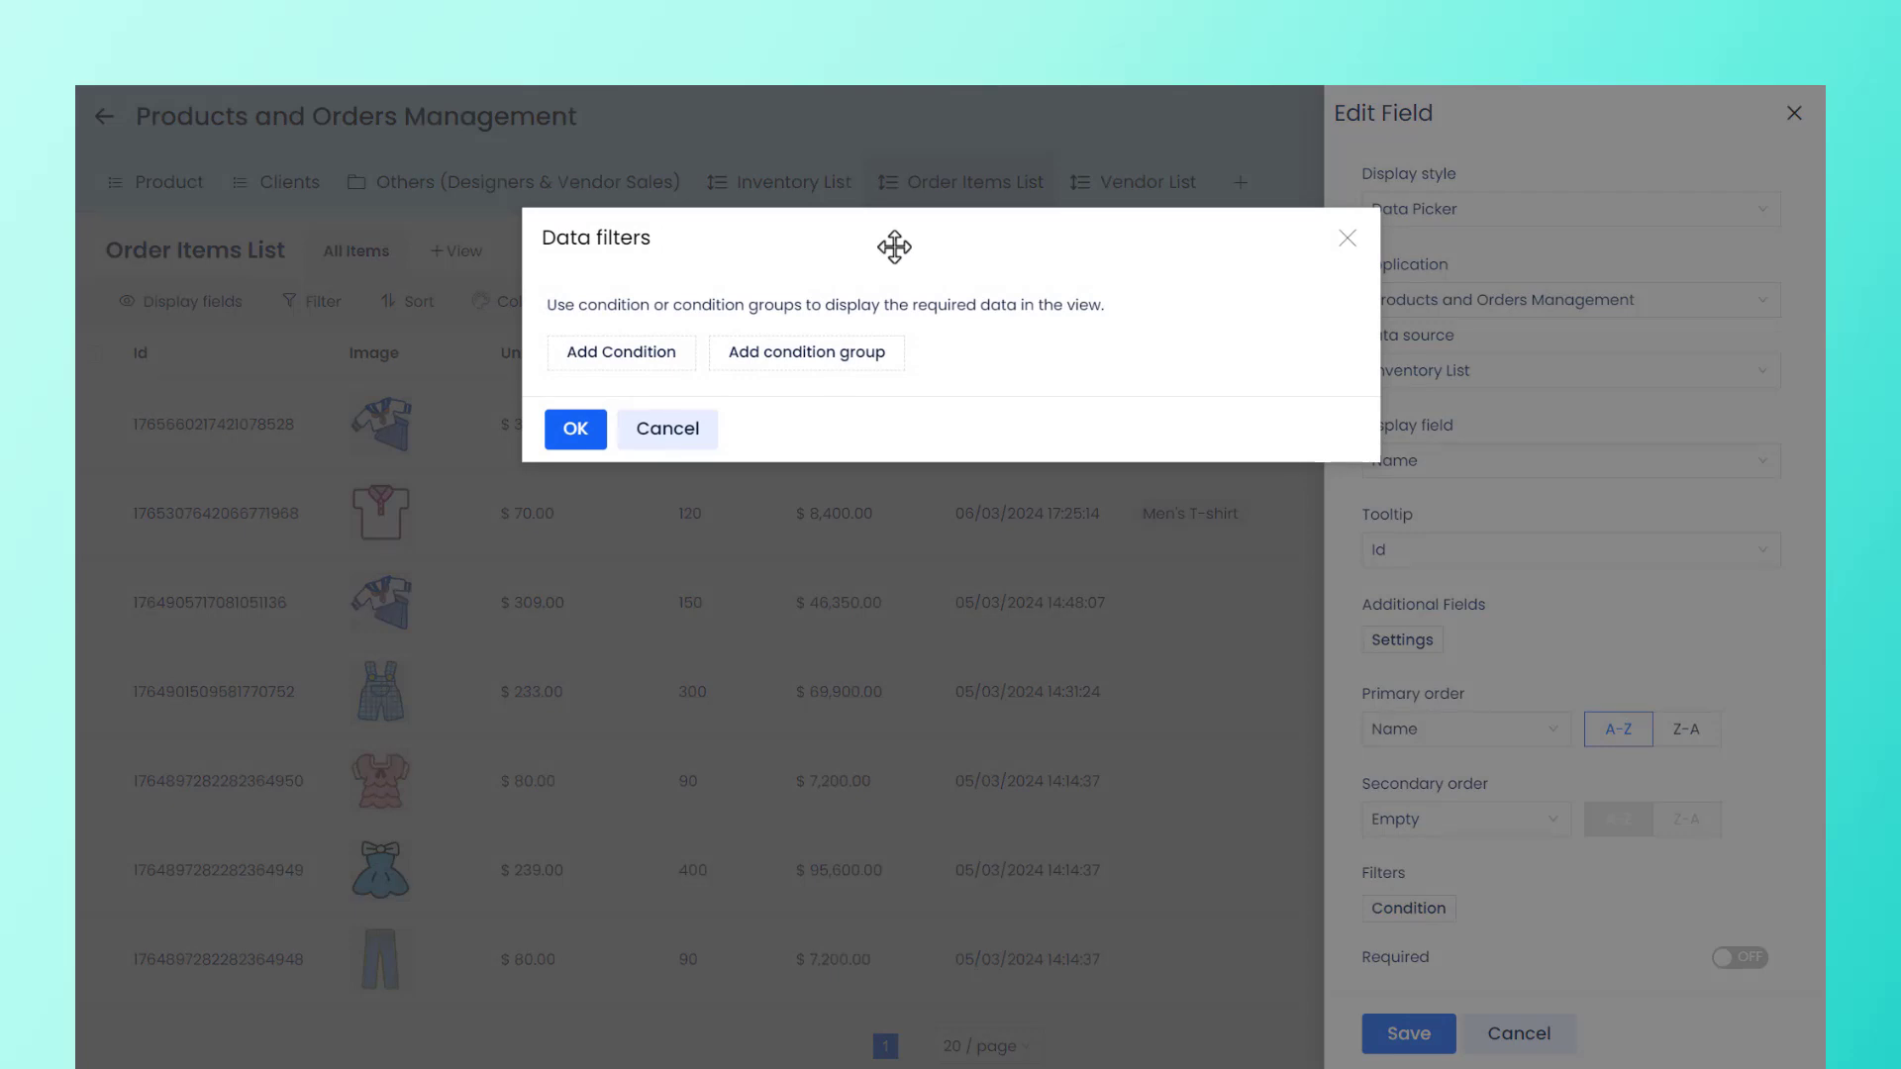
{"action": "left_click", "coordinate": [1347, 239]}
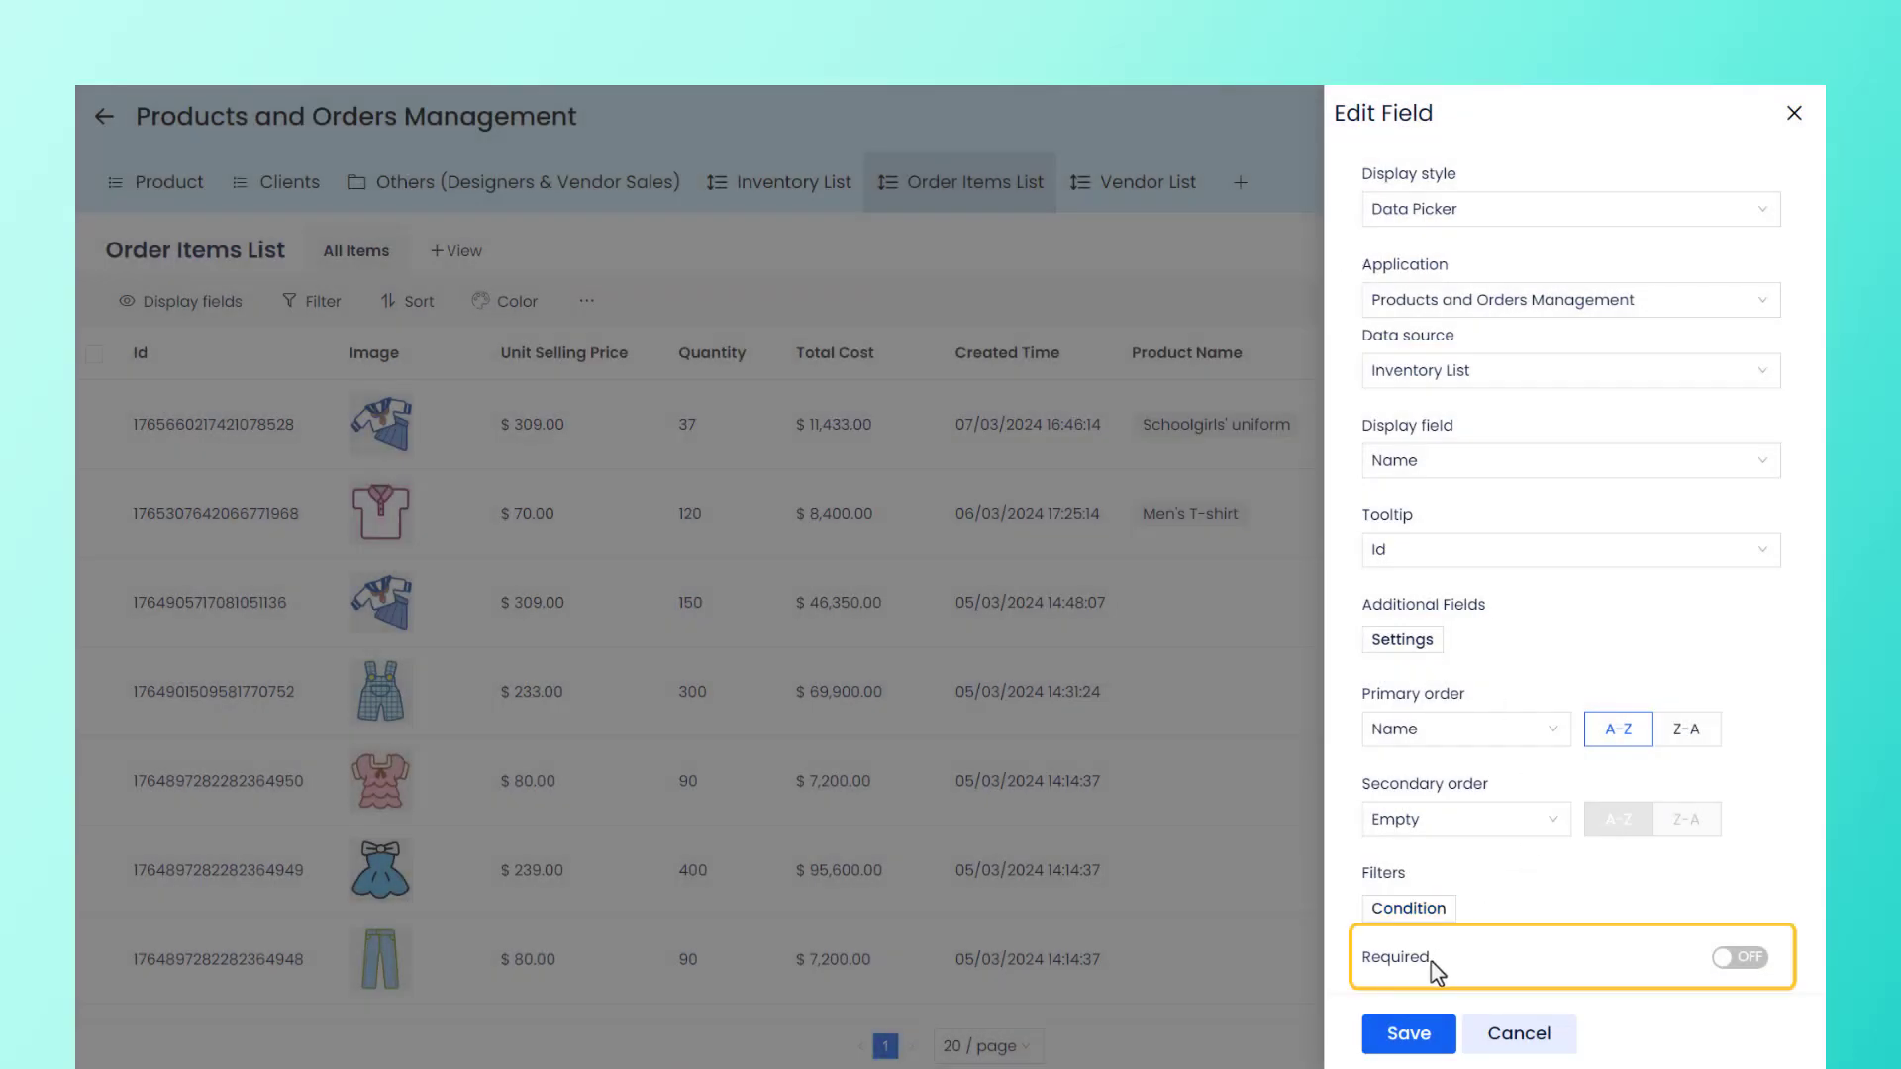
{"action": "left_click", "coordinate": [1756, 958]}
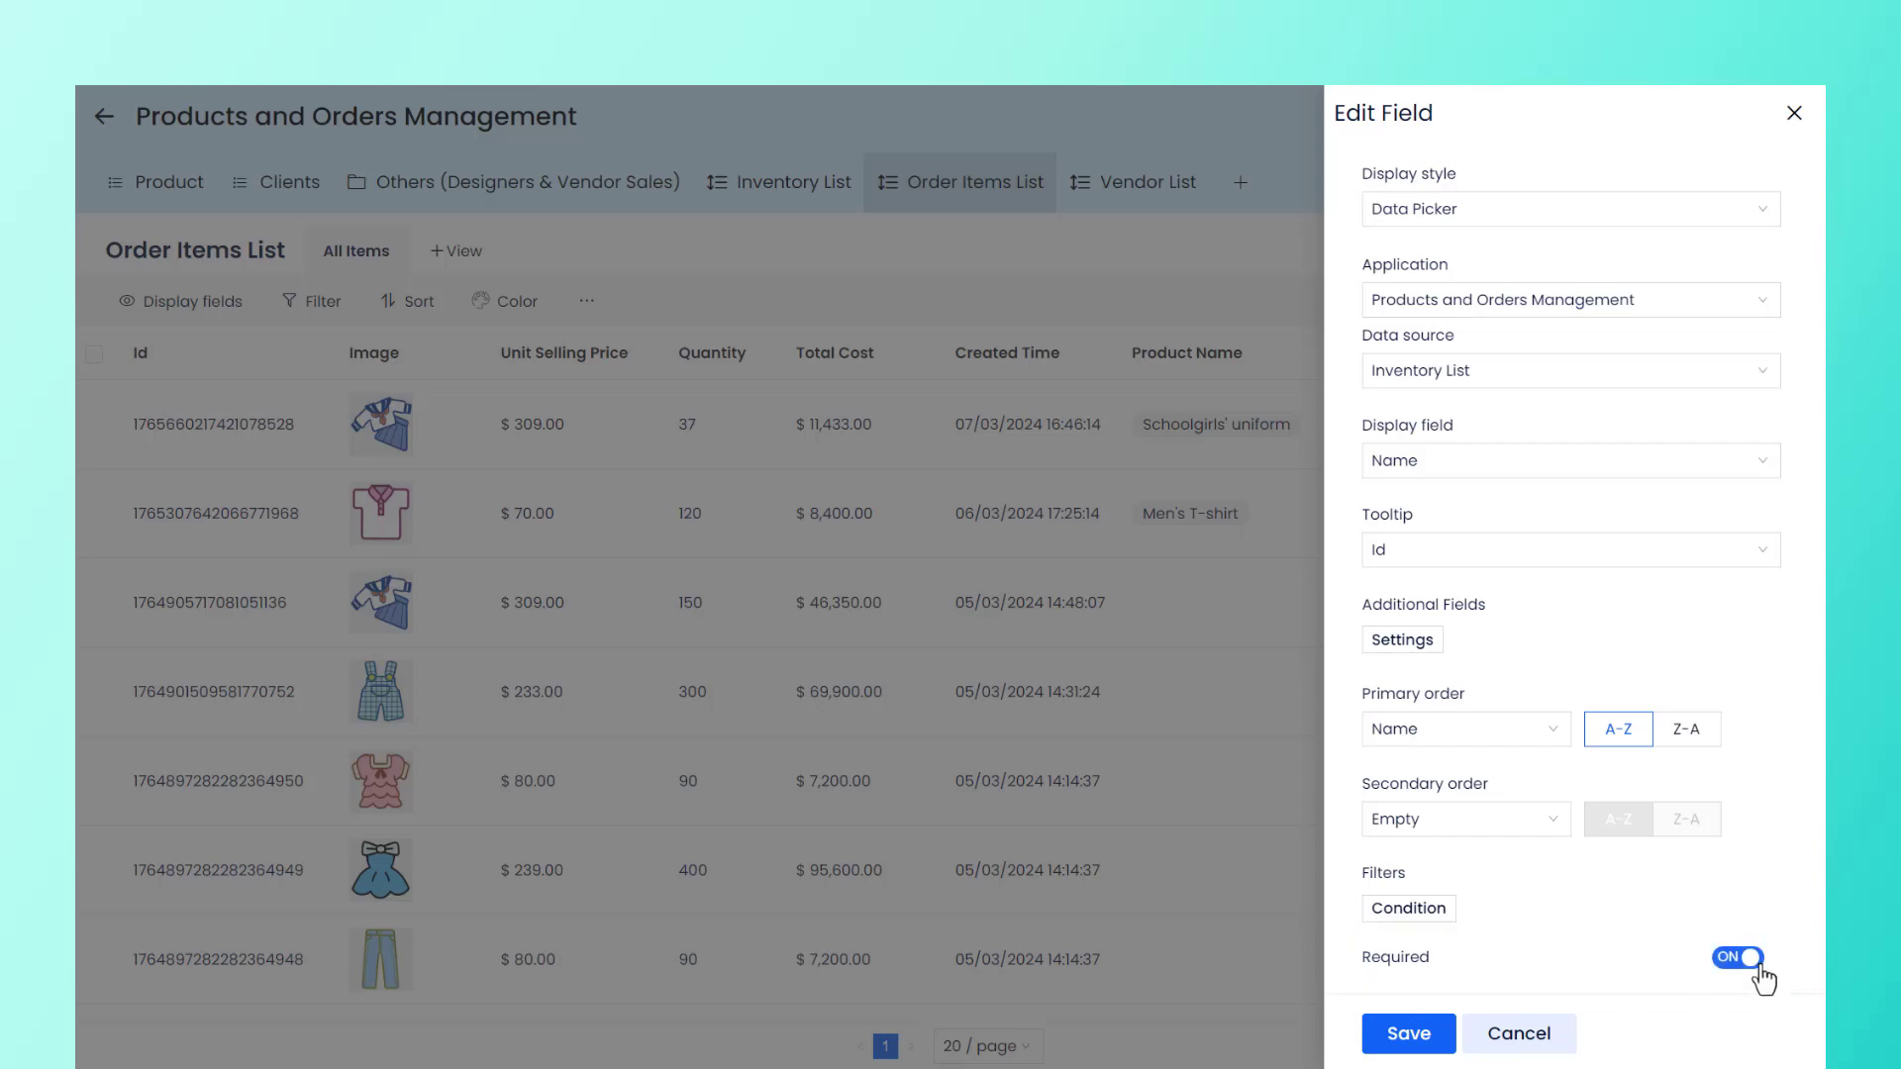
{"action": "left_click", "coordinate": [1410, 1033]}
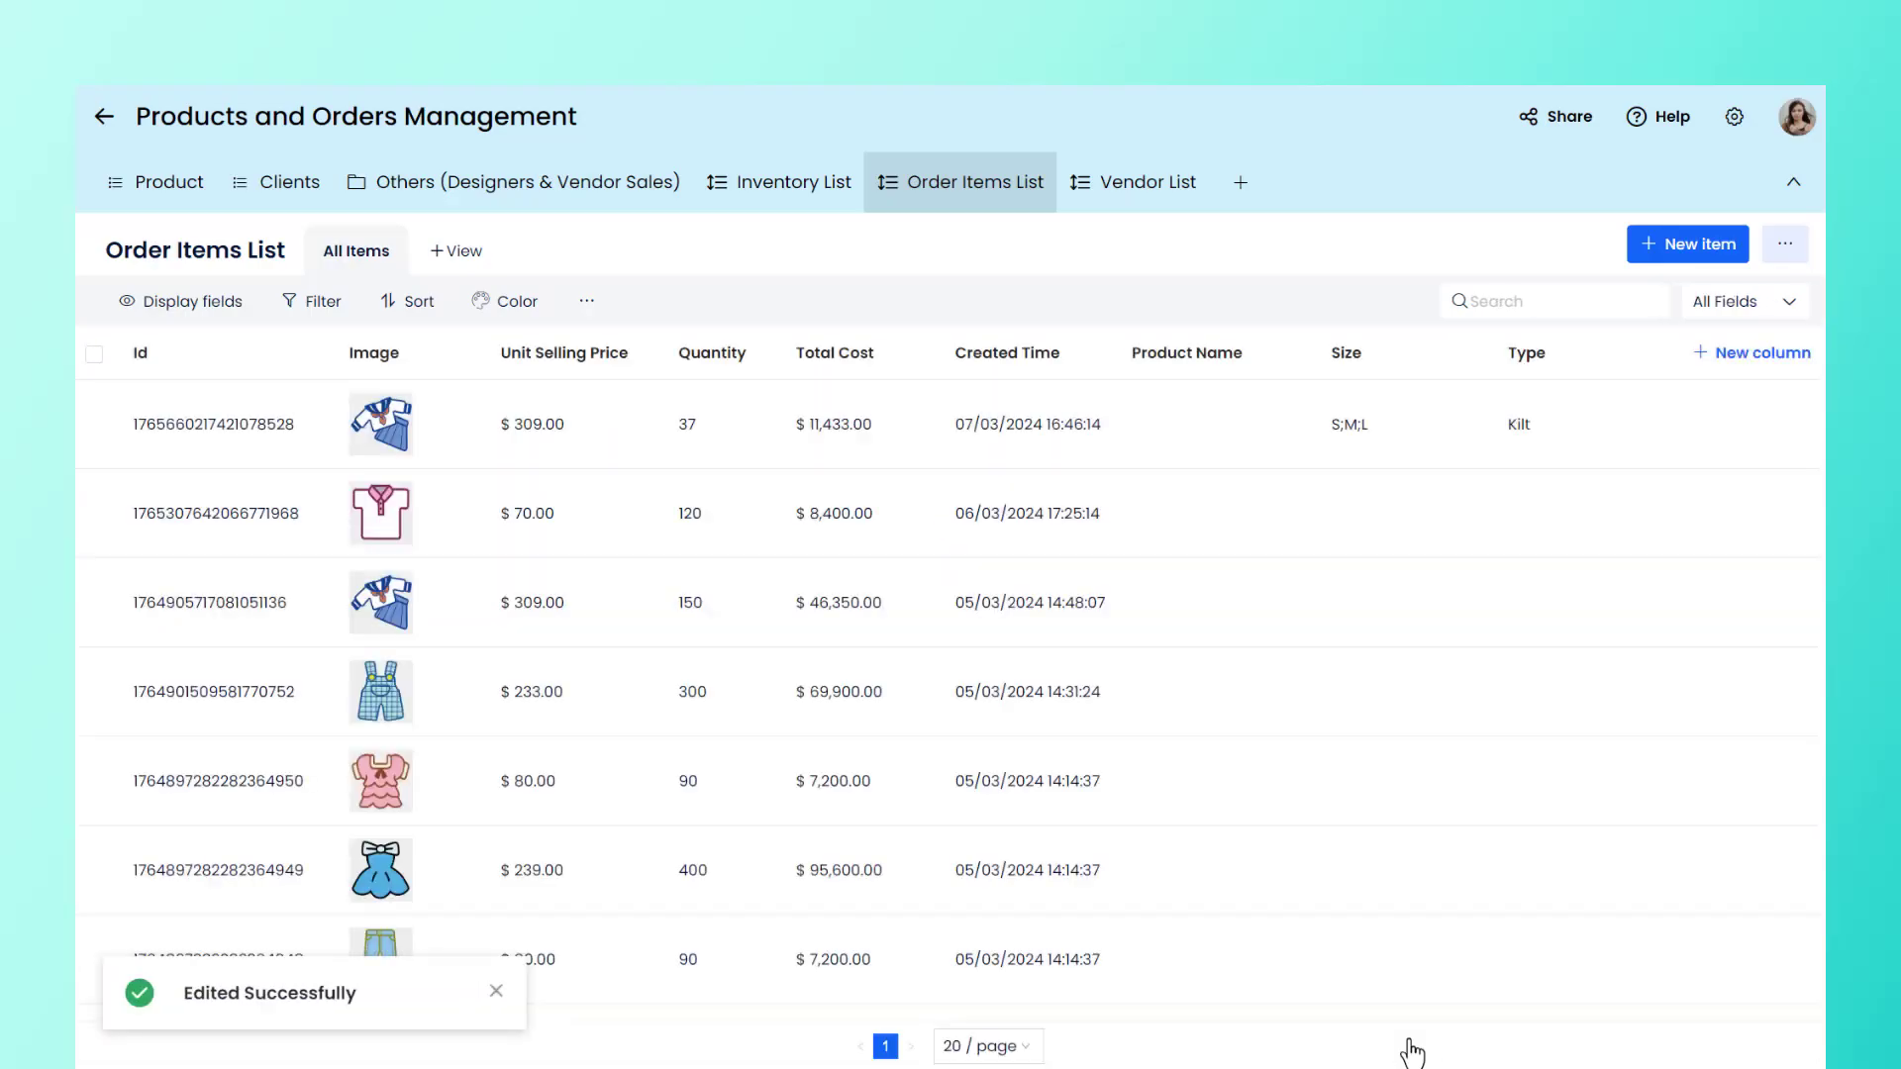